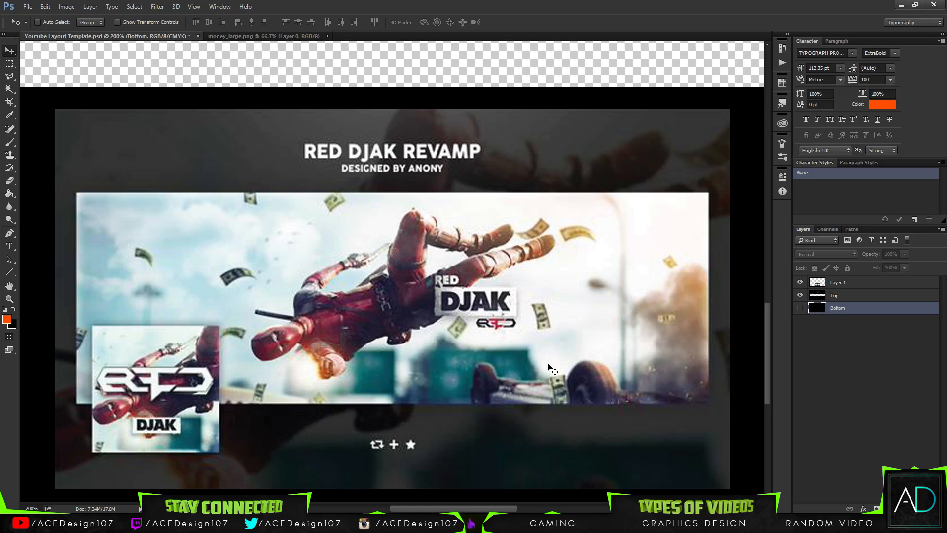
pyautogui.moveTo(768, 374); pyautogui.dragTo(738, 374)
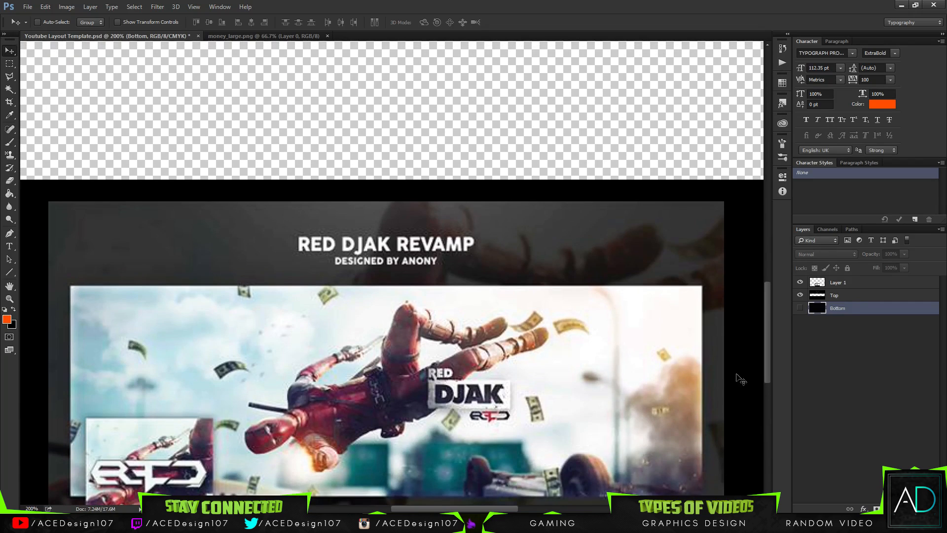
pyautogui.moveTo(442, 507); pyautogui.dragTo(429, 511)
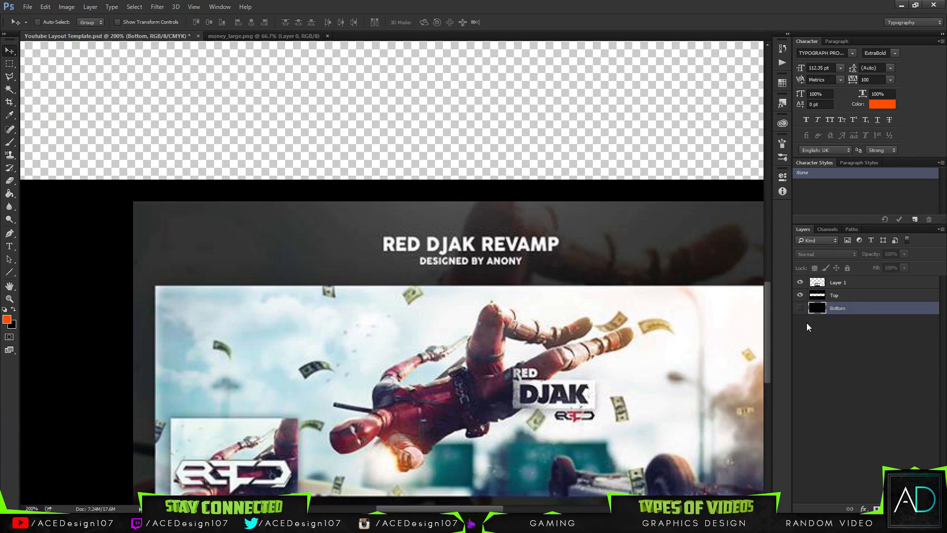
pyautogui.moveTo(768, 344); pyautogui.dragTo(756, 294)
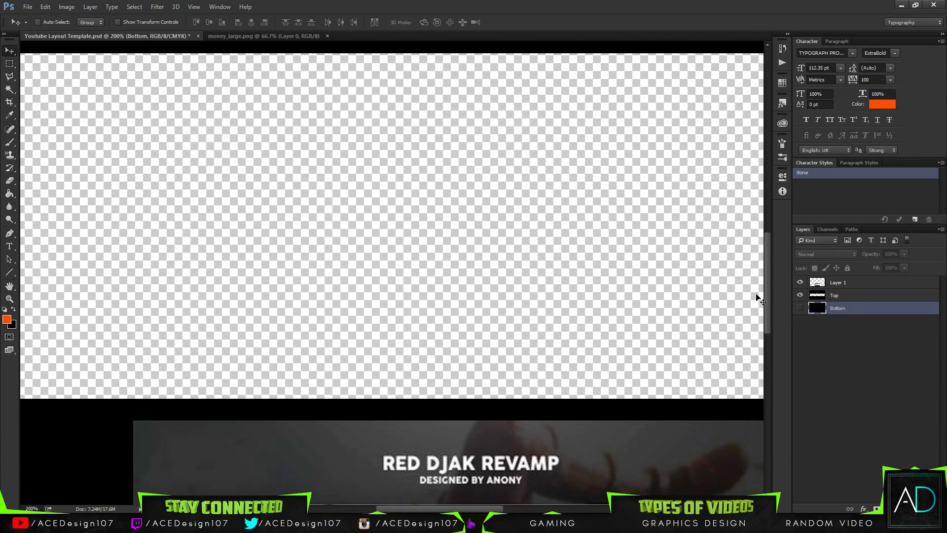
pyautogui.hotkey('ctrl', '0')
# Open Deadpool-movie.jpg from the Assets folder.
pyautogui.click(27, 7)
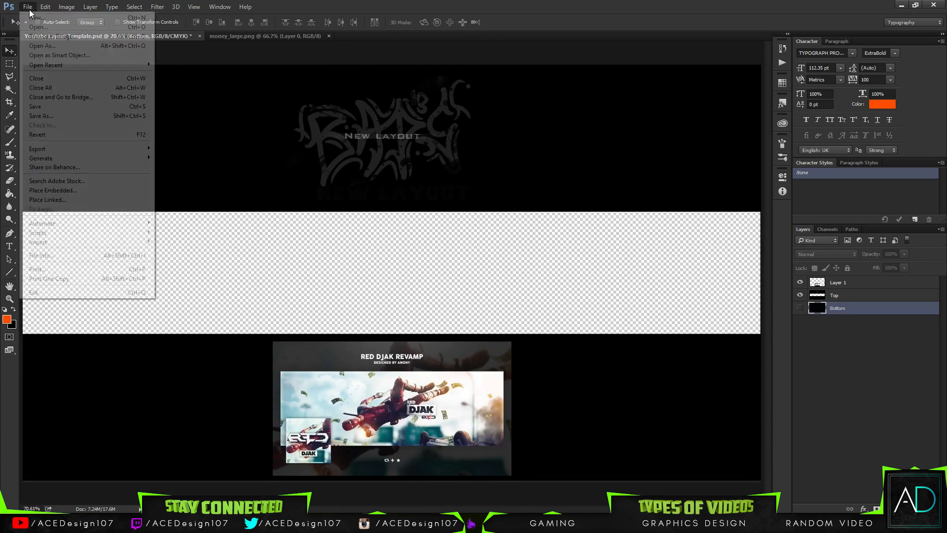
pyautogui.click(37, 26)
pyautogui.click(125, 99)
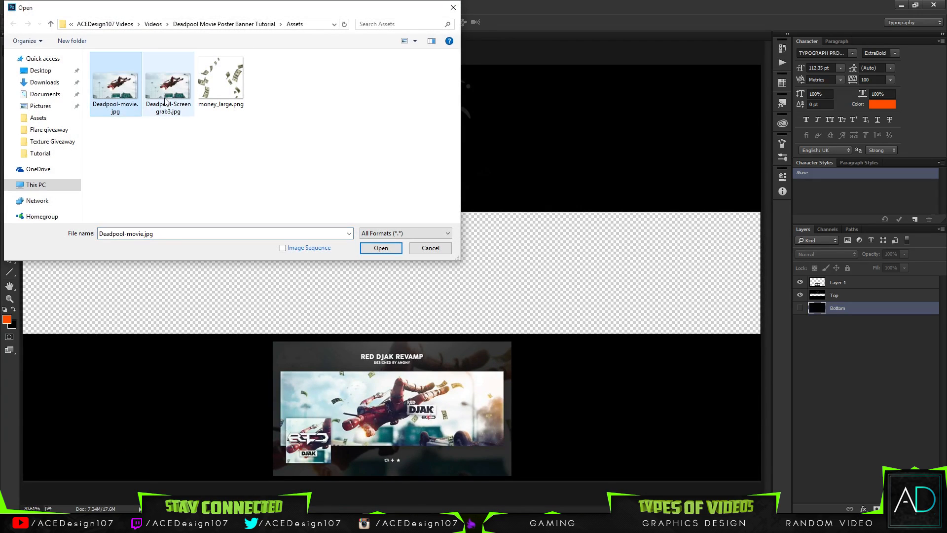
pyautogui.click(168, 101)
pyautogui.click(127, 108)
pyautogui.click(168, 99)
pyautogui.doubleClick(115, 107)
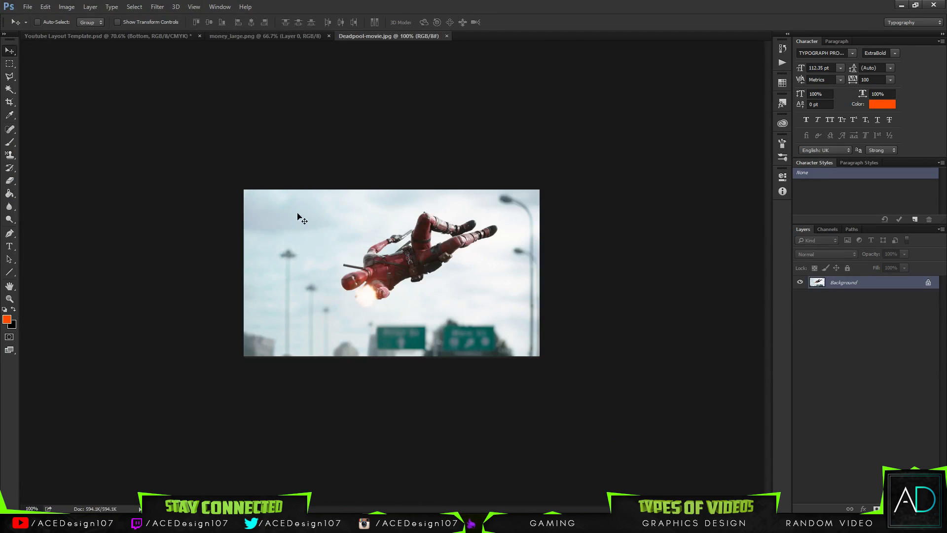
# Examine the Deadpool movie still up close and compare it with the money image and the YouTube layout template.
pyautogui.click(323, 38)
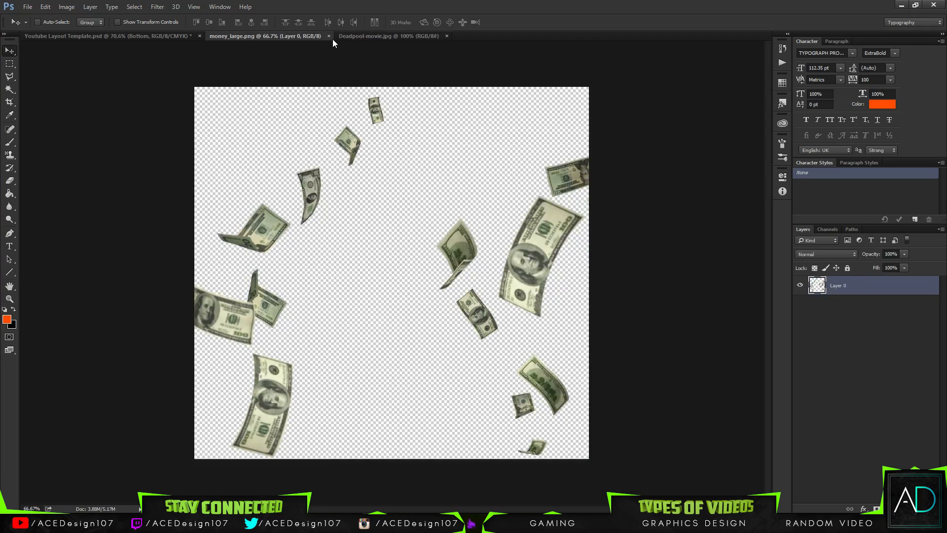
pyautogui.click(395, 37)
pyautogui.click(277, 37)
pyautogui.click(153, 38)
pyautogui.click(241, 37)
pyautogui.click(383, 38)
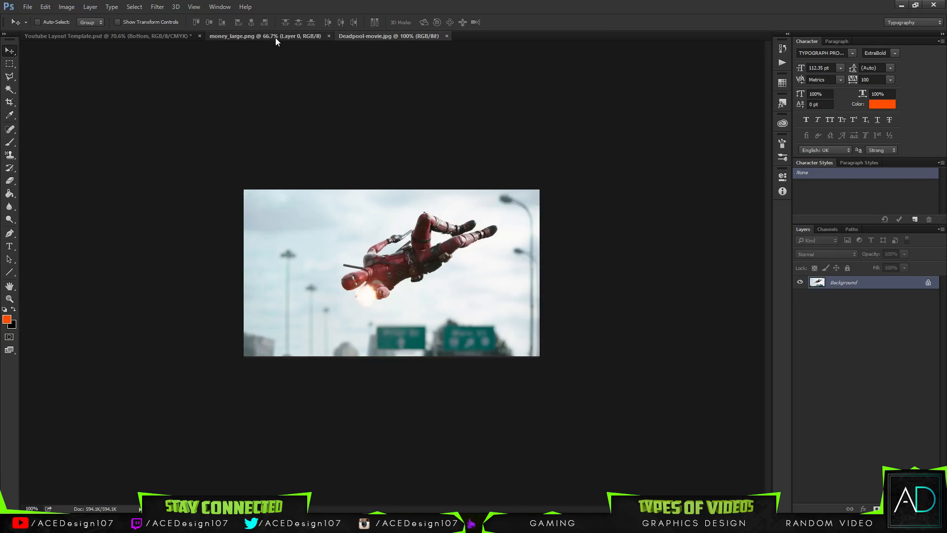
pyautogui.click(276, 36)
pyautogui.click(374, 37)
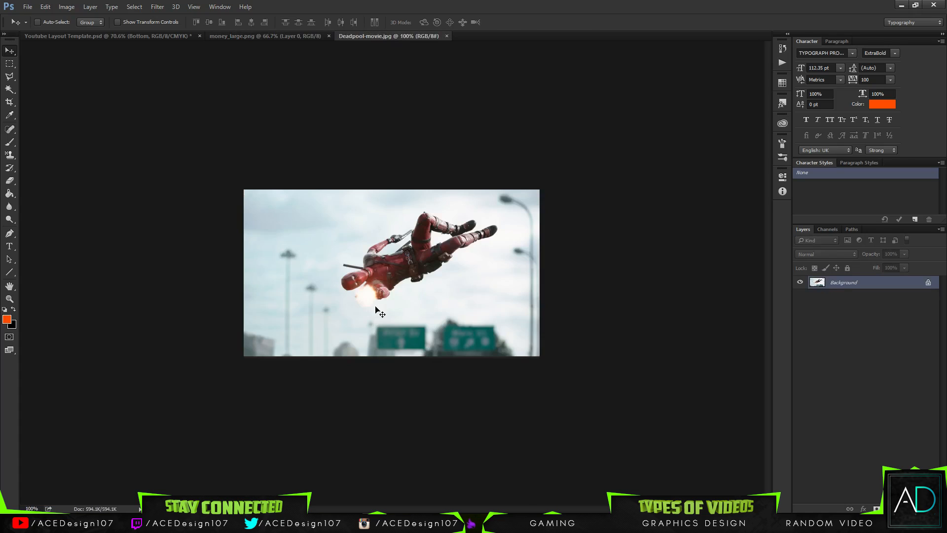
pyautogui.hotkey('ctrl', '+')
pyautogui.hotkey('ctrl', '0')
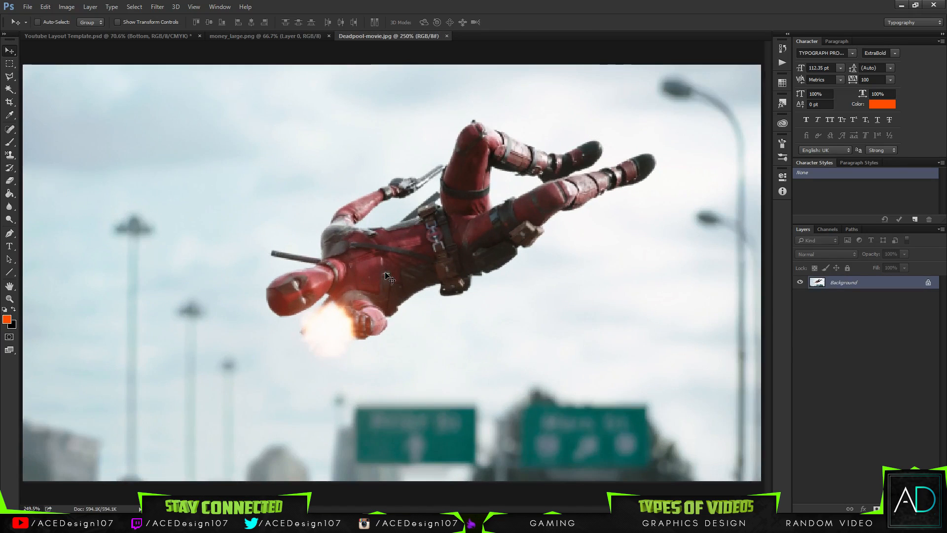
pyautogui.hotkey('ctrl', '-')
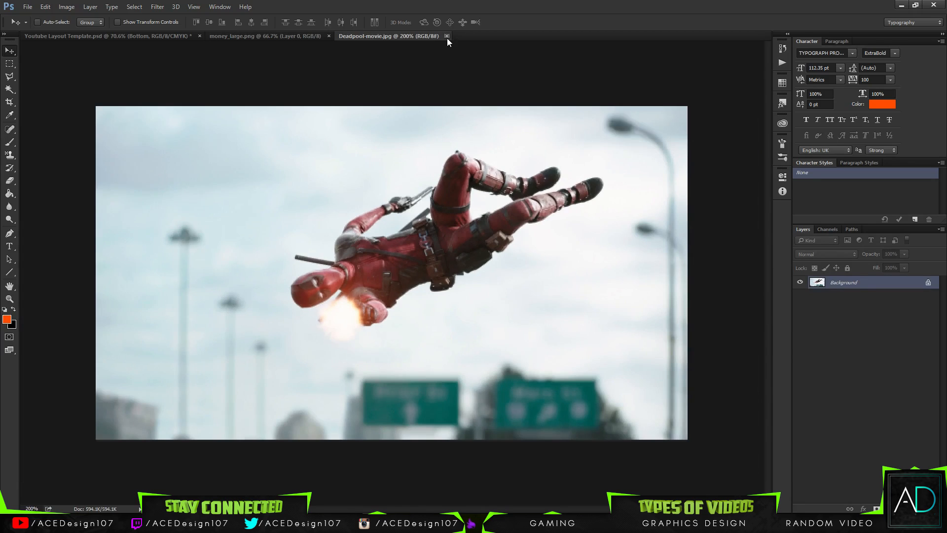
# Close Deadpool-movie.jpg and open Deadpool-Screengrab3.jpg from the Assets folder instead.
pyautogui.click(447, 36)
pyautogui.hotkey('ctrl', 'o')
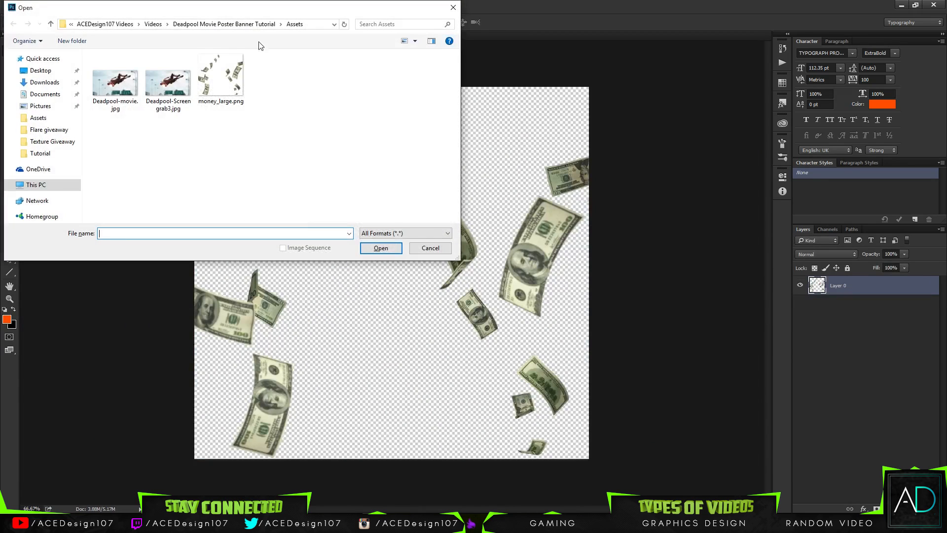
pyautogui.doubleClick(193, 86)
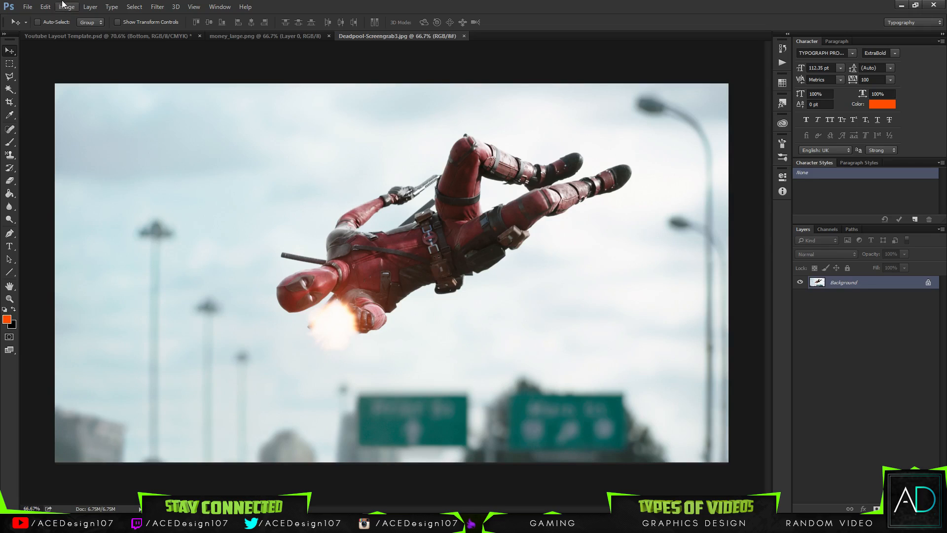
# Open Twiter header.psd from the Twitter header folder inside GFX Packs in Documents.
pyautogui.click(28, 6)
pyautogui.click(31, 27)
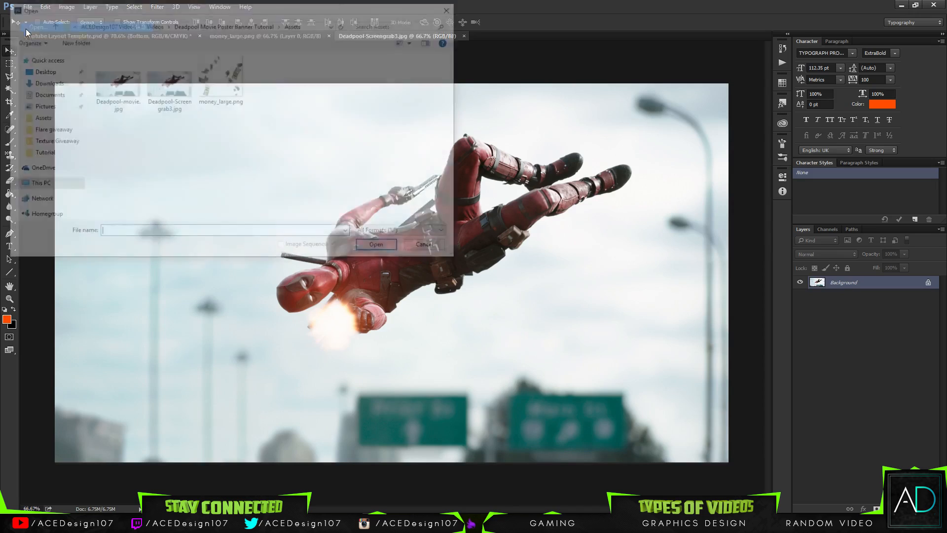
pyautogui.click(45, 94)
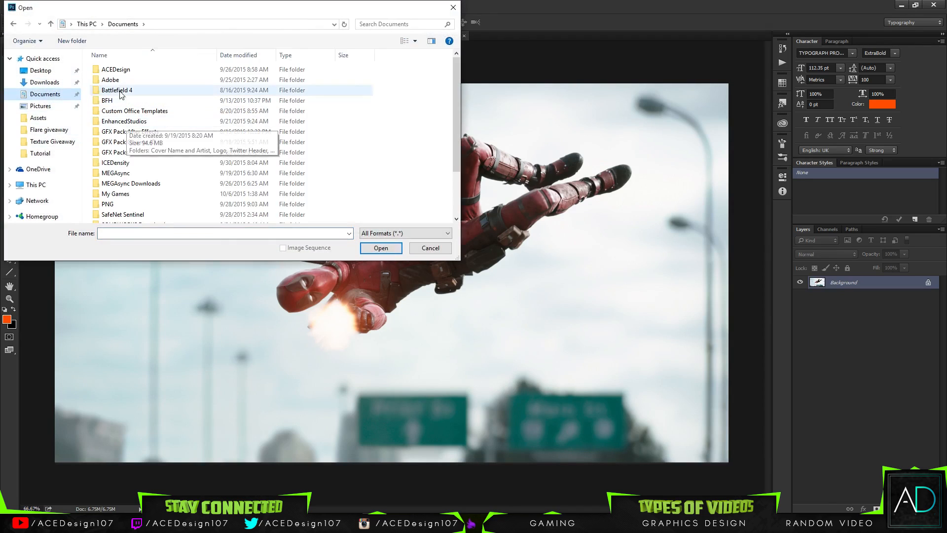
pyautogui.doubleClick(115, 152)
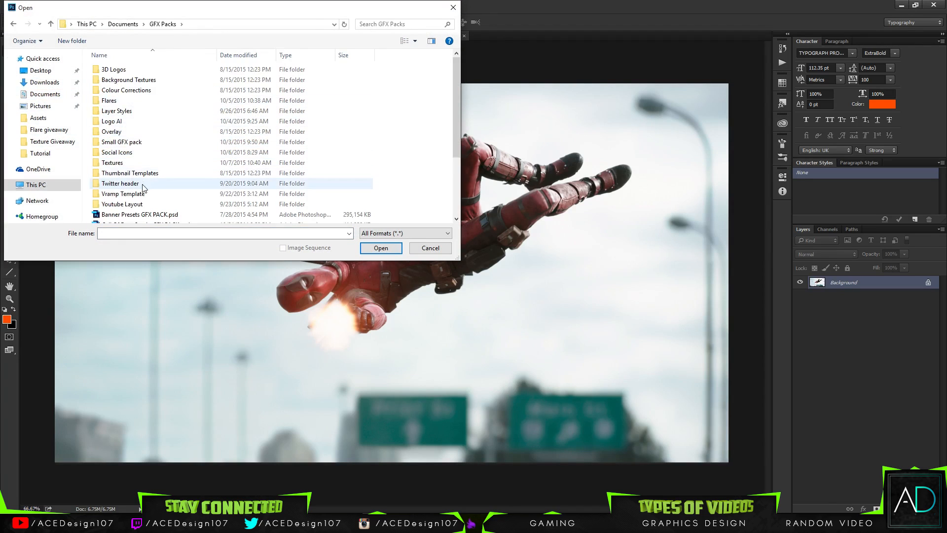
pyautogui.doubleClick(120, 183)
pyautogui.doubleClick(117, 78)
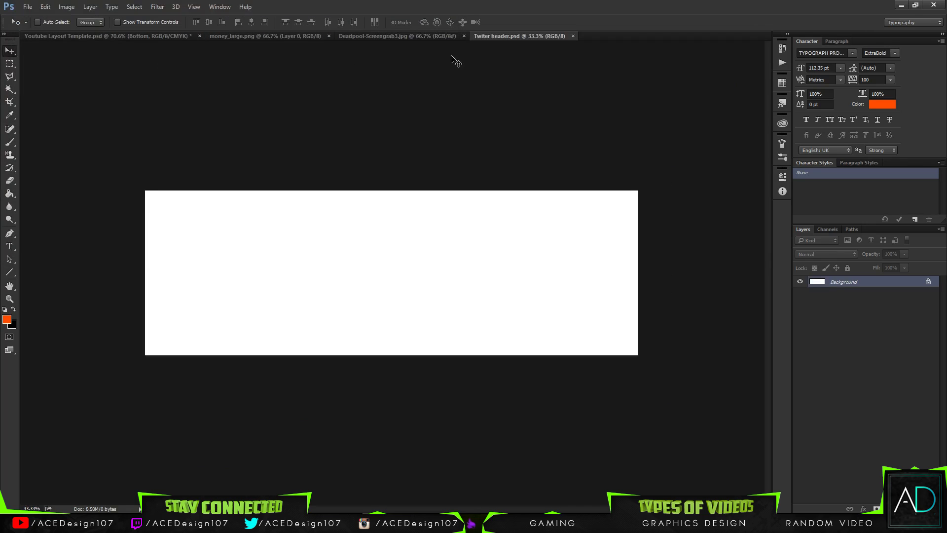
# Copy the Deadpool screengrab into the Twitter header document and compare it with the YouTube layout template.
pyautogui.click(411, 35)
pyautogui.moveTo(495, 37); pyautogui.dragTo(383, 279)
pyautogui.click(120, 37)
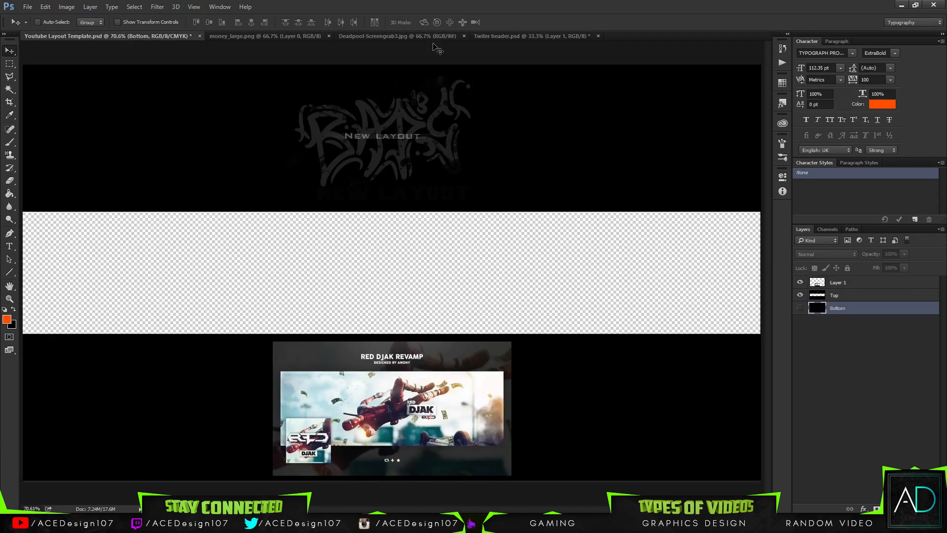
pyautogui.click(531, 36)
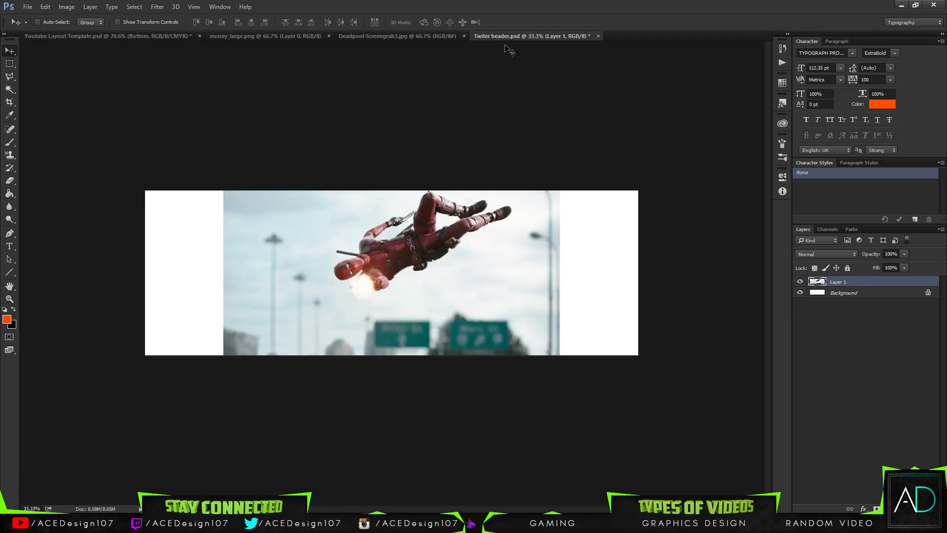
pyautogui.click(64, 35)
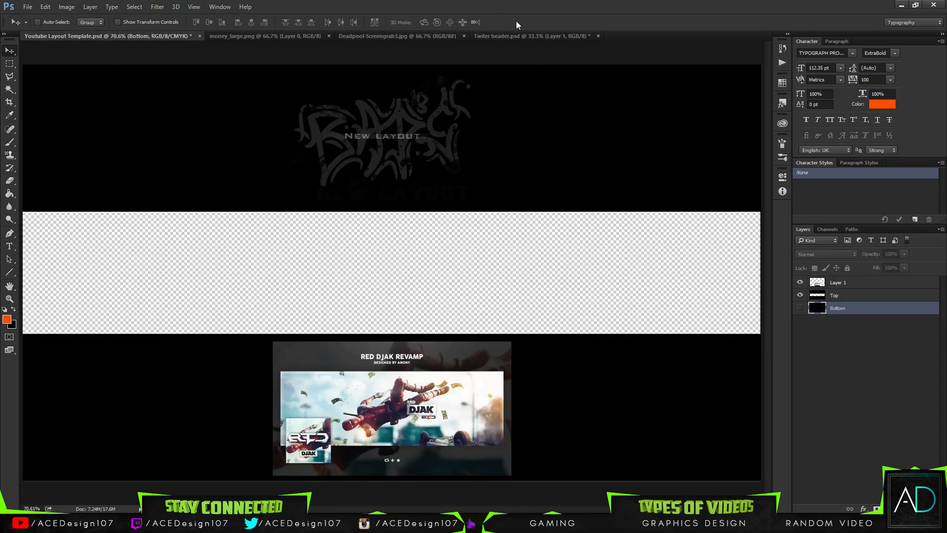
pyautogui.click(511, 36)
# Enlarge the screengrab layer in the Twitter header to about 142% and shift it slightly upward.
pyautogui.hotkey('ctrl', 't')
pyautogui.moveTo(561, 353); pyautogui.dragTo(644, 384)
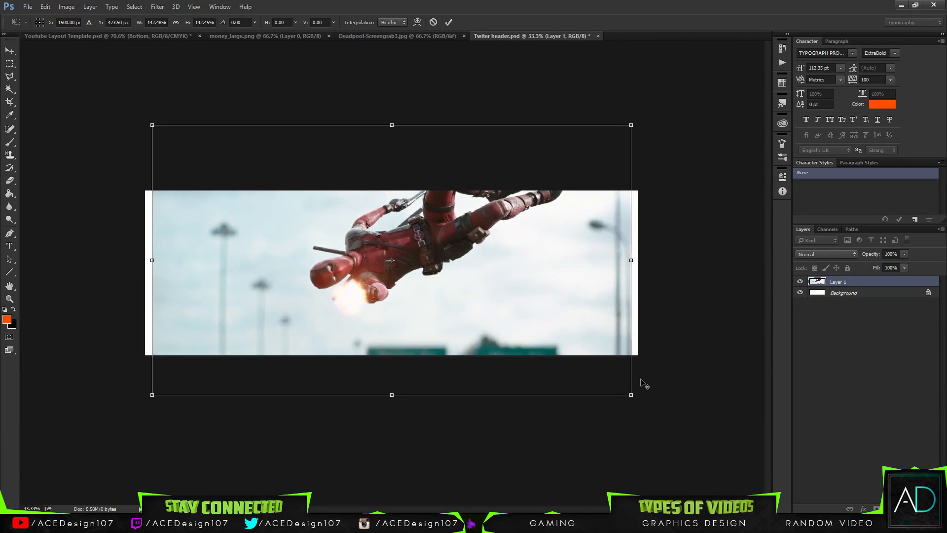
pyautogui.moveTo(151, 260); pyautogui.dragTo(55, 262)
pyautogui.hotkey('ctrl', 'z')
pyautogui.moveTo(536, 344)
pyautogui.mouseDown()
pyautogui.moveTo(524, 294)
pyautogui.moveTo(540, 345)
pyautogui.moveTo(534, 340)
pyautogui.mouseUp()
pyautogui.press('Return')
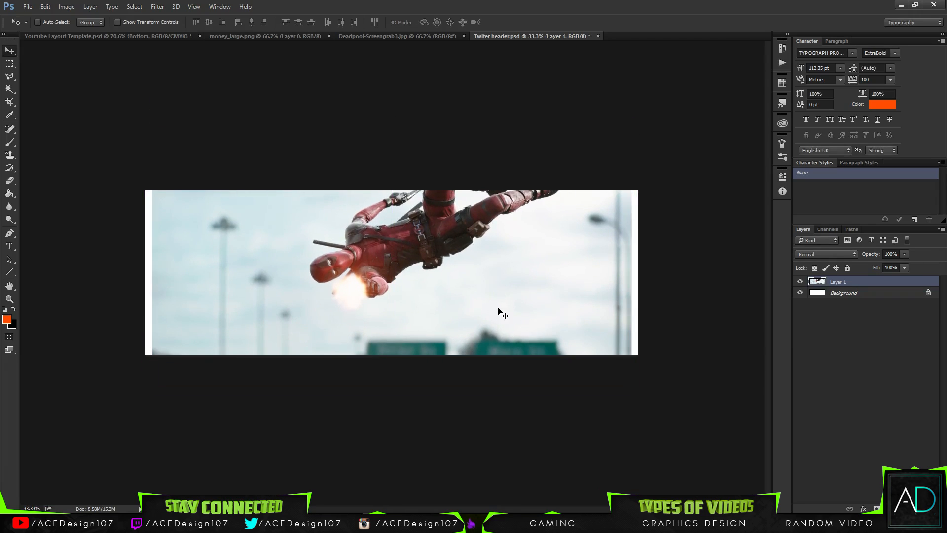
# Delete the screengrab layer from the Twitter header and close that document without saving.
pyautogui.press('Delete')
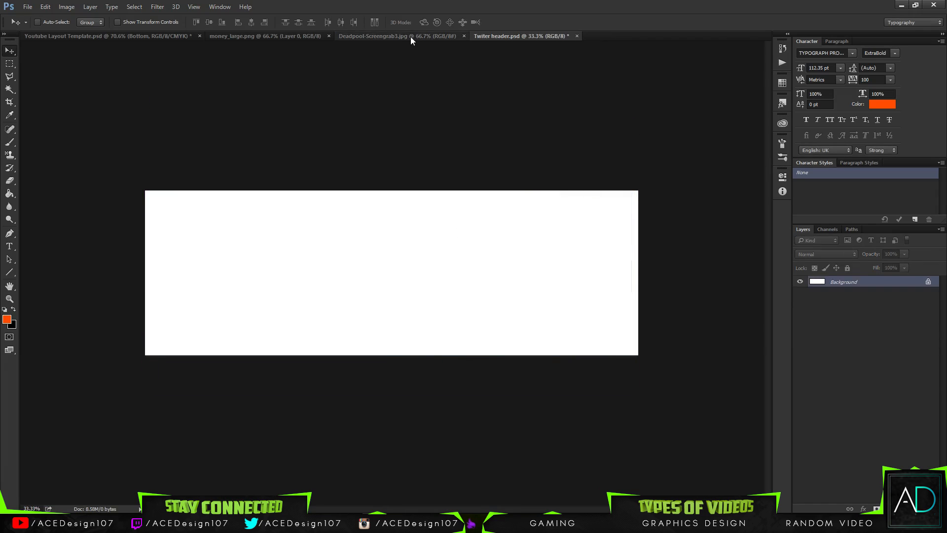
pyautogui.click(409, 38)
pyautogui.click(105, 35)
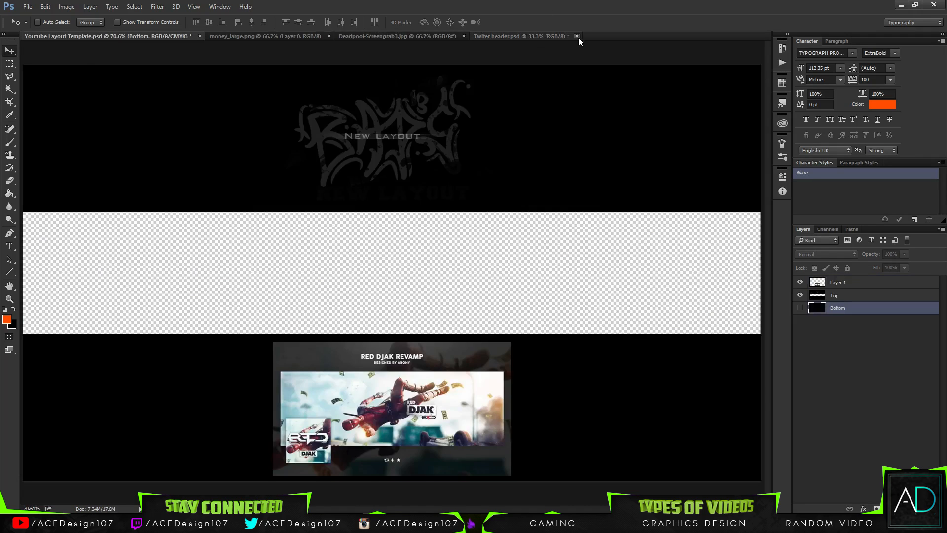
pyautogui.click(576, 36)
pyautogui.click(479, 199)
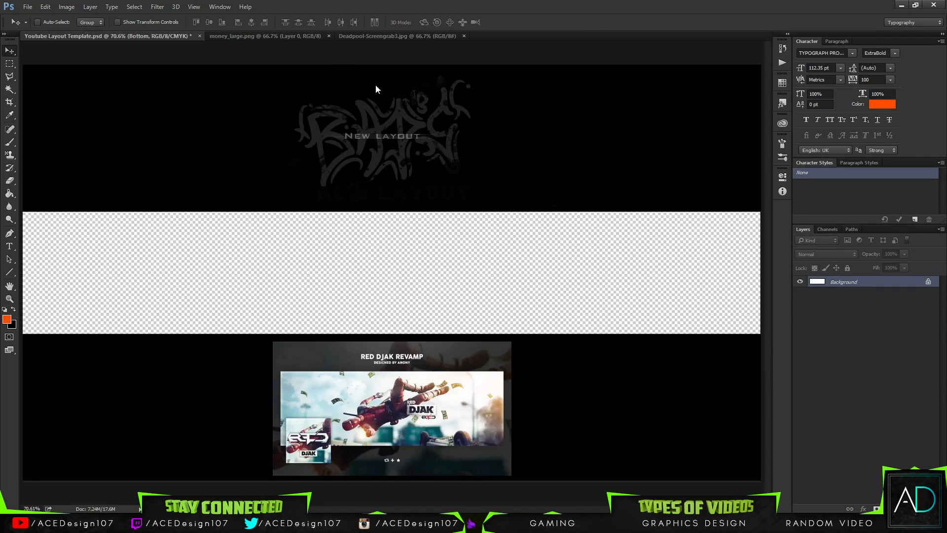
# Copy the Deadpool screengrab into Youtube Layout Template.psd and position it over the transparent banner strip.
pyautogui.click(345, 34)
pyautogui.moveTo(406, 237); pyautogui.dragTo(270, 275)
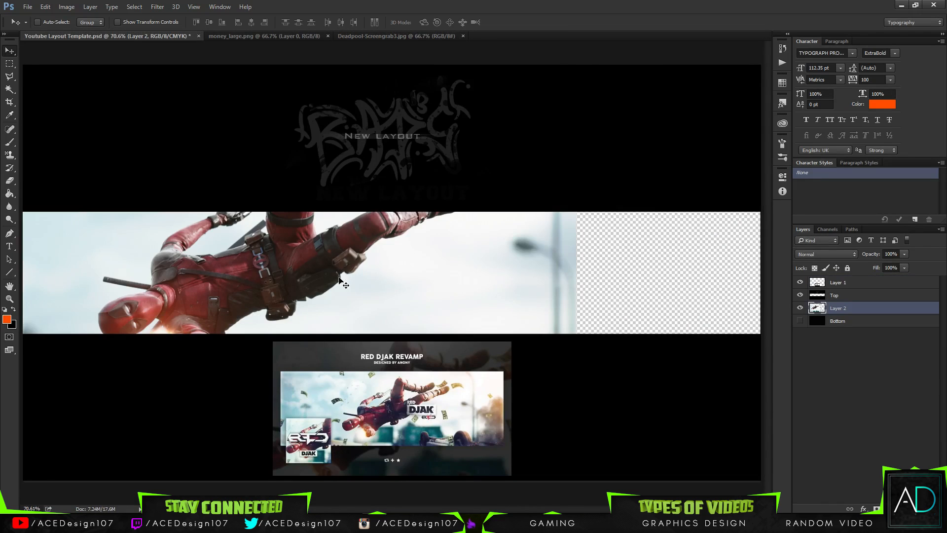
pyautogui.moveTo(338, 280); pyautogui.dragTo(511, 255)
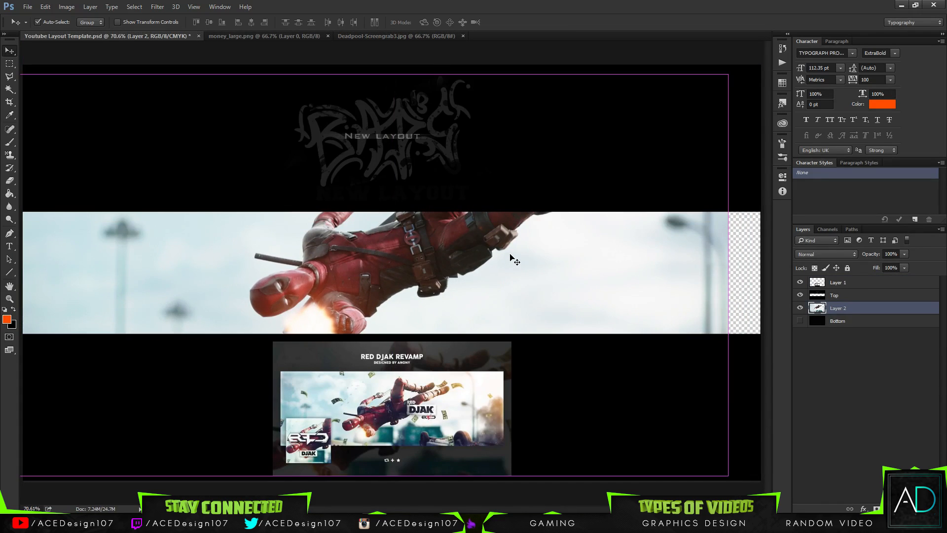
# Scale the Deadpool image layer down to about 45.6% and centre it horizontally so the whole figure fits inside the banner strip.
pyautogui.hotkey('ctrl', 't')
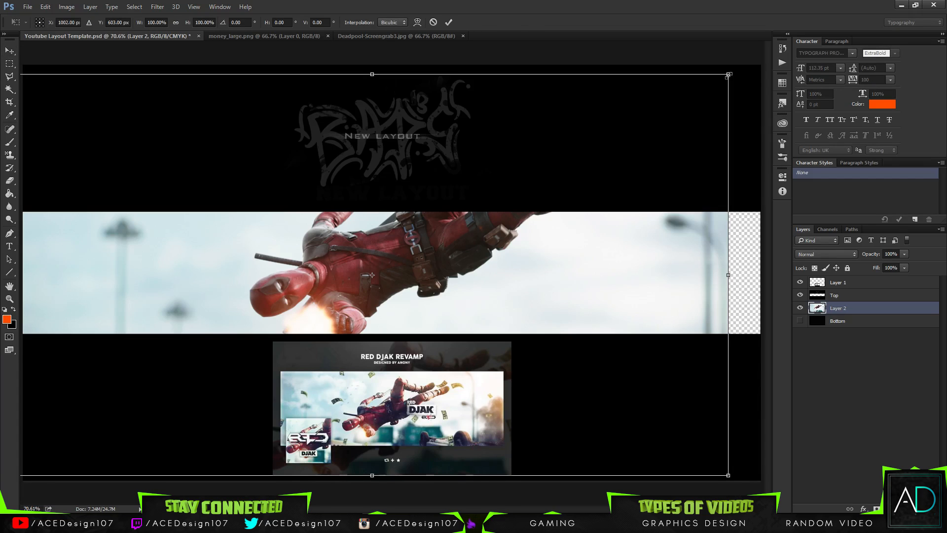
pyautogui.moveTo(728, 75); pyautogui.dragTo(614, 205)
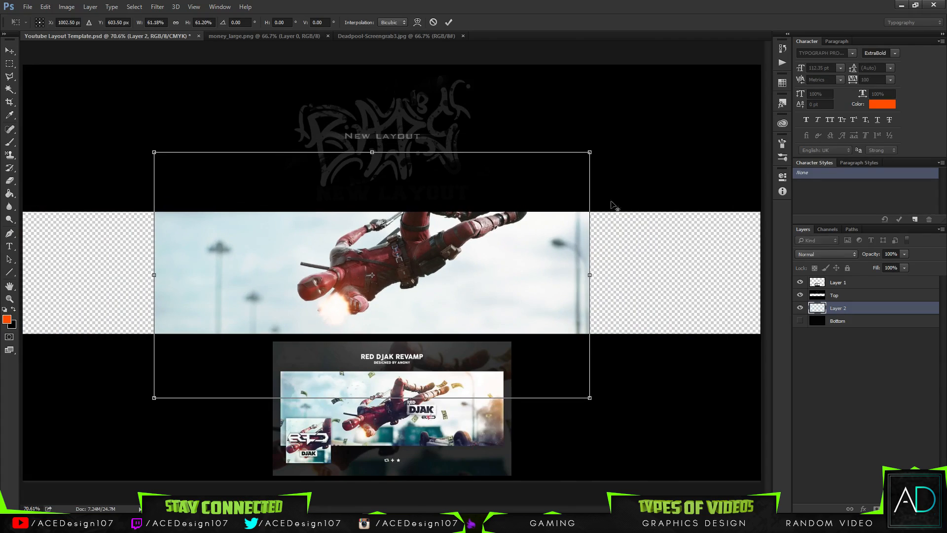
pyautogui.moveTo(479, 239); pyautogui.dragTo(488, 267)
pyautogui.moveTo(599, 179); pyautogui.dragTo(545, 209)
pyautogui.moveTo(469, 260); pyautogui.dragTo(495, 228)
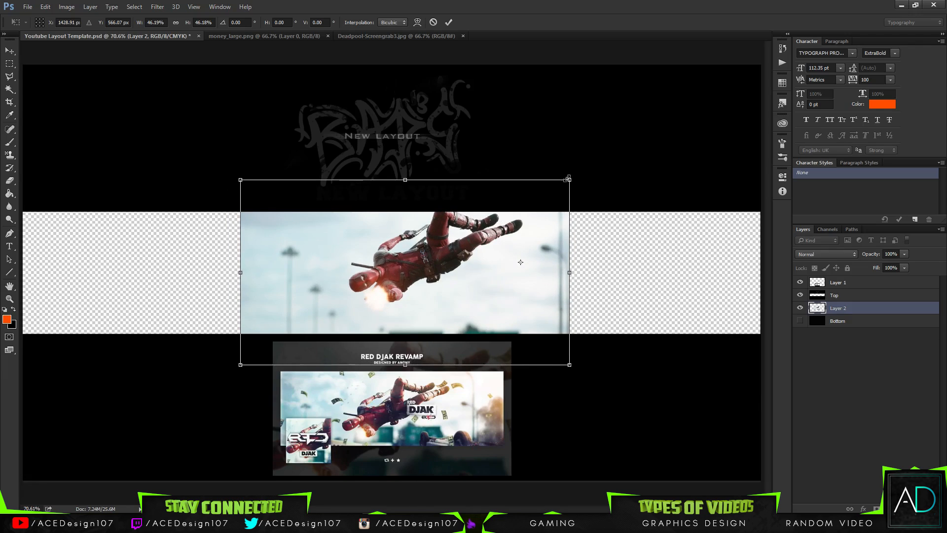
pyautogui.moveTo(572, 176); pyautogui.dragTo(599, 180)
pyautogui.moveTo(526, 232); pyautogui.dragTo(528, 250)
pyautogui.moveTo(577, 187); pyautogui.dragTo(514, 215)
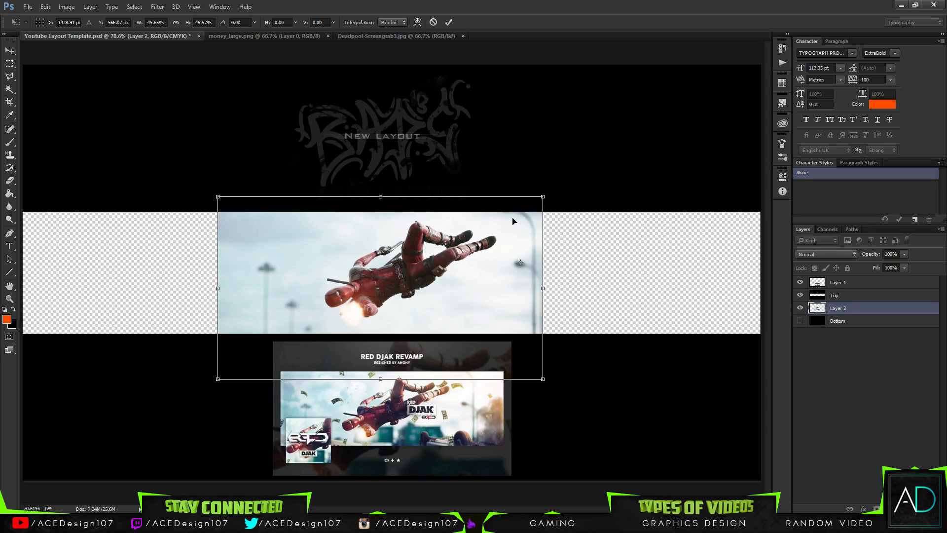
pyautogui.press('Return')
pyautogui.moveTo(505, 257); pyautogui.dragTo(517, 259)
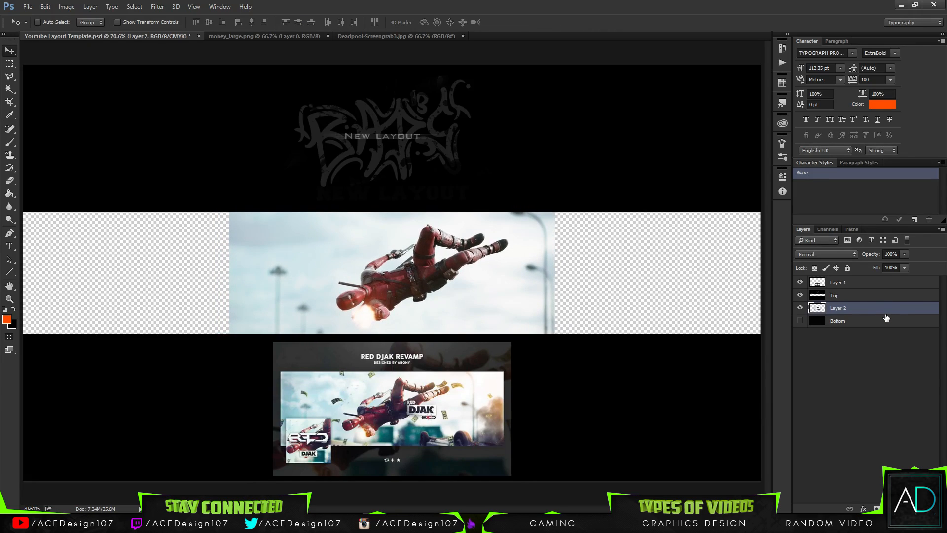
# Add a new layer beneath the Deadpool image layer and fill it with the pale blue #c7dde3 sampled from the image's sky.
pyautogui.hotkey('ctrl', 'shift', 'alt', 'n')
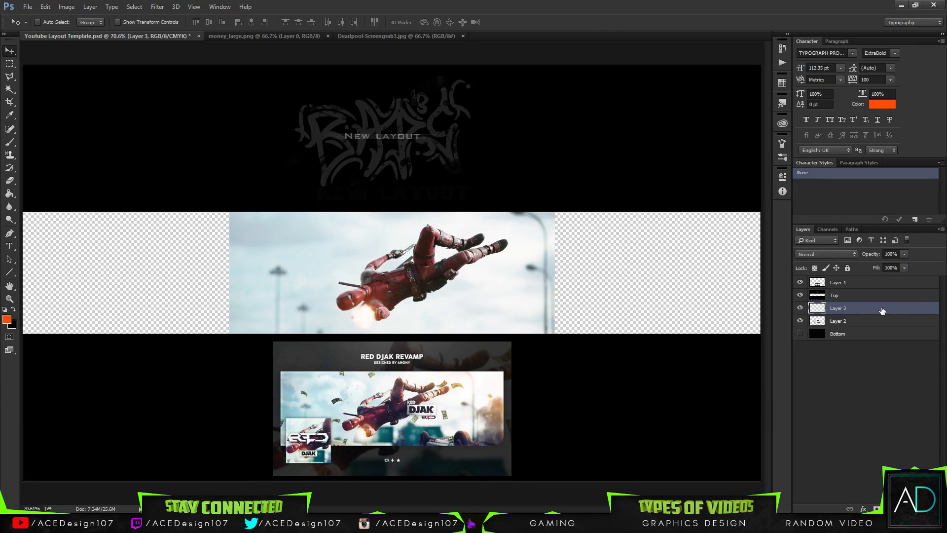
pyautogui.moveTo(881, 310); pyautogui.dragTo(812, 341)
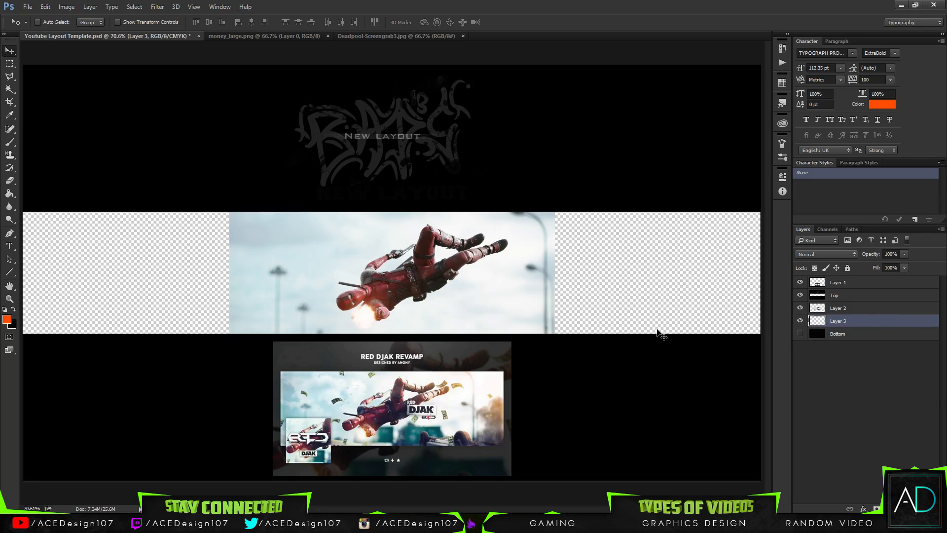
pyautogui.press('g')
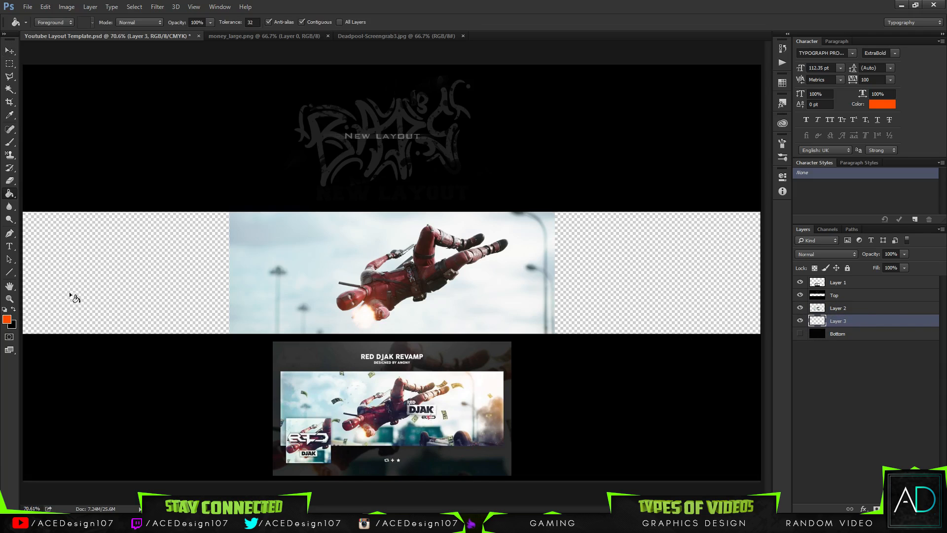
pyautogui.click(8, 320)
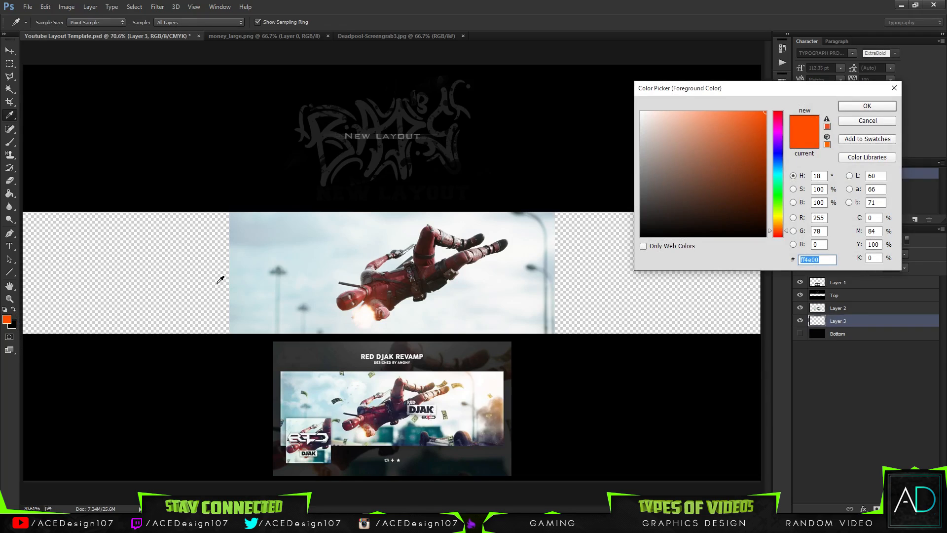
pyautogui.click(232, 251)
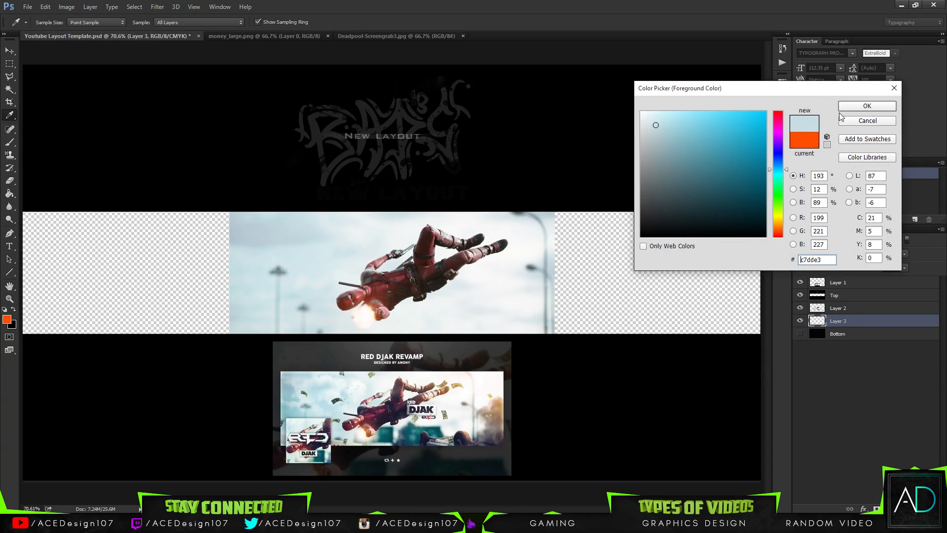
pyautogui.click(867, 106)
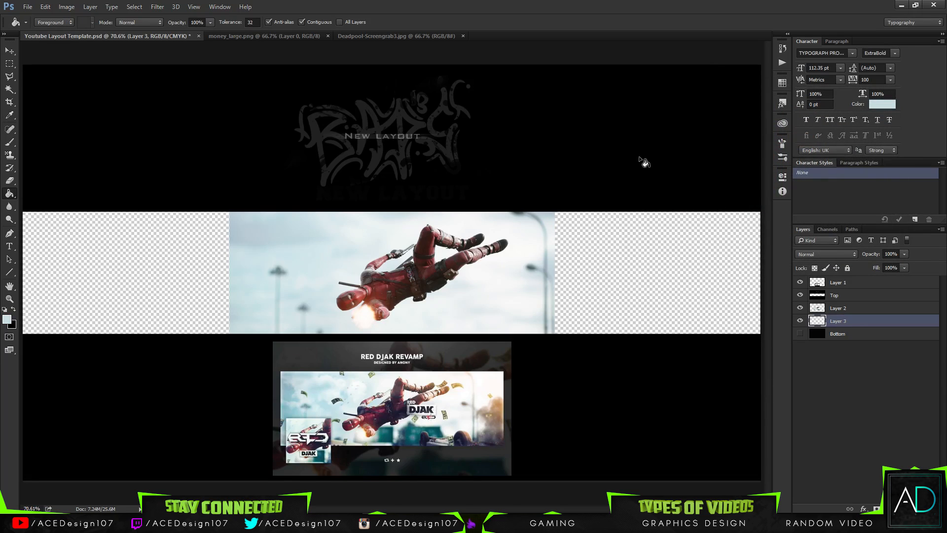
pyautogui.click(643, 285)
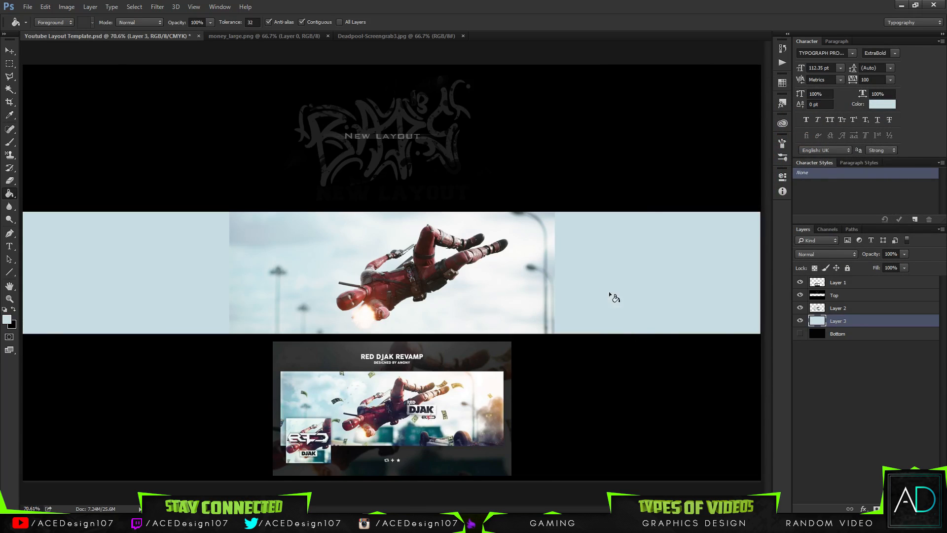
# Erase the left and right edges of the Deadpool image with a soft 179 px eraser to blend them into the blue fill.
pyautogui.press('e')
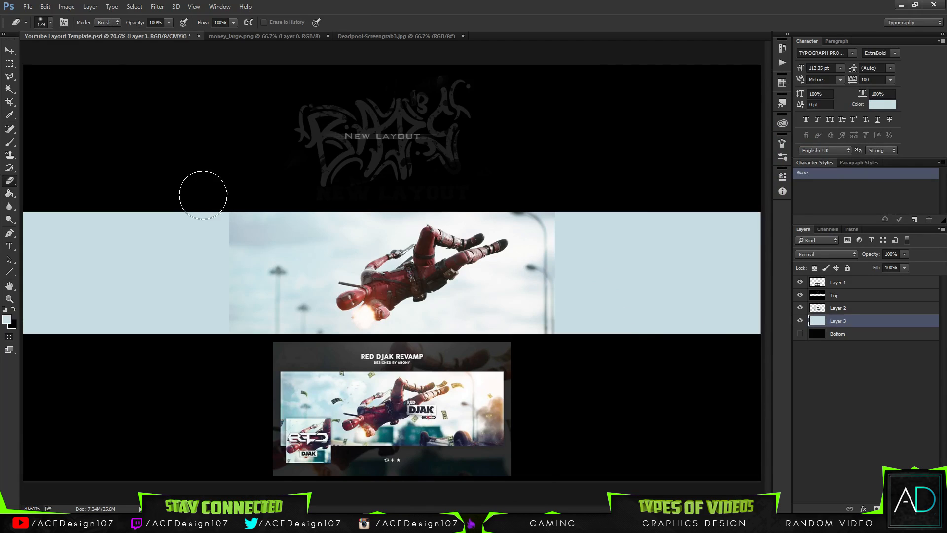
pyautogui.click(838, 308)
pyautogui.click(798, 309)
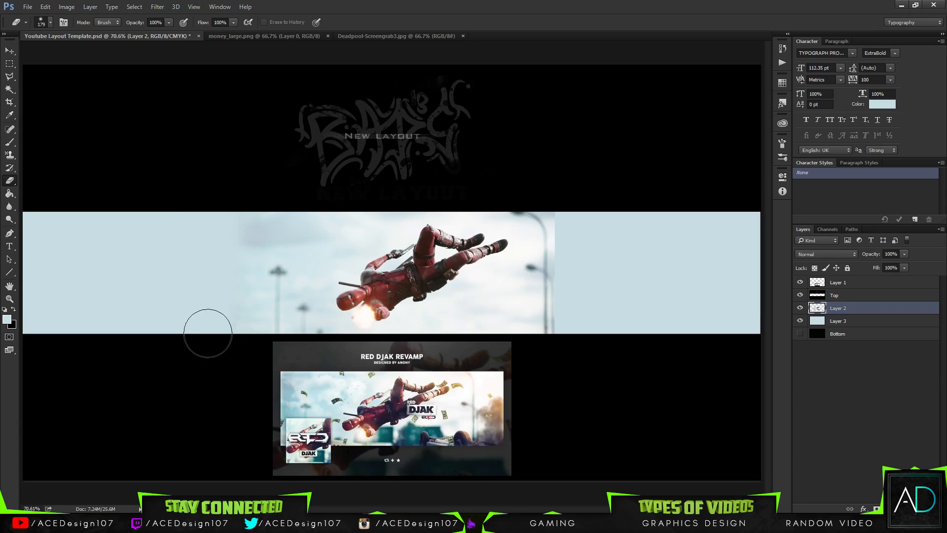
pyautogui.click(50, 23)
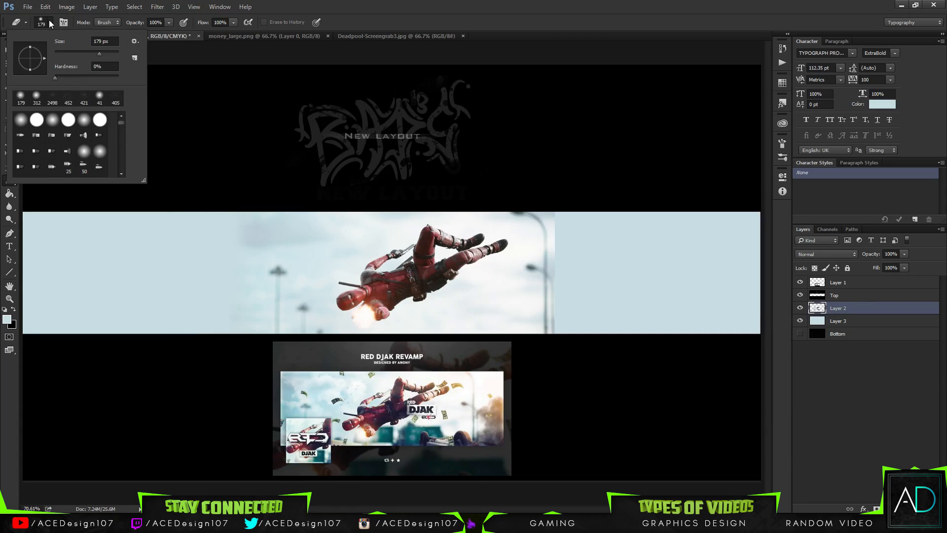
pyautogui.click(50, 24)
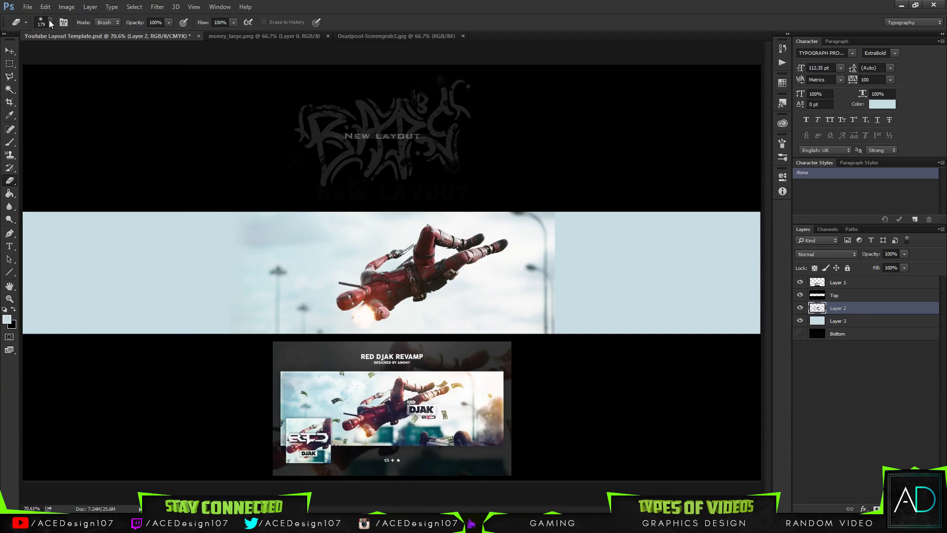
pyautogui.click(50, 24)
pyautogui.click(50, 23)
pyautogui.click(49, 23)
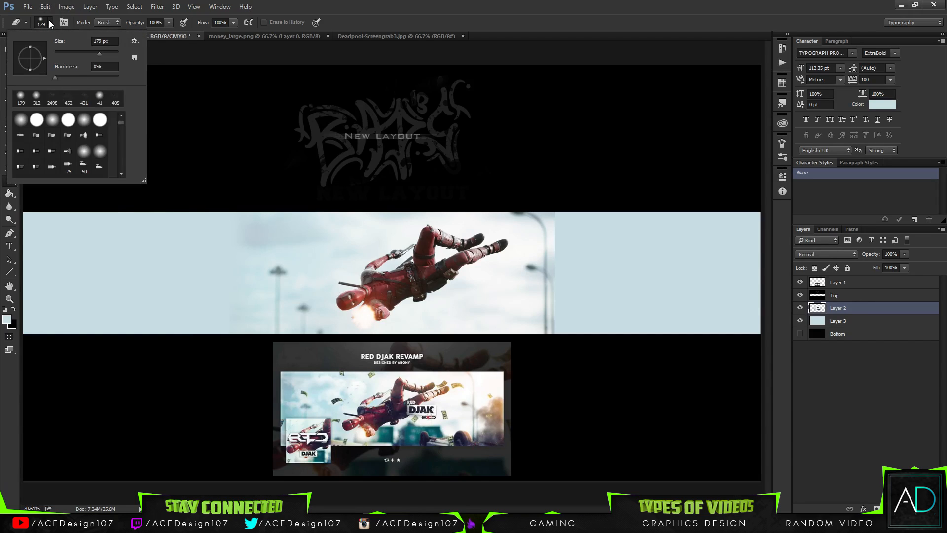
pyautogui.click(50, 23)
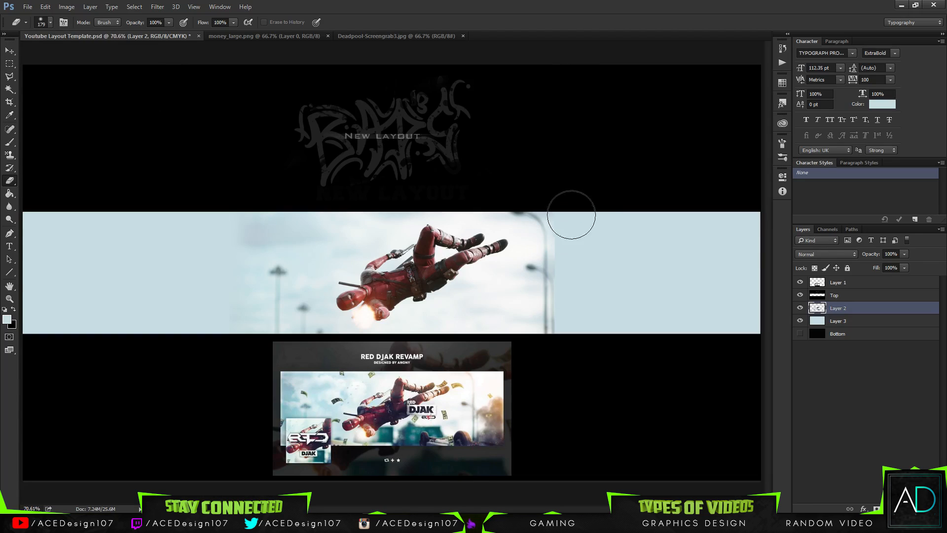
pyautogui.moveTo(570, 214)
pyautogui.mouseDown()
pyautogui.moveTo(572, 314)
pyautogui.moveTo(579, 274)
pyautogui.moveTo(583, 321)
pyautogui.mouseUp()
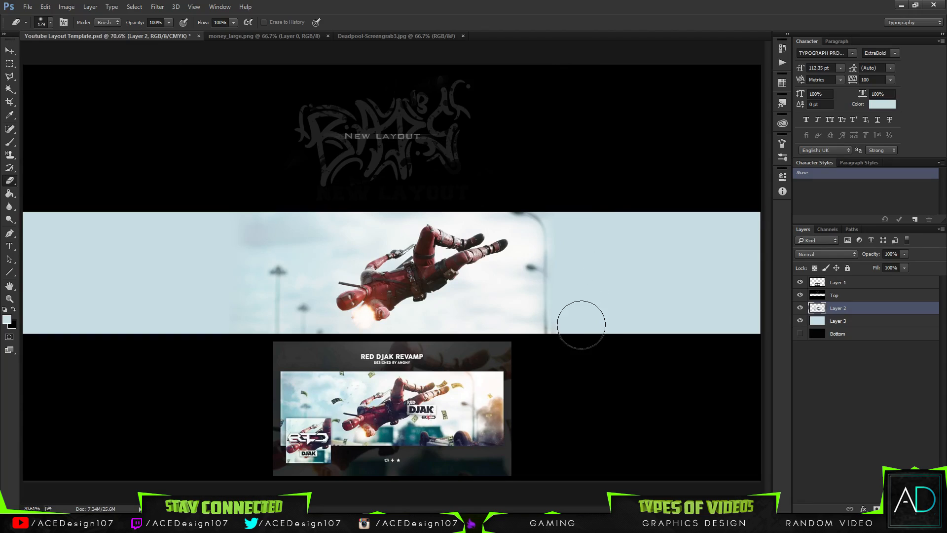
# Add a new empty layer directly above the pale blue fill layer.
pyautogui.click(882, 322)
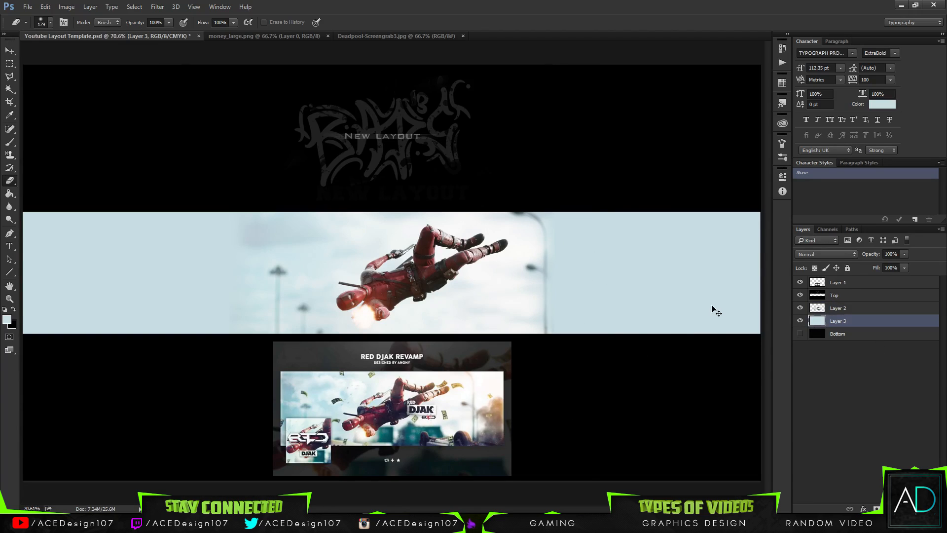
pyautogui.hotkey('ctrl', 'shift', 'n')
pyautogui.press('Return')
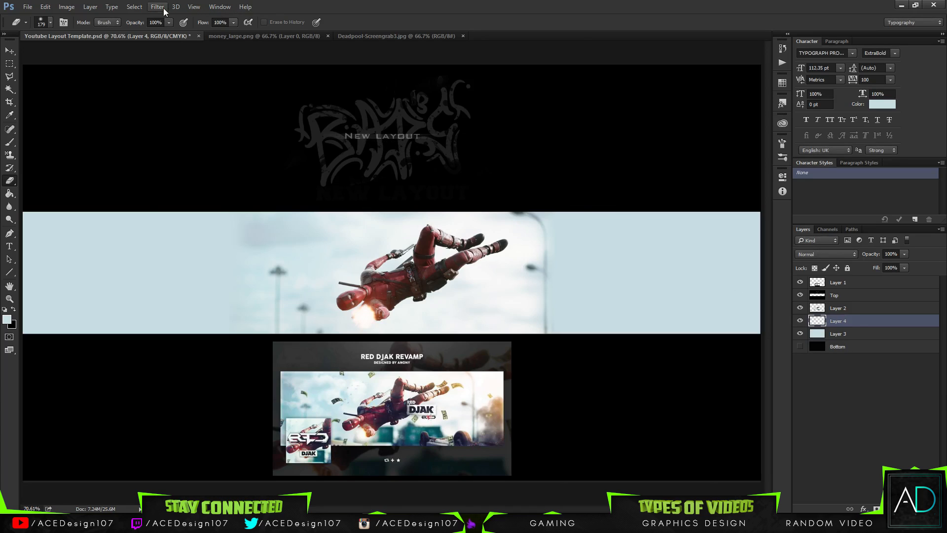
# Try rendering clouds on the new layer with the pale blue and black colours, and undo them.
pyautogui.click(164, 11)
pyautogui.moveTo(172, 164)
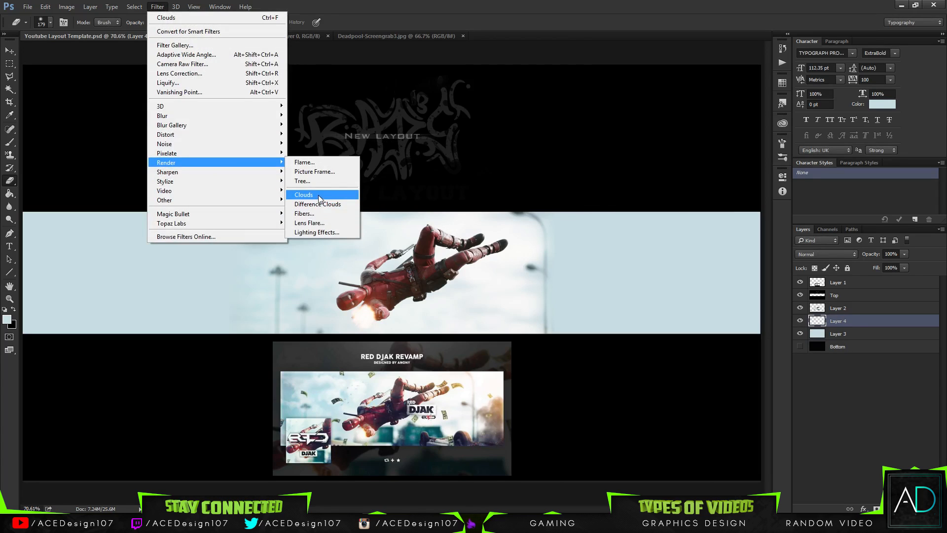
pyautogui.click(320, 198)
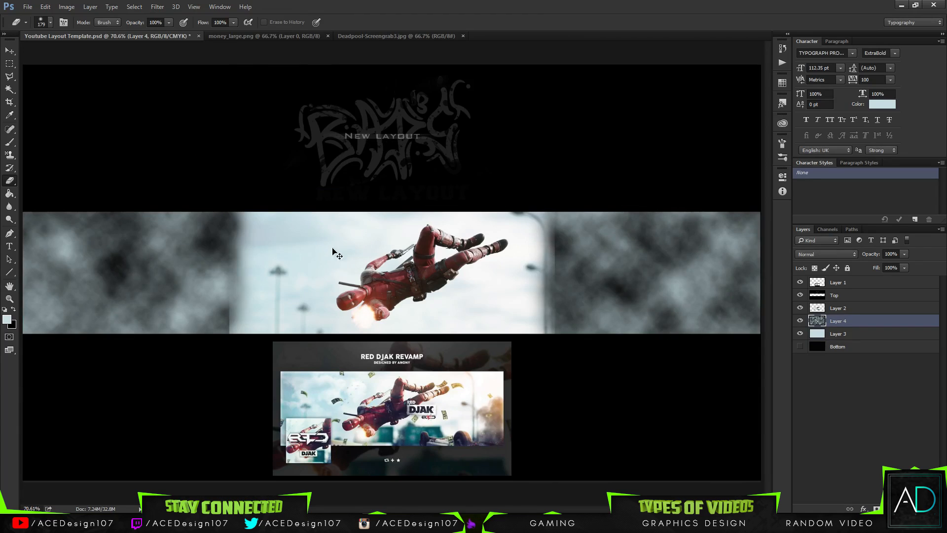
pyautogui.hotkey('ctrl', 'z')
# Reset the colours to default black and white and render clouds on the new layer.
pyautogui.click(5, 310)
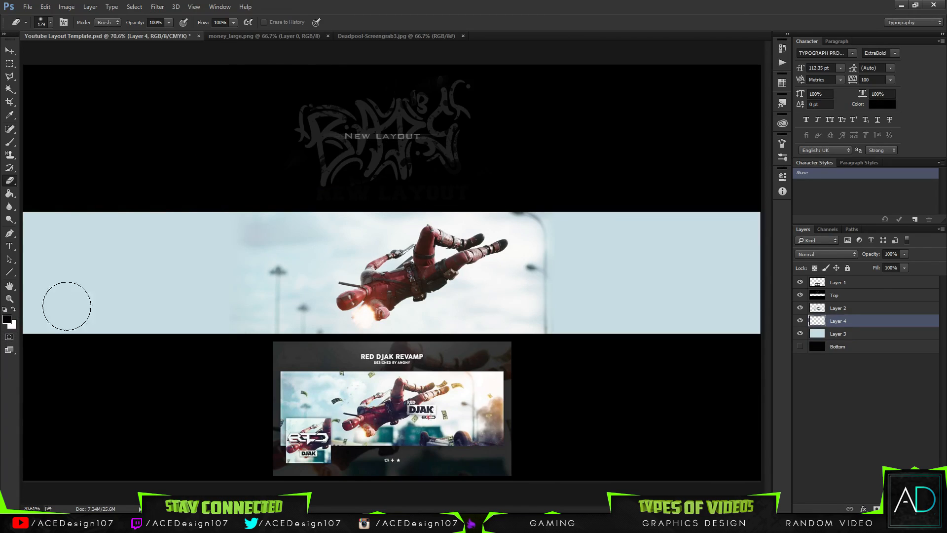
pyautogui.click(158, 7)
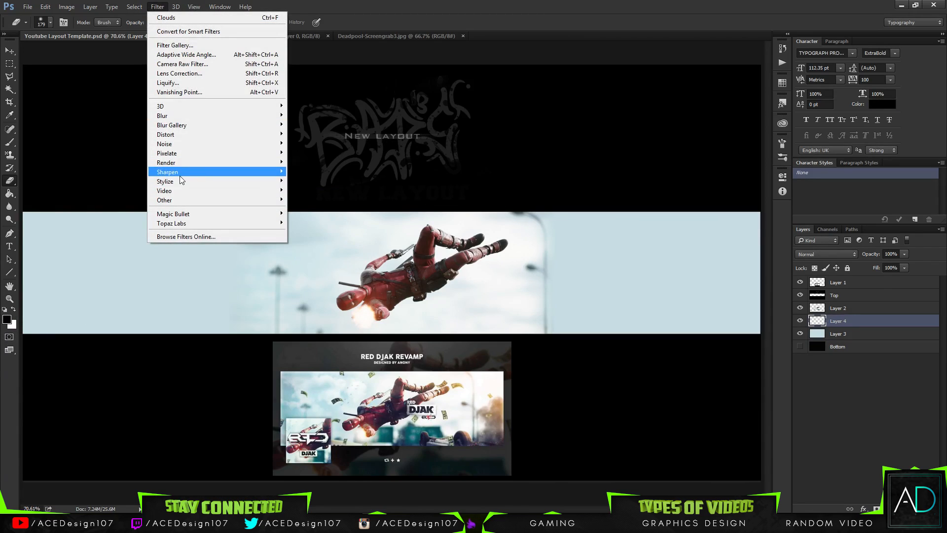
pyautogui.moveTo(177, 162)
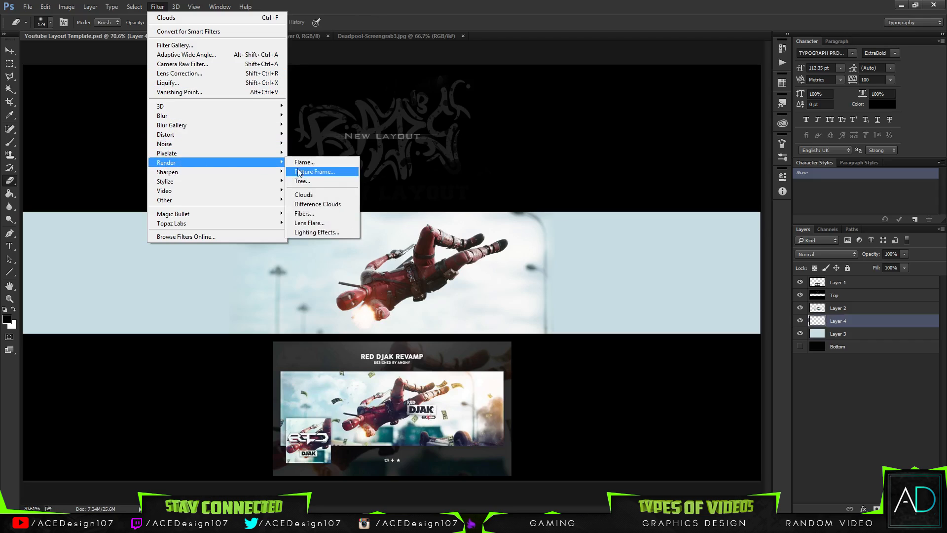
pyautogui.click(298, 202)
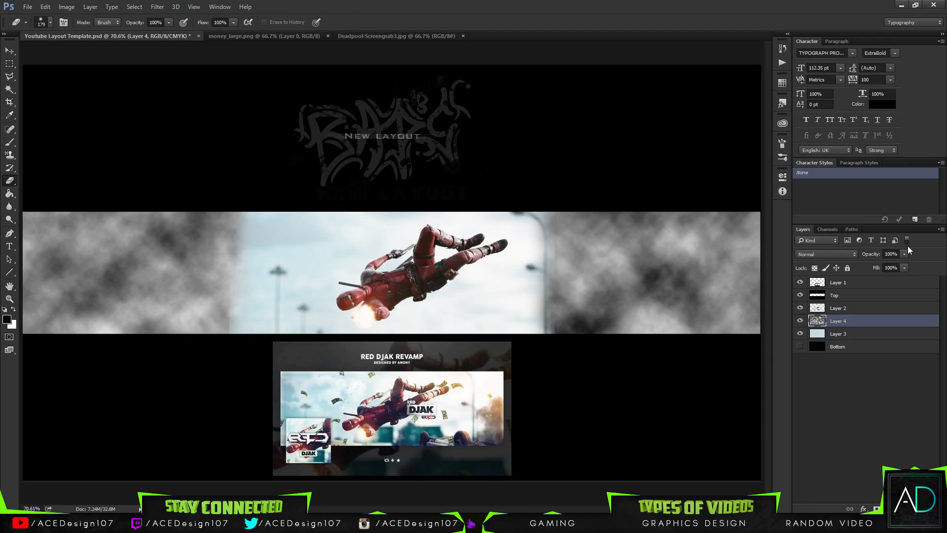
# Set the cloud layer's blend mode to Soft Light and its opacity to 65%.
pyautogui.click(839, 255)
pyautogui.click(806, 357)
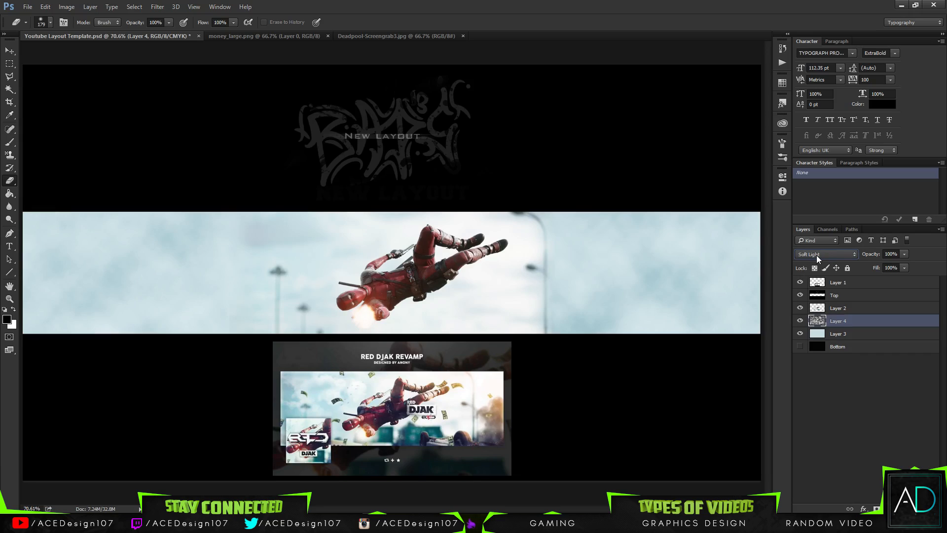
pyautogui.click(904, 254)
pyautogui.click(689, 4)
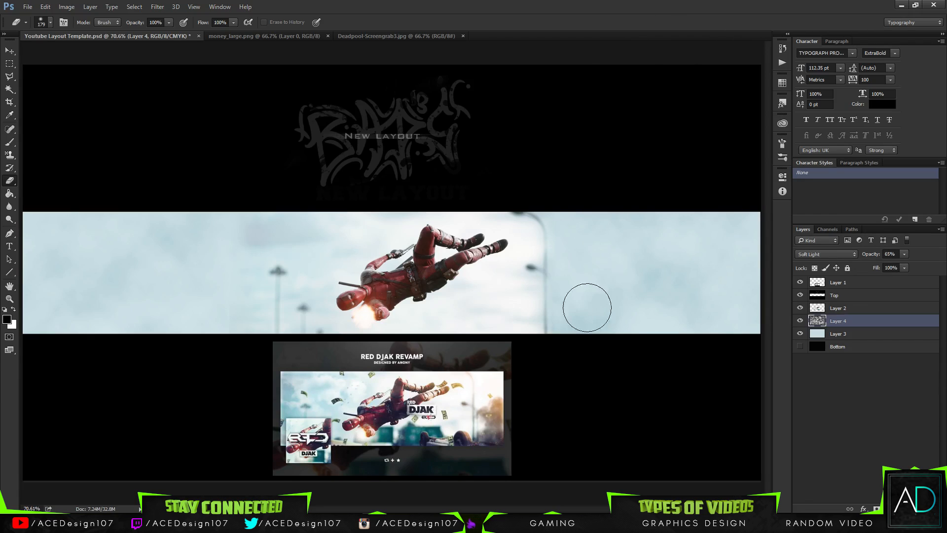
# Add a new empty layer directly above the Deadpool image layer.
pyautogui.hotkey('ctrl', '1')
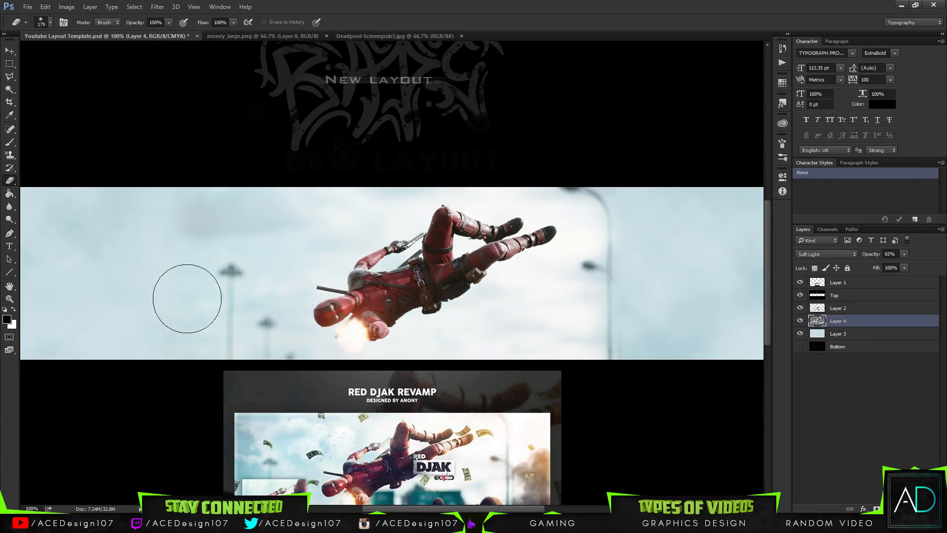
pyautogui.hotkey('alt', ']')
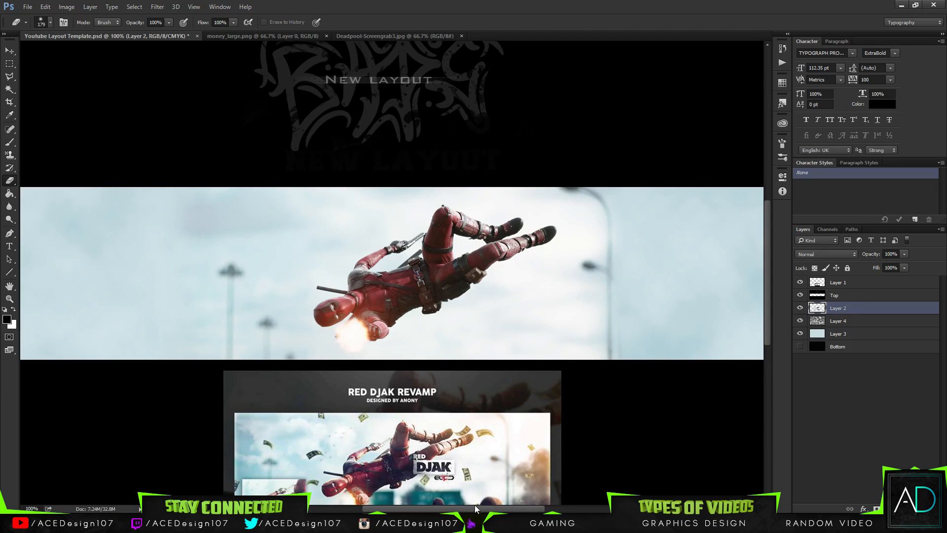
pyautogui.moveTo(475, 508); pyautogui.dragTo(531, 511)
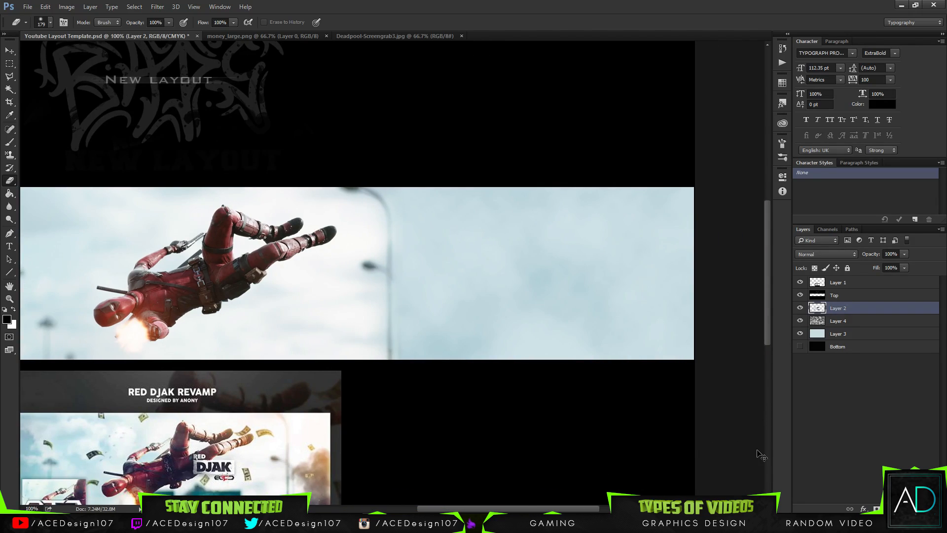
pyautogui.hotkey('ctrl', 'shift', 'n')
pyautogui.press('Return')
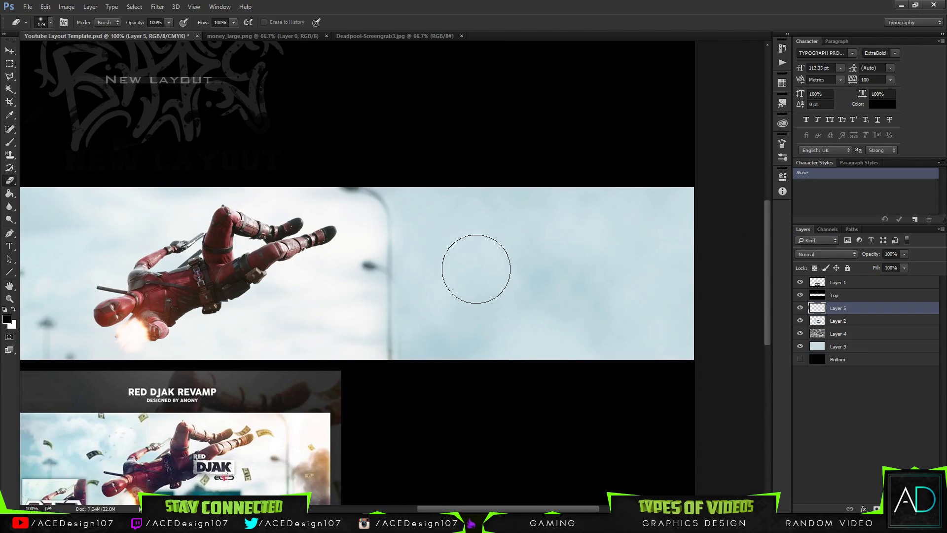
# Fill a rectangular selection from the tall lamp post to the banner's right end with white on the new layer, and deselect it.
pyautogui.press('m')
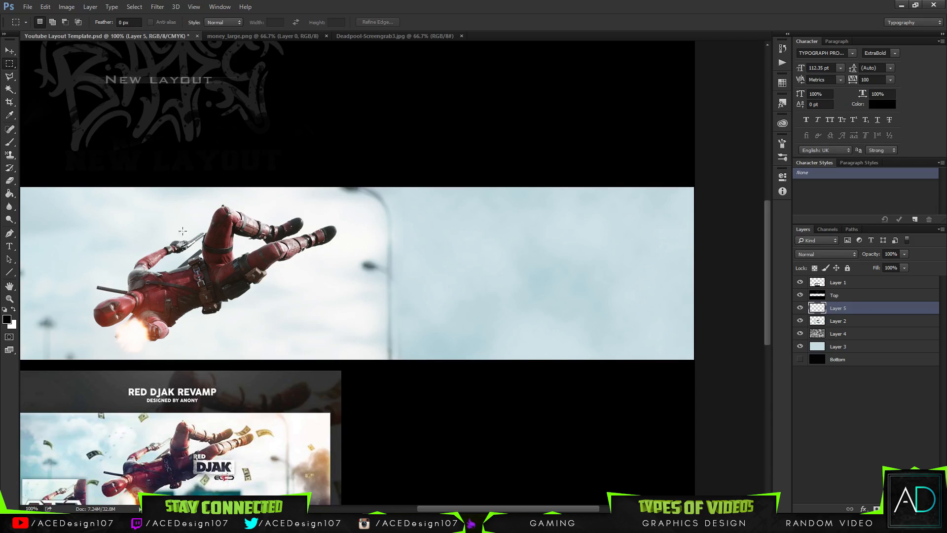
pyautogui.moveTo(383, 175); pyautogui.dragTo(694, 379)
pyautogui.moveTo(388, 165); pyautogui.dragTo(658, 418)
pyautogui.moveTo(550, 508); pyautogui.dragTo(424, 498)
pyautogui.press('g')
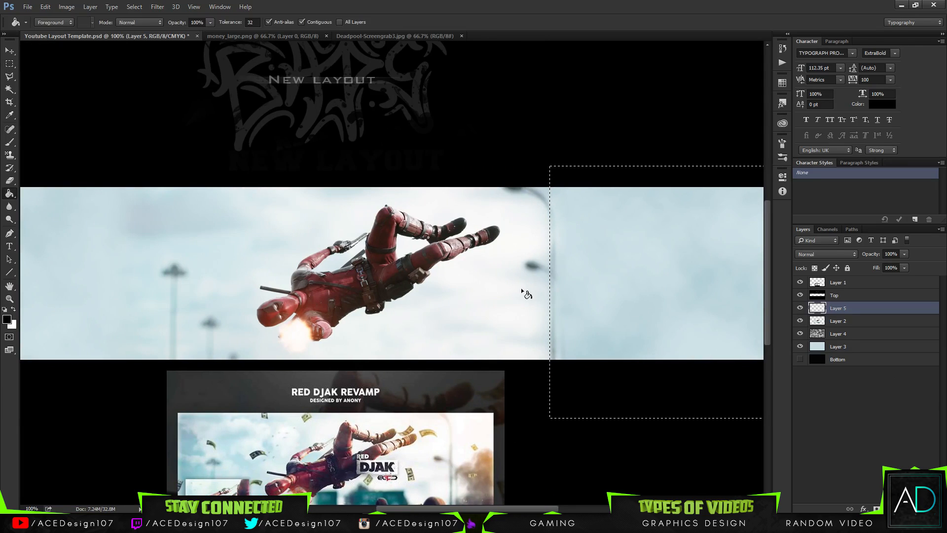
pyautogui.click(13, 310)
pyautogui.click(560, 299)
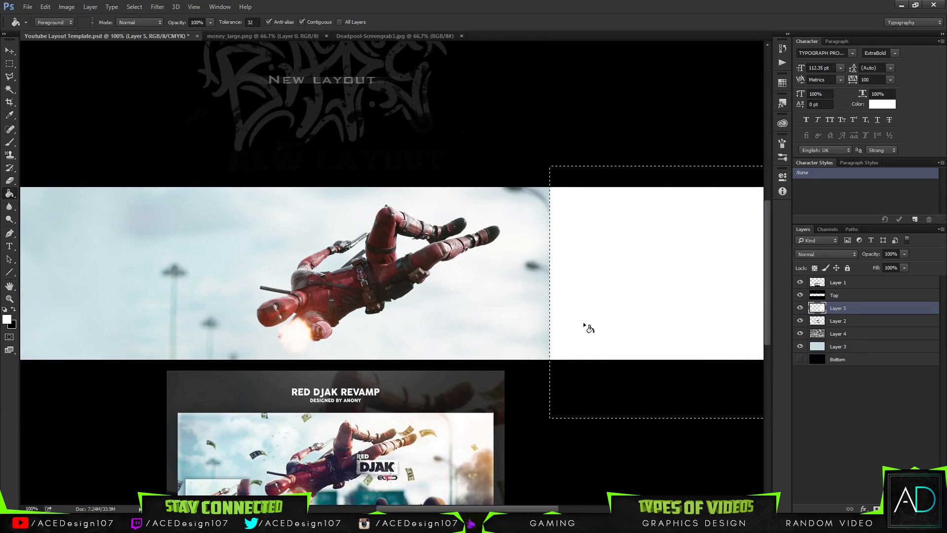
pyautogui.hotkey('ctrl', 'd')
# Soften the white block's left edge beside the lamp post with the soft 179 px eraser.
pyautogui.press('e')
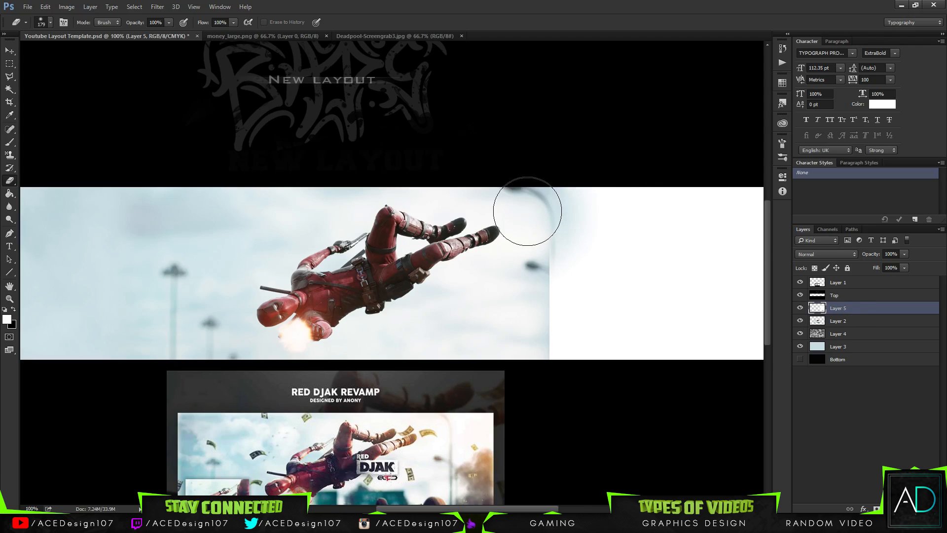
pyautogui.moveTo(522, 201)
pyautogui.mouseDown()
pyautogui.moveTo(512, 205)
pyautogui.moveTo(518, 214)
pyautogui.moveTo(507, 207)
pyautogui.moveTo(518, 249)
pyautogui.moveTo(509, 331)
pyautogui.moveTo(516, 306)
pyautogui.mouseUp()
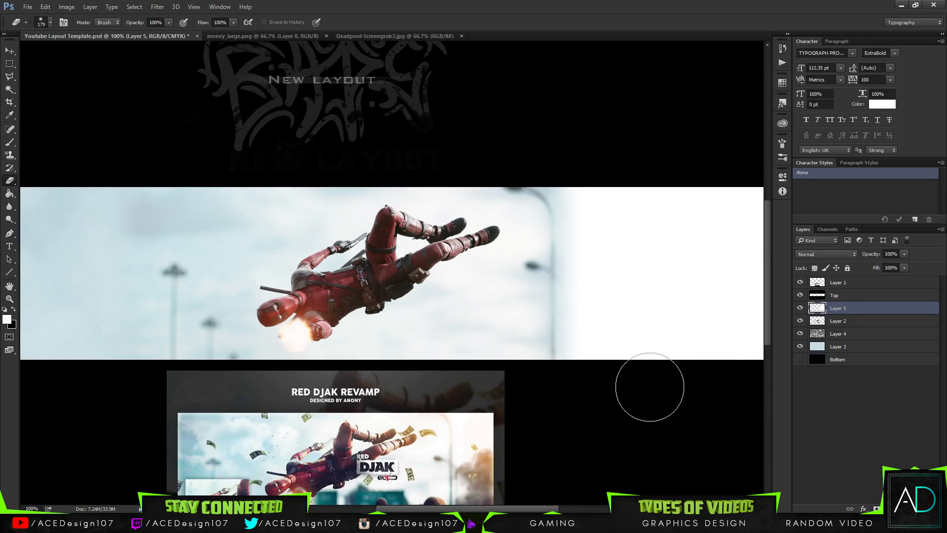
pyautogui.scroll(-2, 649, 391)
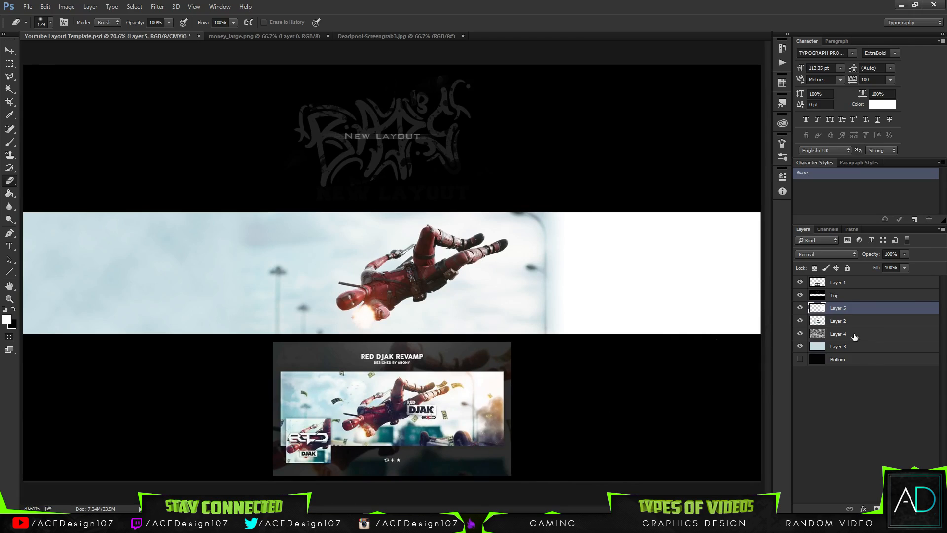
# Lower the white block layer's opacity to 58% and set the foreground color to e3eef1.
pyautogui.moveTo(904, 253); pyautogui.dragTo(892, 266)
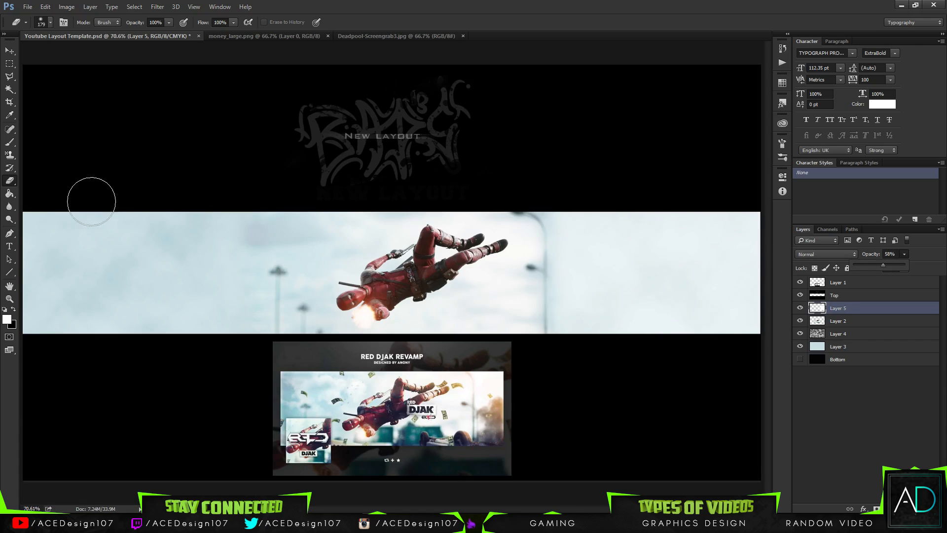
pyautogui.click(7, 320)
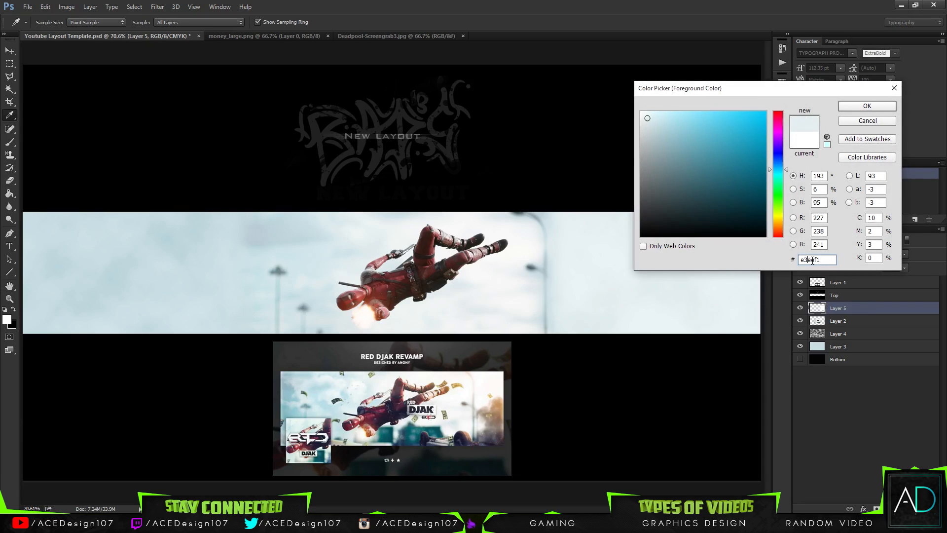
pyautogui.click(862, 107)
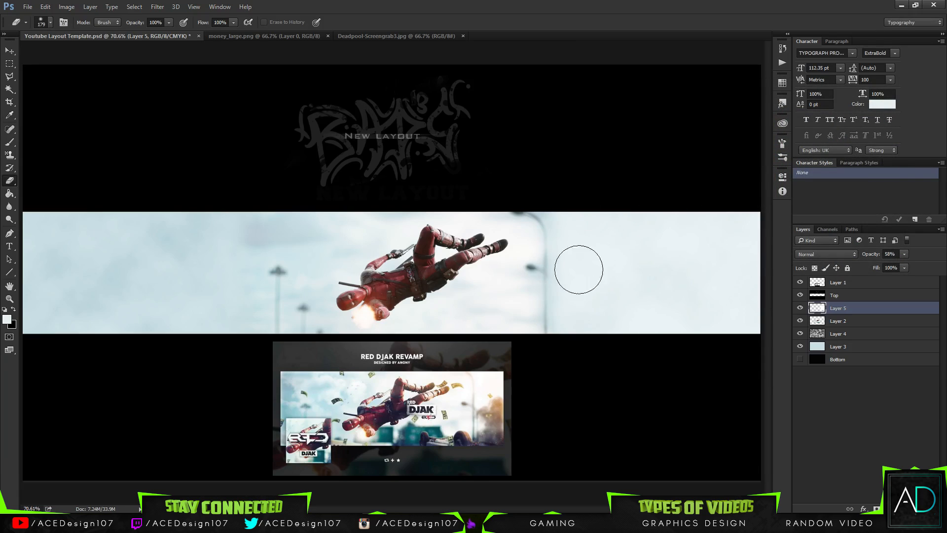
pyautogui.click(4, 48)
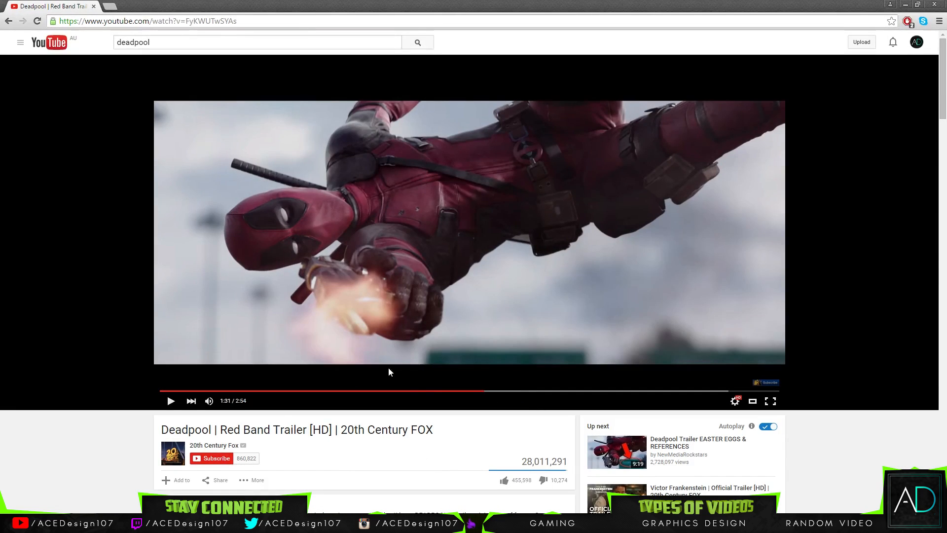
# Rewind the Deadpool trailer in the browser to its start, view the My Channel page on YouTube, and return to Photoshop.
pyautogui.moveTo(471, 392); pyautogui.dragTo(99, 383)
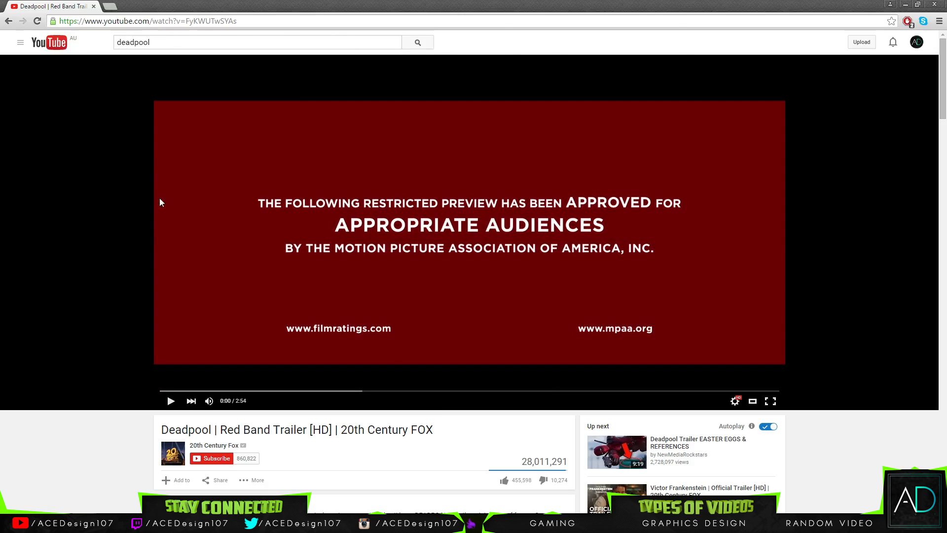
pyautogui.click(19, 44)
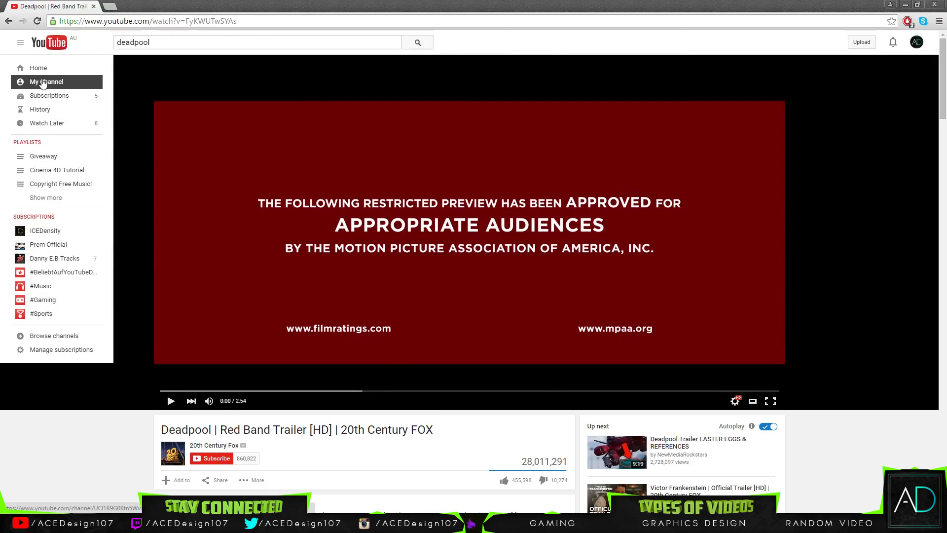
pyautogui.click(43, 82)
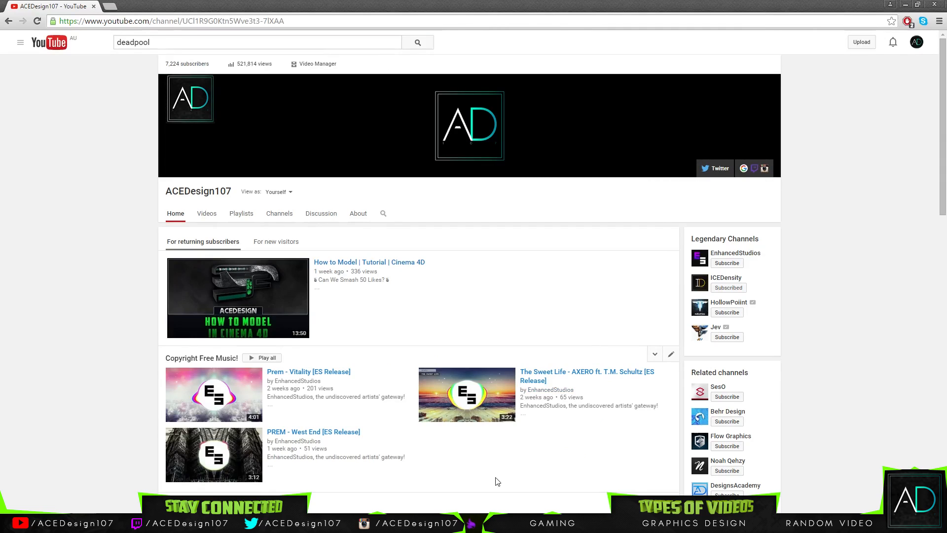
pyautogui.hotkey('alt', 'Tab')
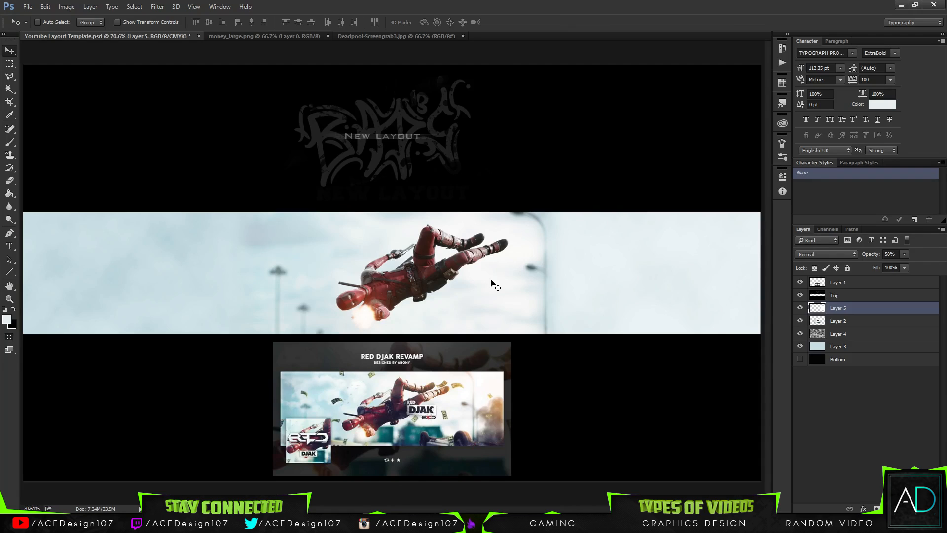
# Copy the dollar bills from money_large.png into the Youtube Layout Template banner as a new layer above the white block layer.
pyautogui.press('ctrl')
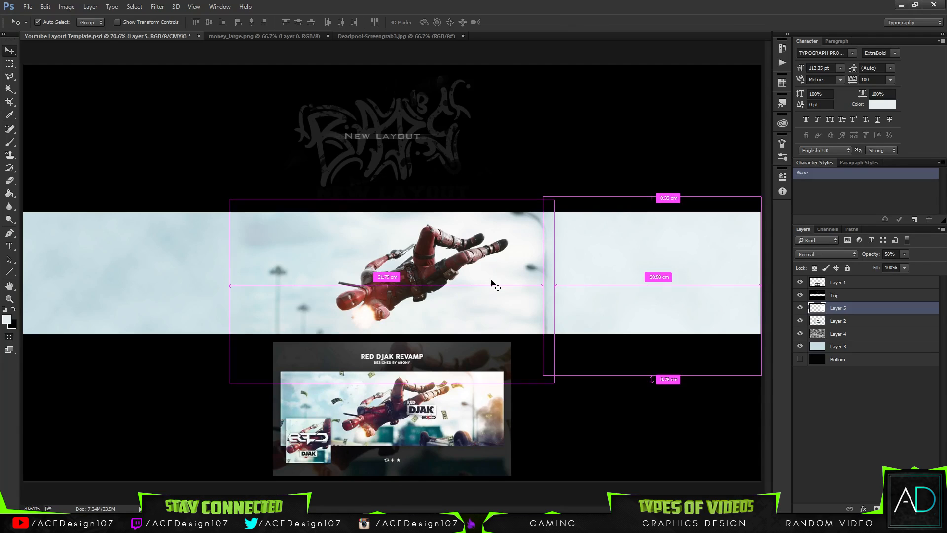
pyautogui.hotkey('ctrl', '+')
pyautogui.scroll(-1, 413, 351)
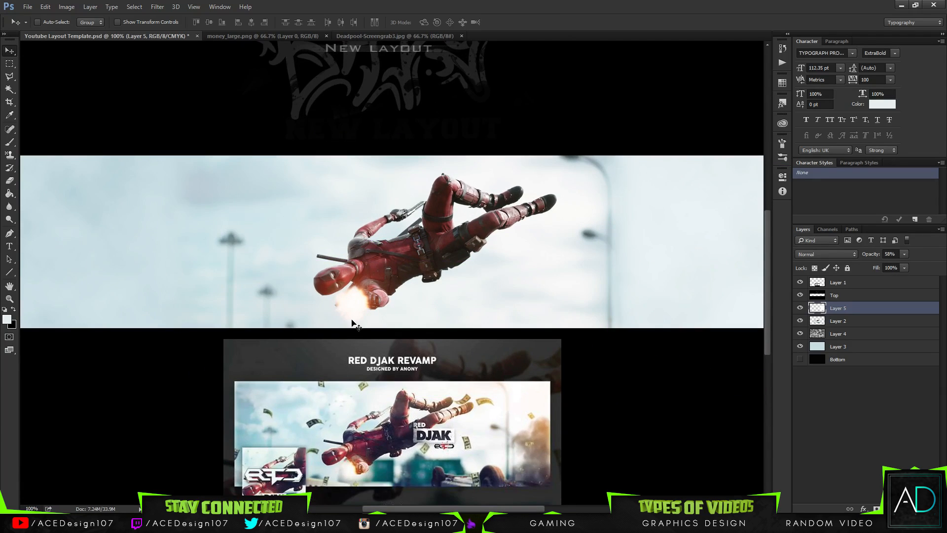
pyautogui.click(274, 37)
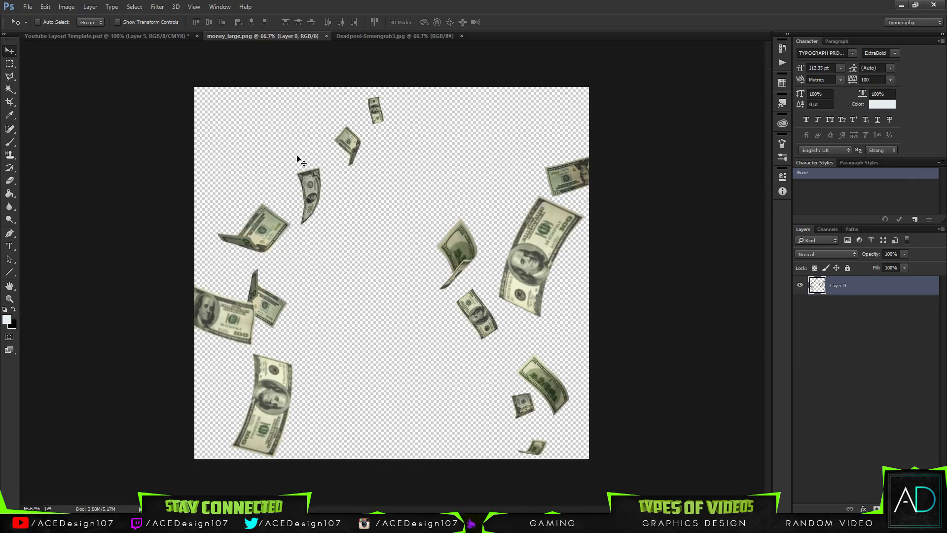
pyautogui.moveTo(303, 216); pyautogui.dragTo(294, 179)
pyautogui.moveTo(416, 239); pyautogui.dragTo(414, 163)
pyautogui.moveTo(422, 293); pyautogui.dragTo(400, 167)
# Scale the money layer to about 29% and position it between the left lamp post and Deadpool's head.
pyautogui.hotkey('ctrl', 't')
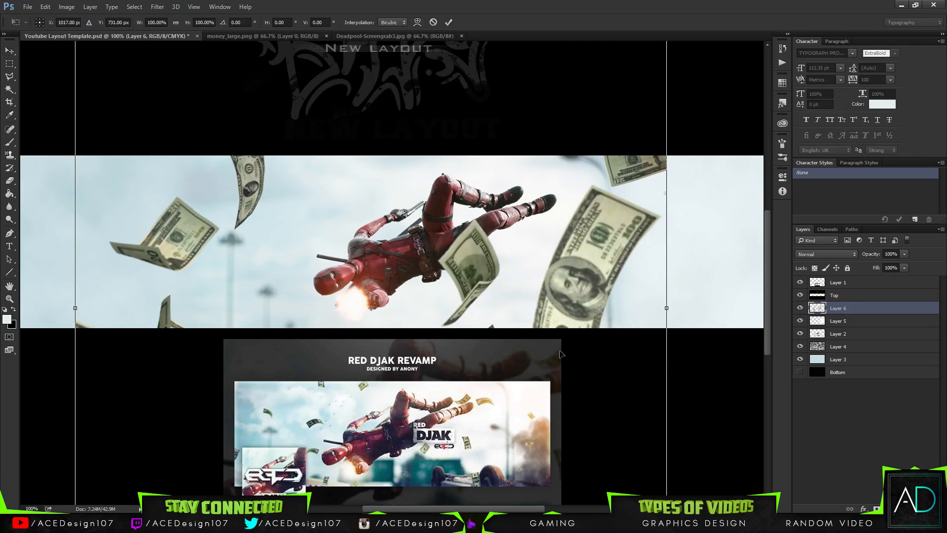
pyautogui.hotkey('ctrl', '-')
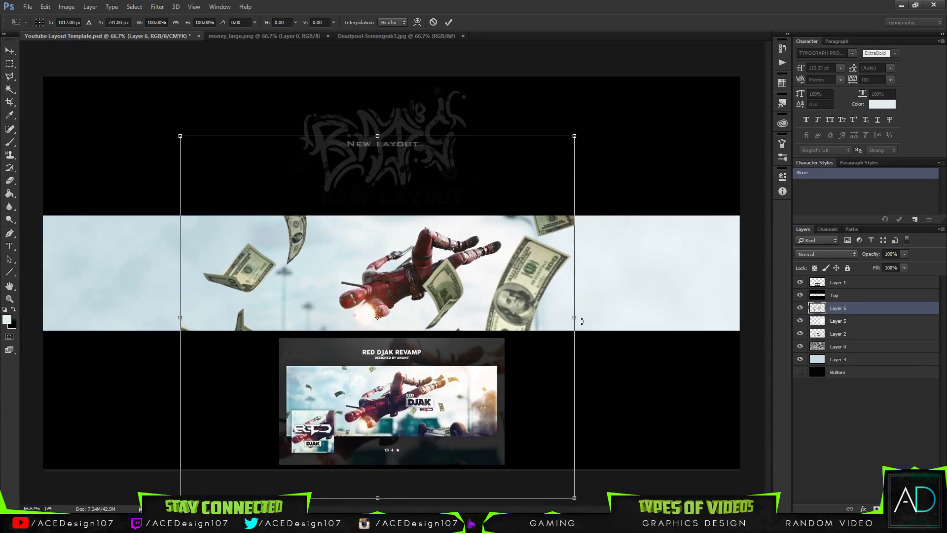
pyautogui.moveTo(568, 145); pyautogui.dragTo(393, 304)
pyautogui.moveTo(343, 334); pyautogui.dragTo(415, 264)
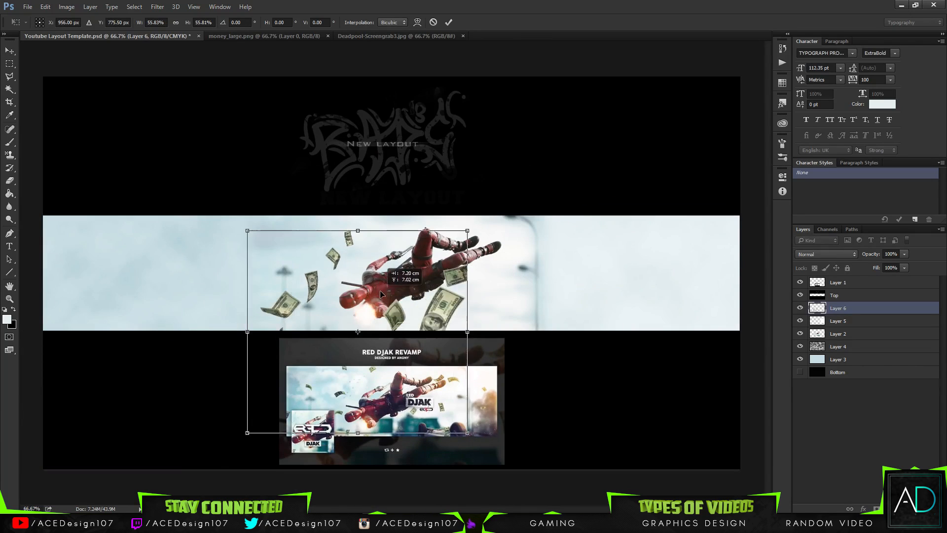
pyautogui.moveTo(469, 428); pyautogui.dragTo(358, 376)
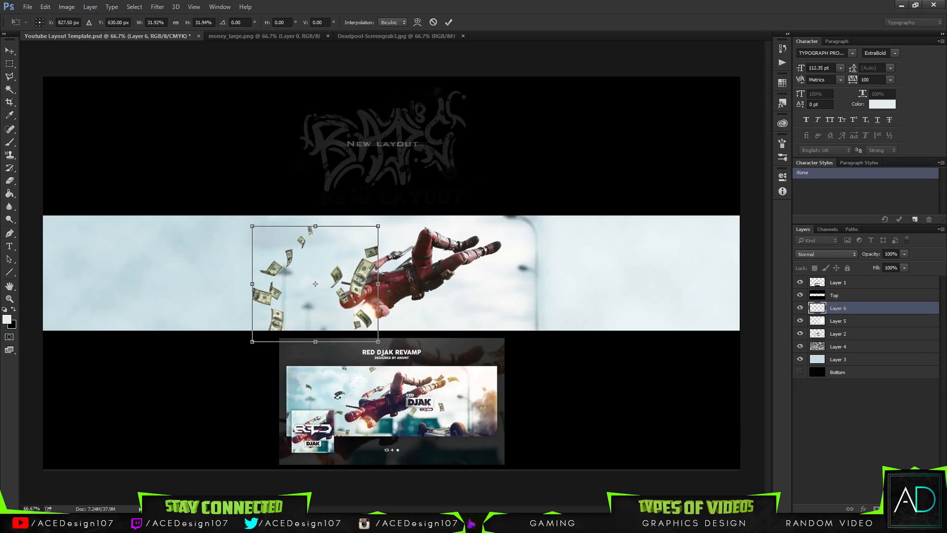
pyautogui.moveTo(377, 342); pyautogui.dragTo(367, 331)
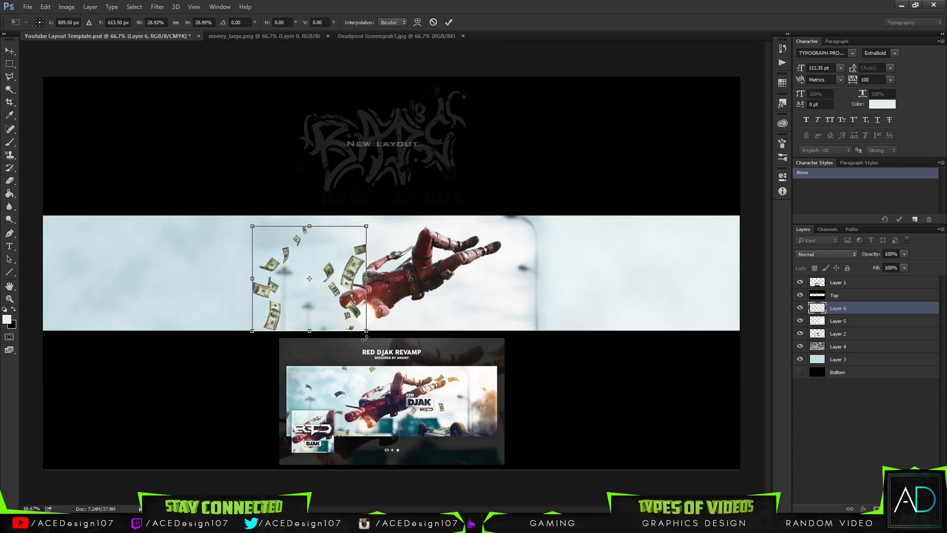
pyautogui.press('Return')
# Erase the cluster of bills around the left lamp post, cleaning up the remnants with a hard round eraser.
pyautogui.scroll(1, 367, 342)
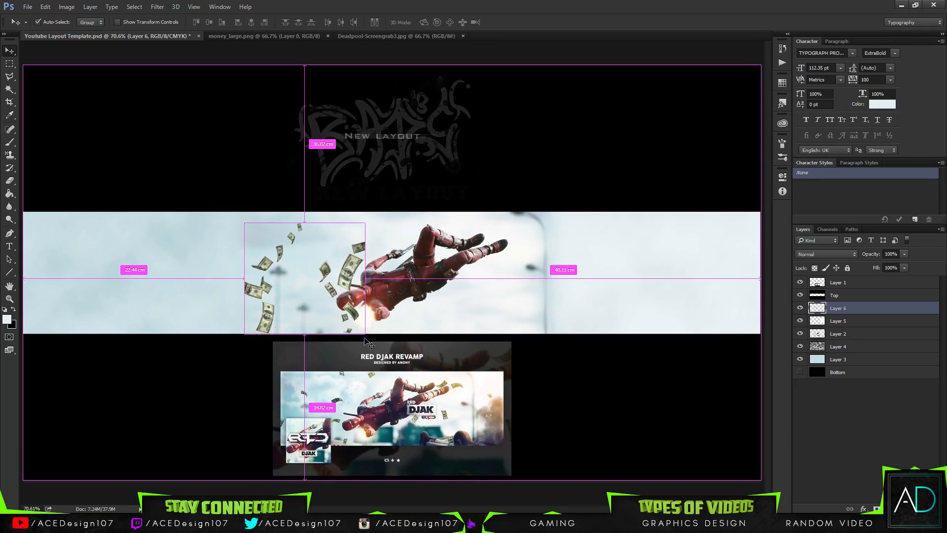
pyautogui.scroll(3, 369, 343)
pyautogui.press('e')
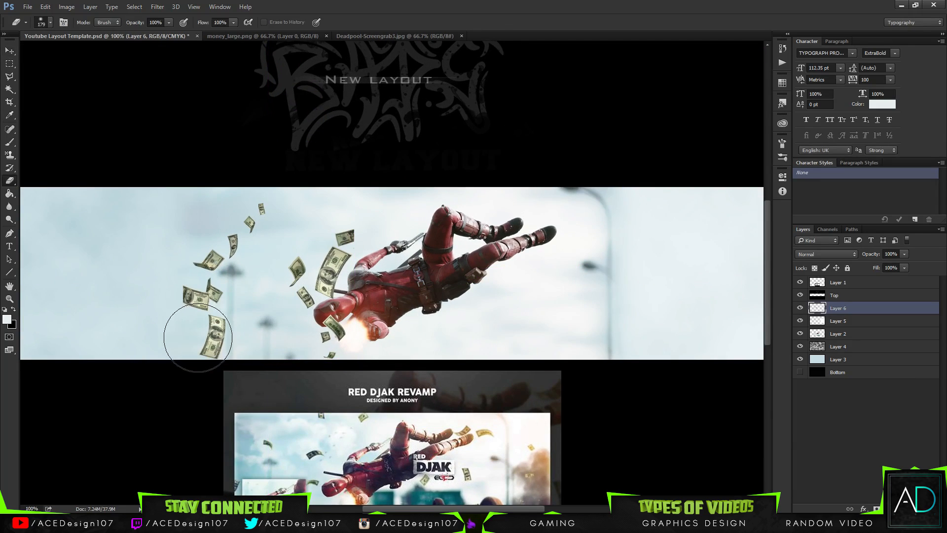
pyautogui.moveTo(239, 334)
pyautogui.mouseDown()
pyautogui.moveTo(218, 362)
pyautogui.moveTo(195, 356)
pyautogui.moveTo(152, 281)
pyautogui.moveTo(166, 323)
pyautogui.moveTo(179, 250)
pyautogui.moveTo(190, 285)
pyautogui.mouseUp()
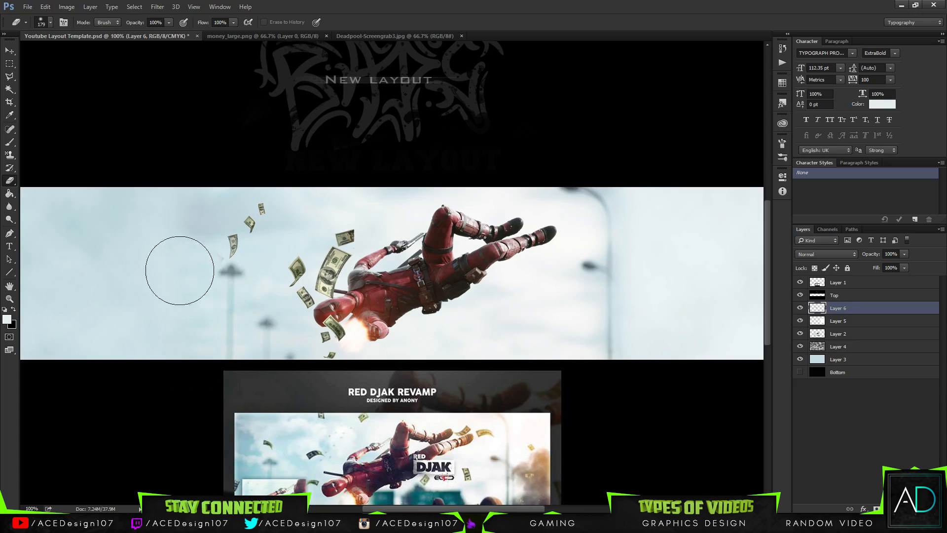
pyautogui.click(49, 22)
pyautogui.click(356, 6)
pyautogui.moveTo(153, 258); pyautogui.dragTo(184, 276)
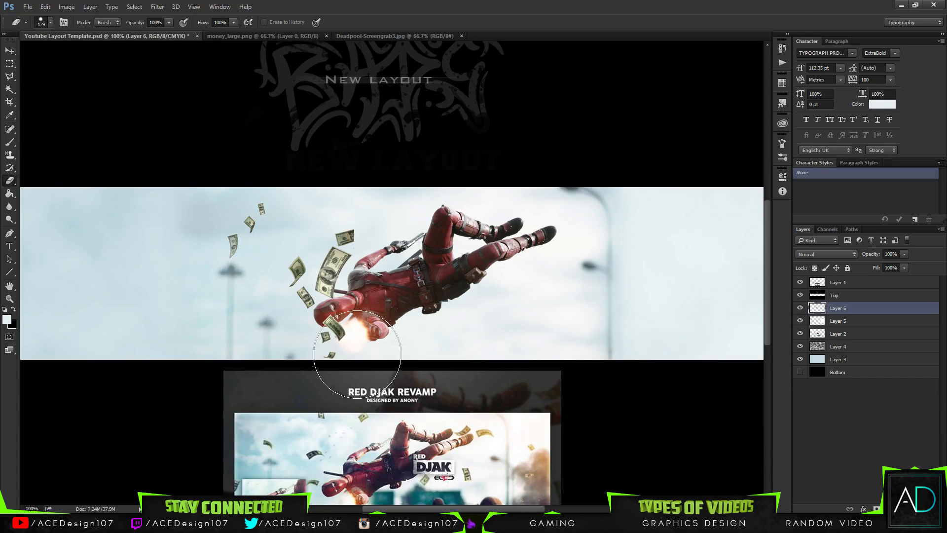
# Erase the large bills overlapping Deadpool's arm and head and the one in front of the muzzle flash.
pyautogui.moveTo(402, 255); pyautogui.dragTo(338, 376)
pyautogui.hotkey('ctrl', 'z')
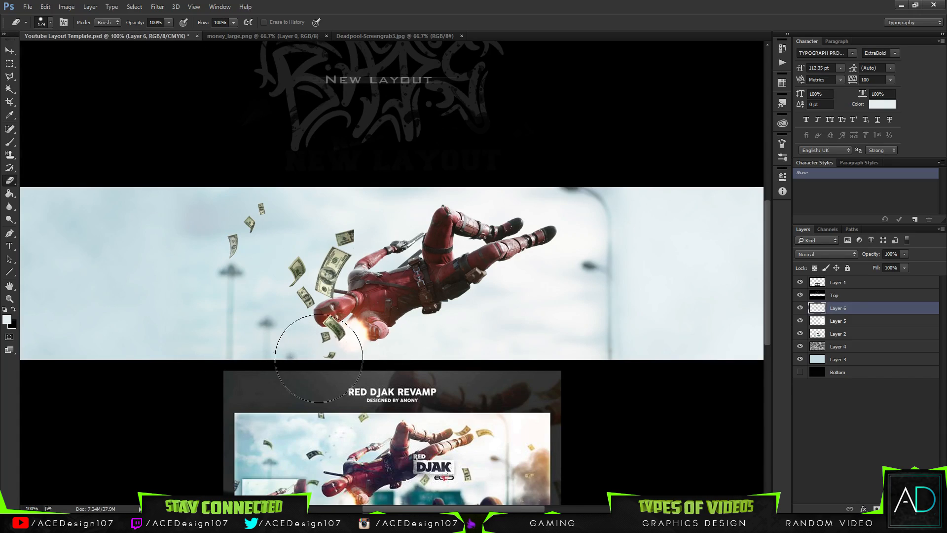
pyautogui.moveTo(344, 231); pyautogui.dragTo(354, 268)
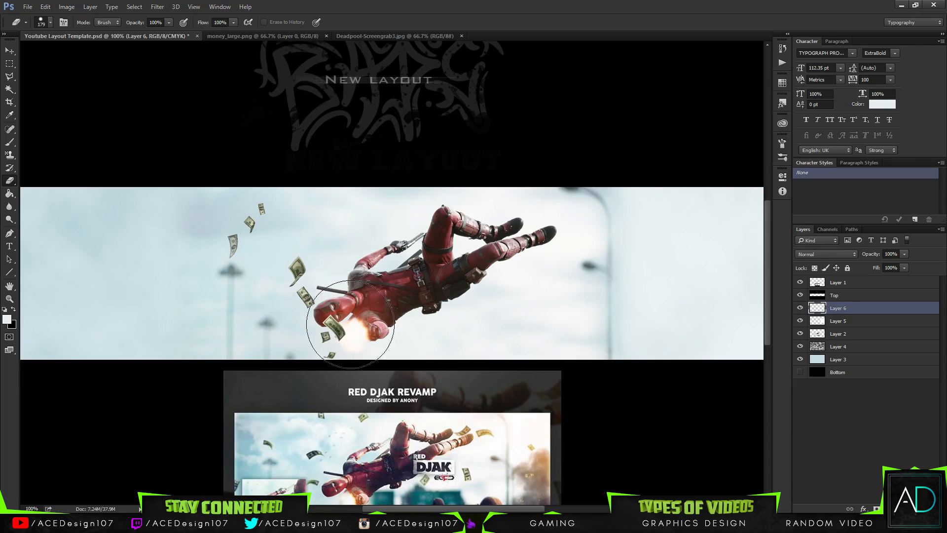
pyautogui.moveTo(367, 304); pyautogui.dragTo(368, 320)
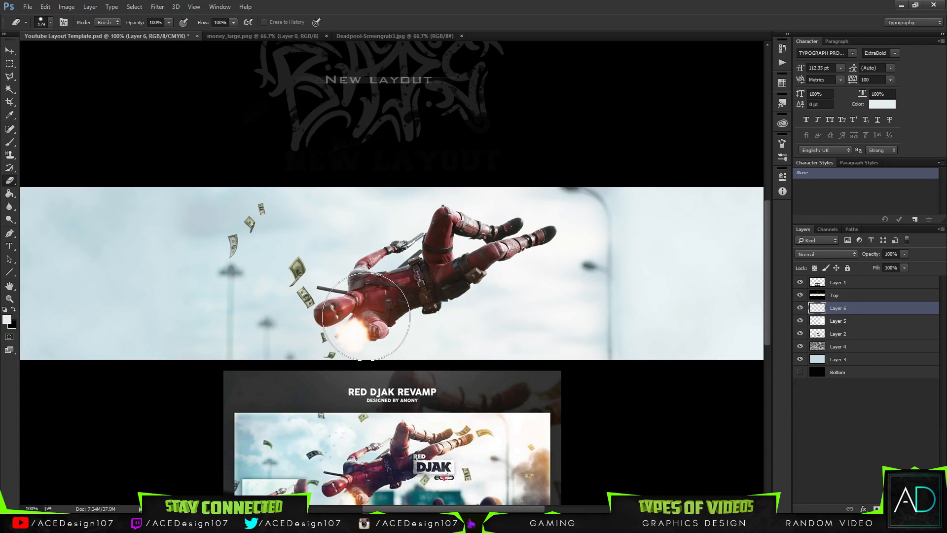
# Reduce the hard eraser to 35 px and erase the topmost small bill and the remnant beside the muzzle flash.
pyautogui.click(47, 25)
pyautogui.moveTo(84, 55); pyautogui.dragTo(78, 55)
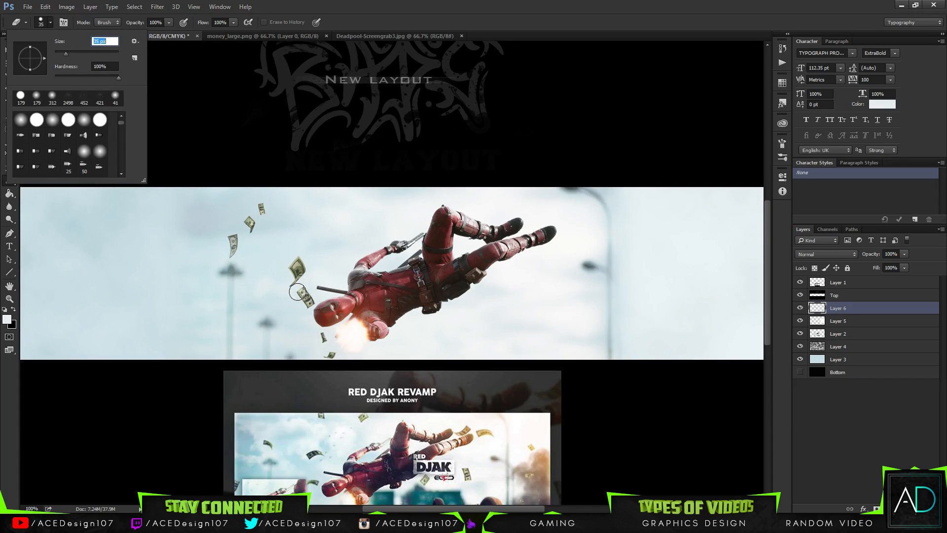
pyautogui.click(313, 336)
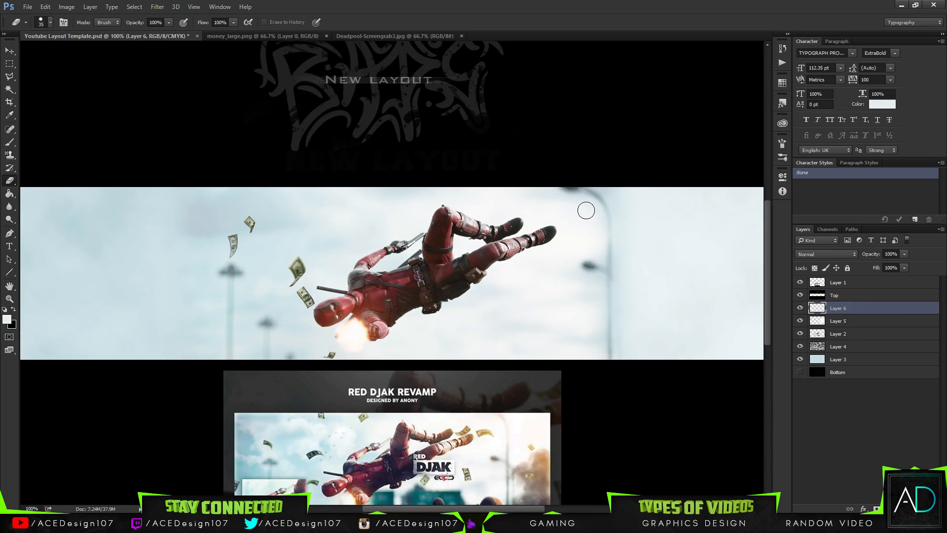
pyautogui.hotkey('ctrl', 'j')
pyautogui.hotkey('ctrl', 'j')
pyautogui.hotkey('ctrl', 'j')
pyautogui.hotkey('ctrl', 'j')
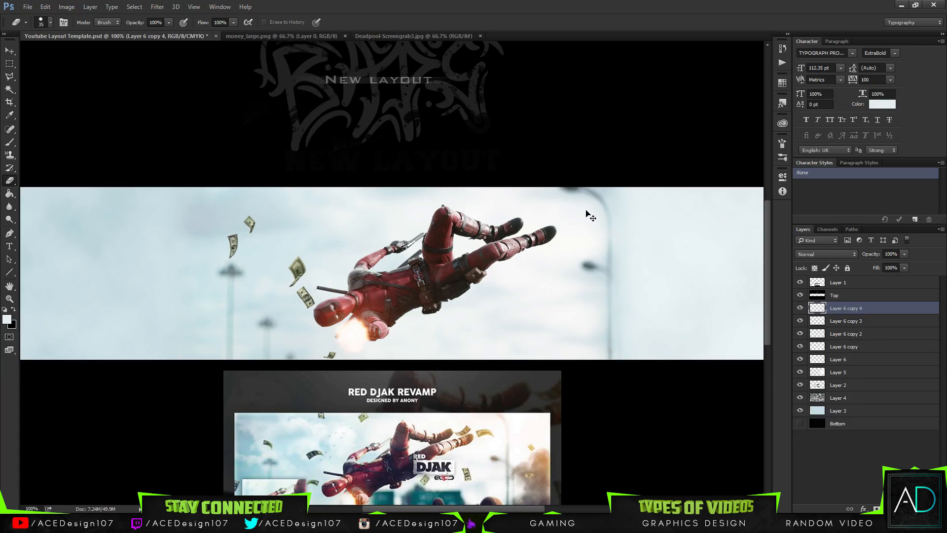
pyautogui.hotkey('ctrl', 'alt', 'z')
pyautogui.hotkey('ctrl', 'alt', 'z')
pyautogui.hotkey('ctrl', 'alt', 'z')
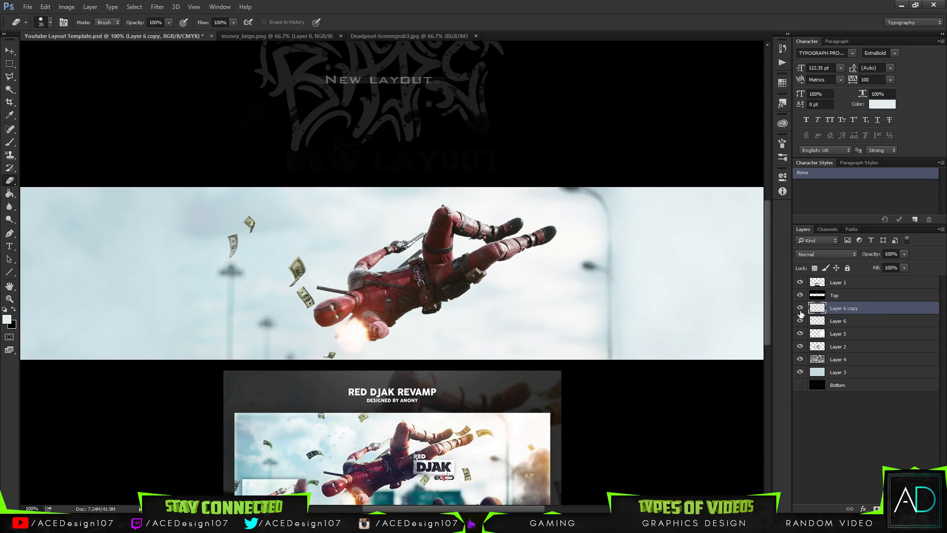
pyautogui.hotkey('ctrl', 'alt', 'z')
pyautogui.click(801, 307)
pyautogui.click(801, 307)
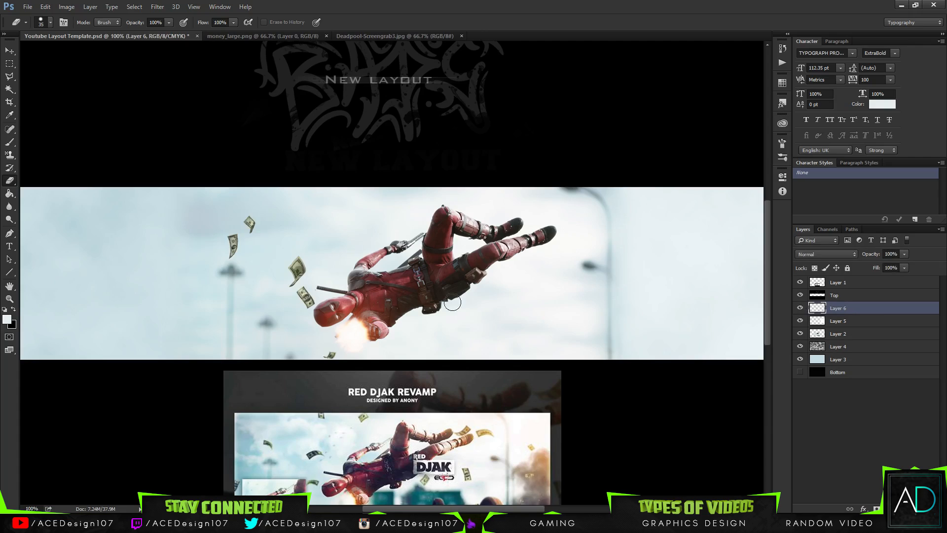
# Erase the small bill next to the tip of Deadpool's sword on the money layer.
pyautogui.moveTo(318, 302); pyautogui.dragTo(304, 295)
pyautogui.press('v')
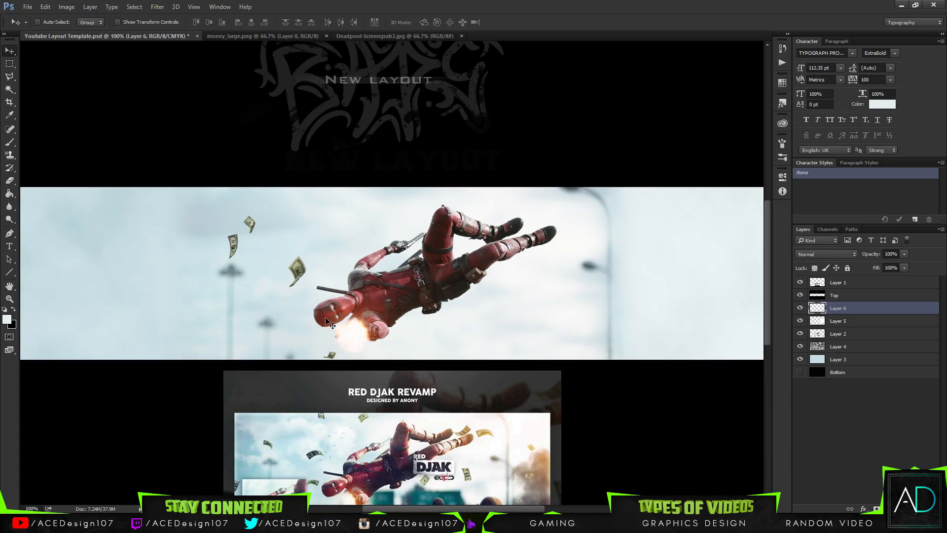
# Rotate the money layer to about -100° and spread its remaining bills around Deadpool's head and raised arm.
pyautogui.moveTo(326, 320)
pyautogui.mouseDown()
pyautogui.moveTo(329, 296)
pyautogui.moveTo(335, 306)
pyautogui.moveTo(319, 304)
pyautogui.mouseUp()
pyautogui.hotkey('ctrl', 't')
pyautogui.moveTo(359, 186); pyautogui.dragTo(196, 196)
pyautogui.moveTo(248, 257); pyautogui.dragTo(266, 248)
pyautogui.moveTo(349, 331); pyautogui.dragTo(343, 323)
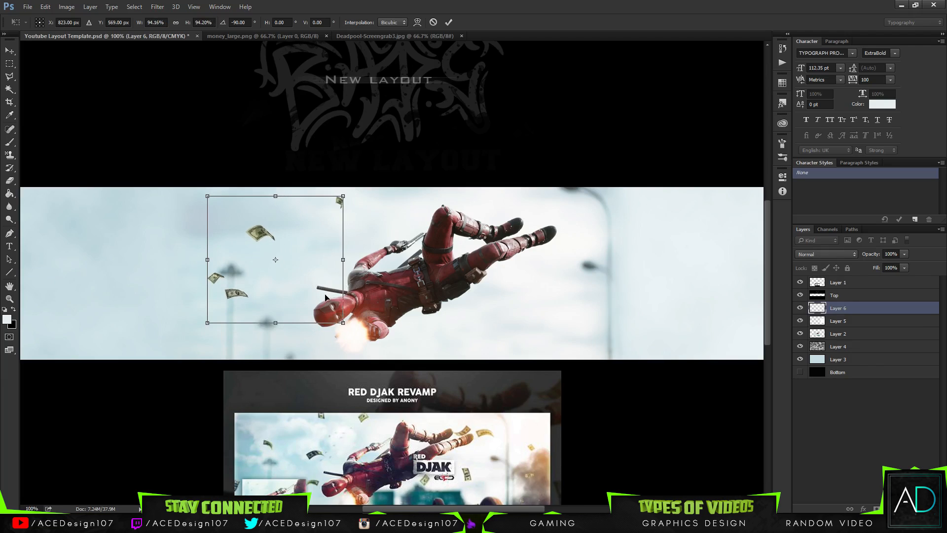
pyautogui.moveTo(357, 175); pyautogui.dragTo(346, 154)
pyautogui.moveTo(275, 224); pyautogui.dragTo(289, 244)
pyautogui.moveTo(338, 217); pyautogui.dragTo(359, 201)
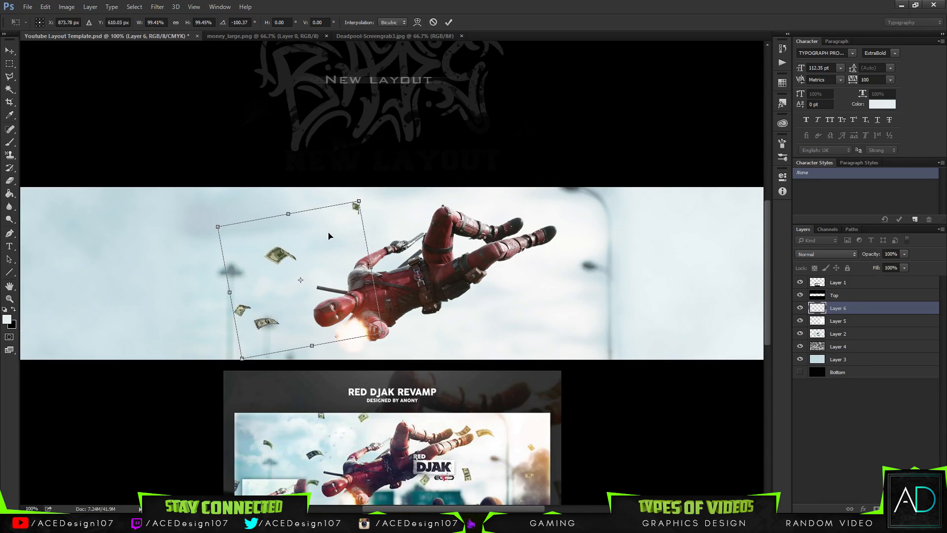
pyautogui.press('Return')
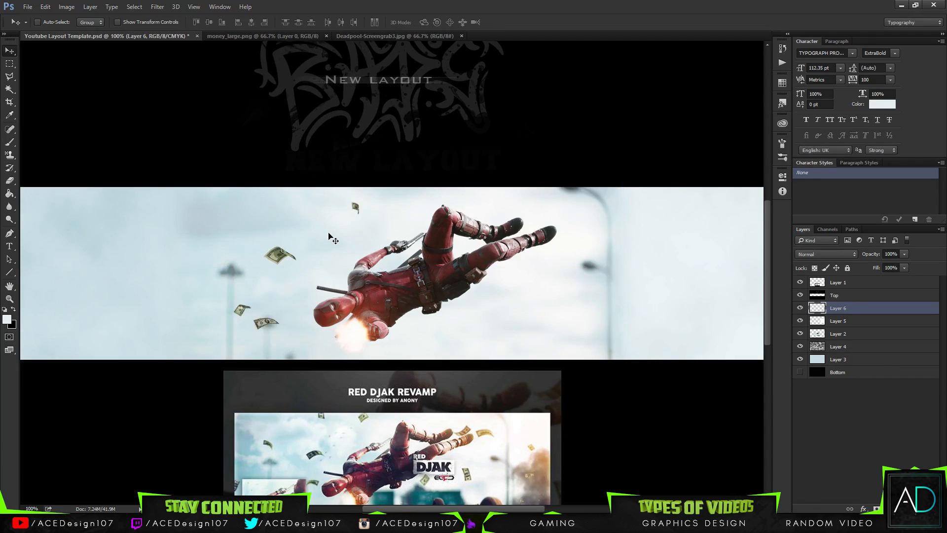
# Duplicate the money layer, rotate the copy 180°, and position its bills around Deadpool's legs.
pyautogui.hotkey('ctrl', 'j')
pyautogui.hotkey('ctrl', 't')
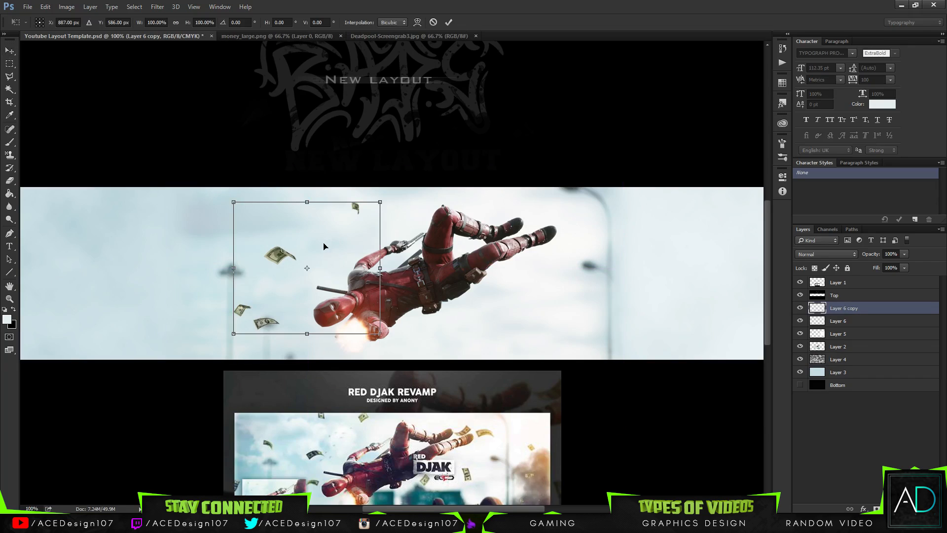
pyautogui.moveTo(329, 253); pyautogui.dragTo(581, 303)
pyautogui.moveTo(567, 193); pyautogui.dragTo(397, 273)
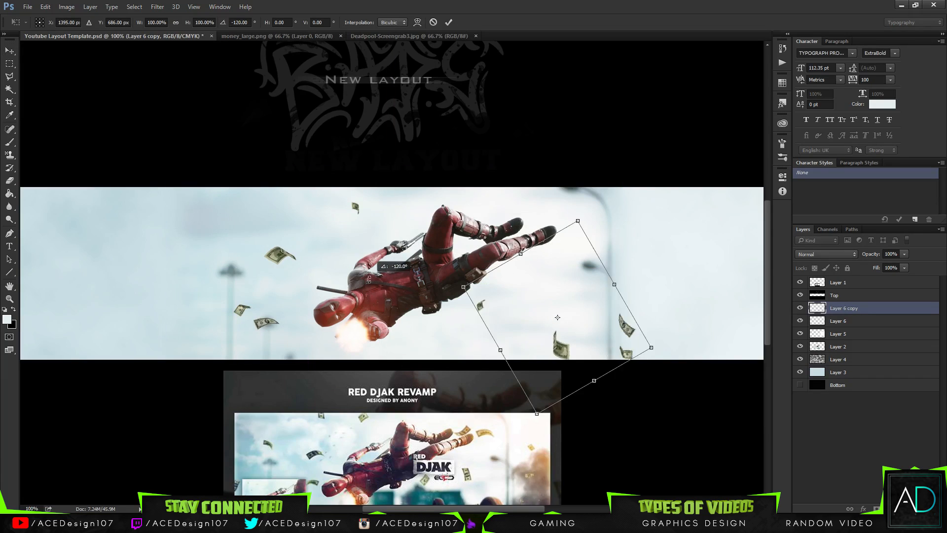
pyautogui.moveTo(610, 358); pyautogui.dragTo(629, 337)
pyautogui.moveTo(695, 323); pyautogui.dragTo(688, 212)
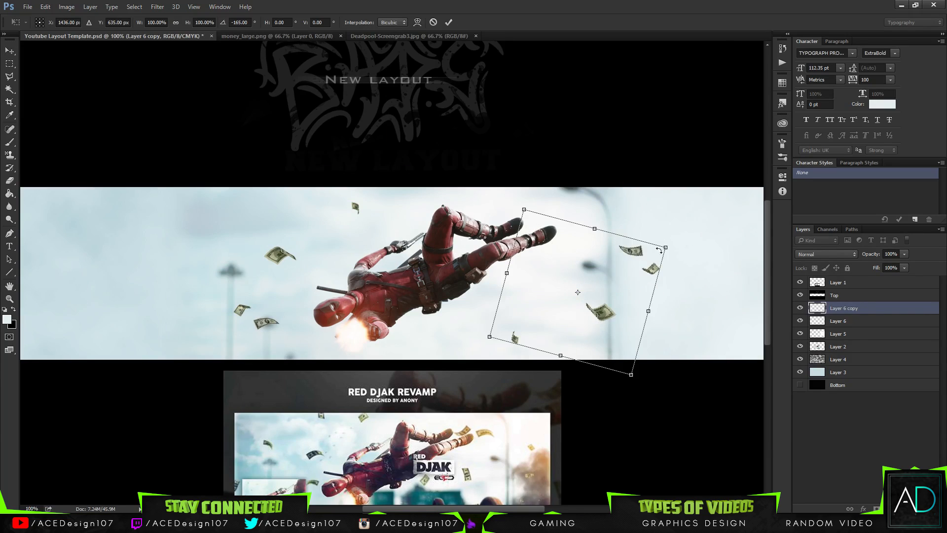
pyautogui.moveTo(620, 297); pyautogui.dragTo(543, 260)
pyautogui.moveTo(615, 195); pyautogui.dragTo(594, 139)
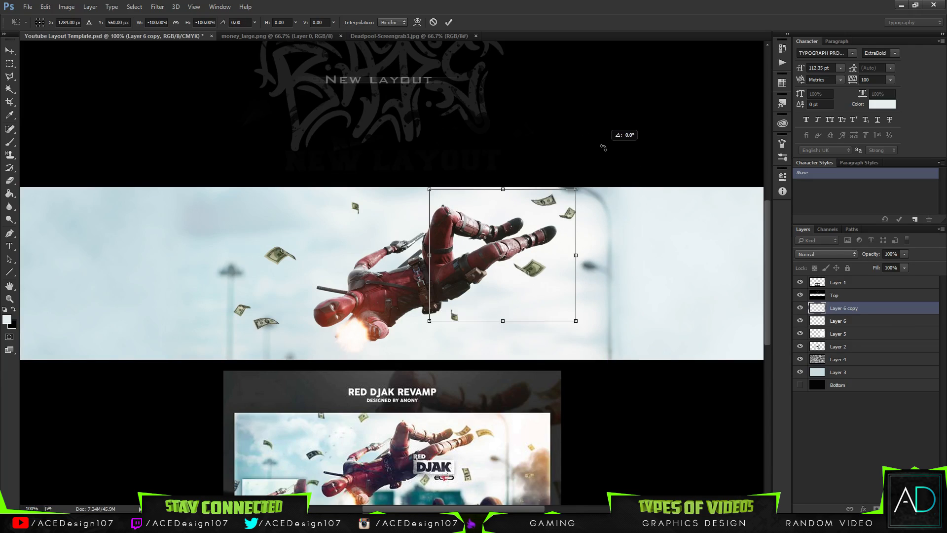
pyautogui.moveTo(543, 214); pyautogui.dragTo(539, 232)
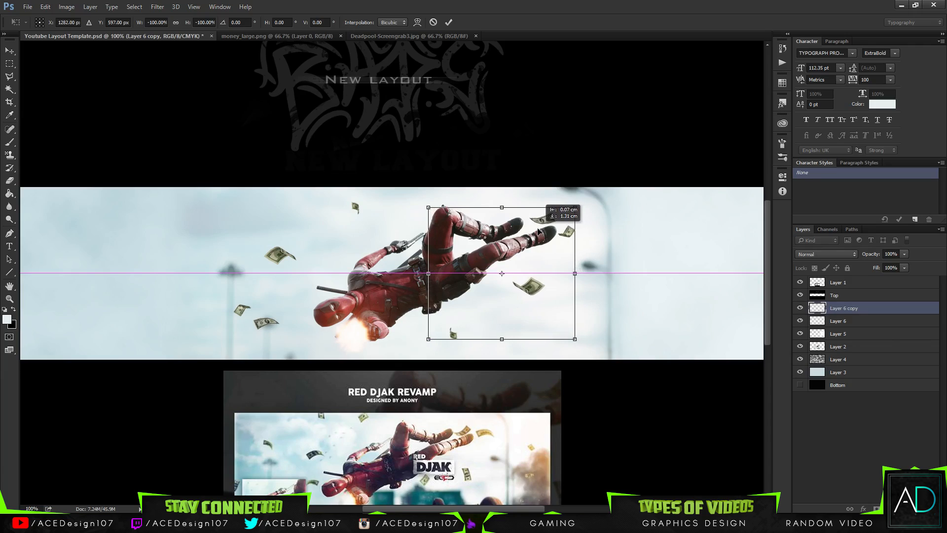
pyautogui.press('Return')
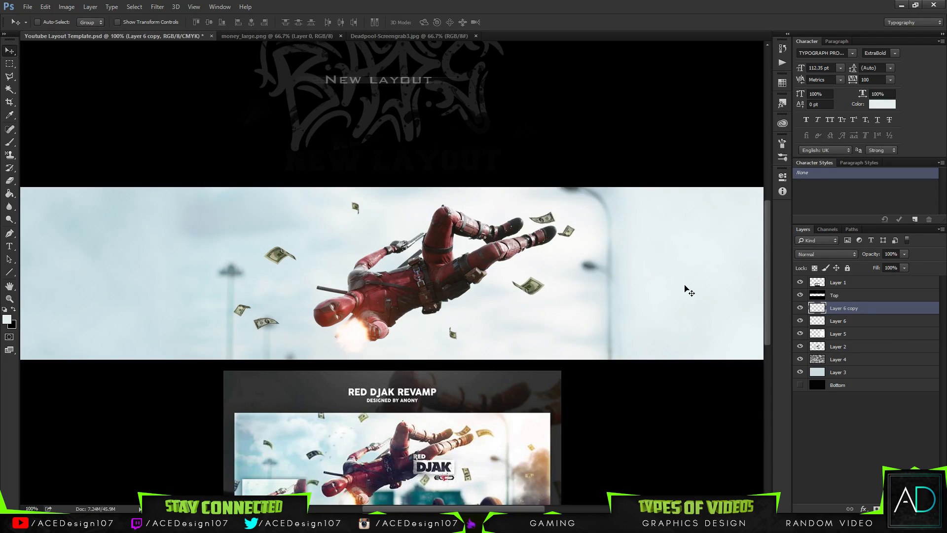
# Duplicate the rotated money layer and offset the copy so two of its bills sit just below Deadpool's torso.
pyautogui.press('e')
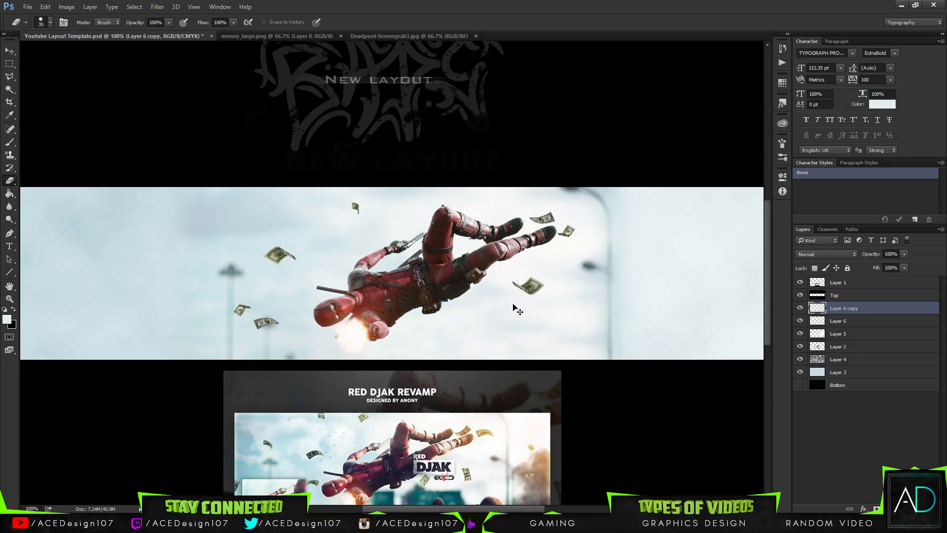
pyautogui.hotkey('ctrl', 'j')
pyautogui.press('v')
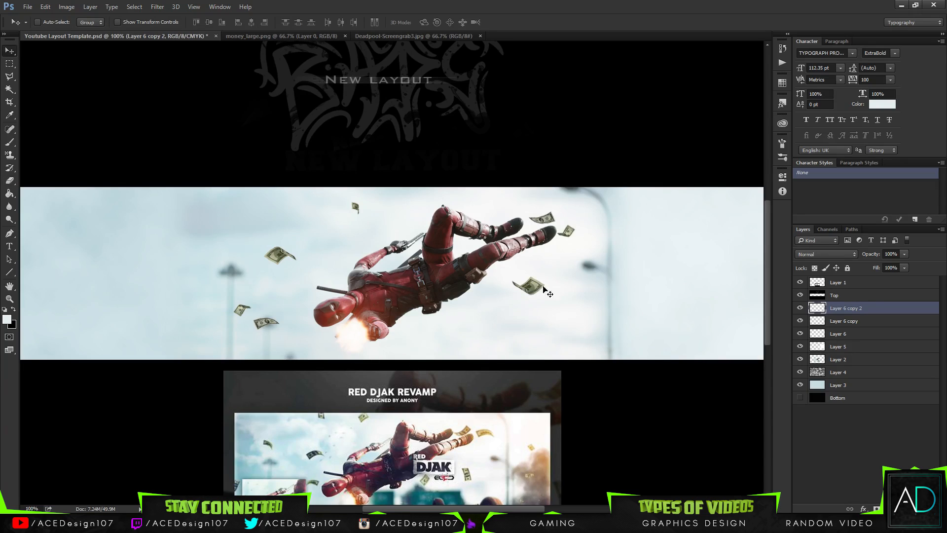
pyautogui.moveTo(543, 287); pyautogui.dragTo(451, 369)
# Duplicate the bills again, turn the copy slightly, and place one bill high in the sky ahead of Deadpool's head.
pyautogui.hotkey('ctrl', 'j')
pyautogui.moveTo(423, 365); pyautogui.dragTo(238, 166)
pyautogui.hotkey('ctrl', 't')
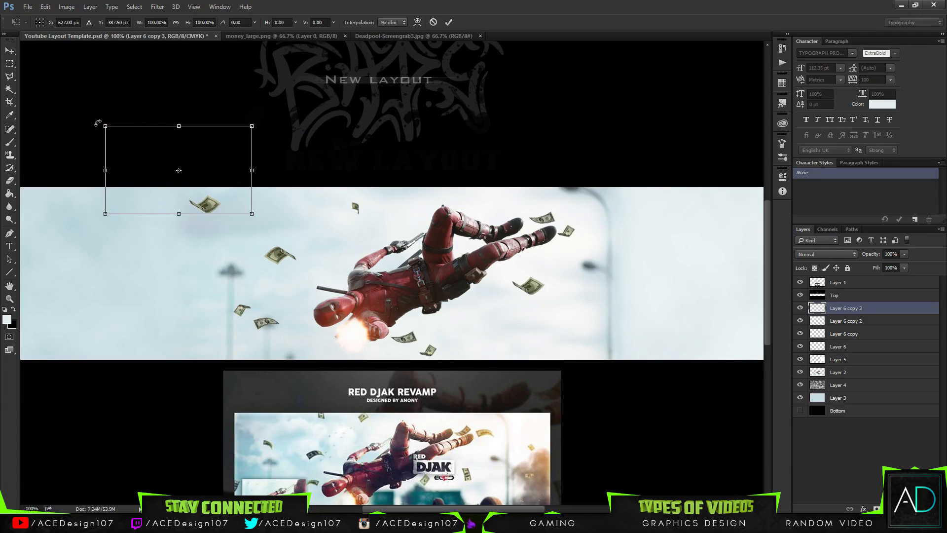
pyautogui.moveTo(106, 128); pyautogui.dragTo(134, 118)
pyautogui.press('Return')
pyautogui.moveTo(223, 191); pyautogui.dragTo(241, 191)
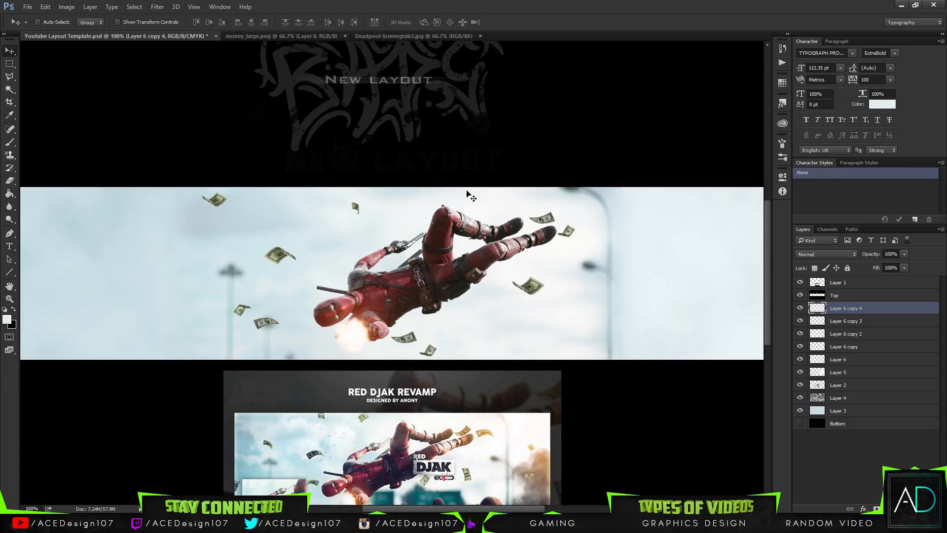
# Place another copy of the bills beyond Deadpool's feet and erase all but its uppermost bill.
pyautogui.moveTo(290, 215)
pyautogui.mouseDown()
pyautogui.moveTo(296, 228)
pyautogui.moveTo(695, 320)
pyautogui.mouseUp()
pyautogui.press('e')
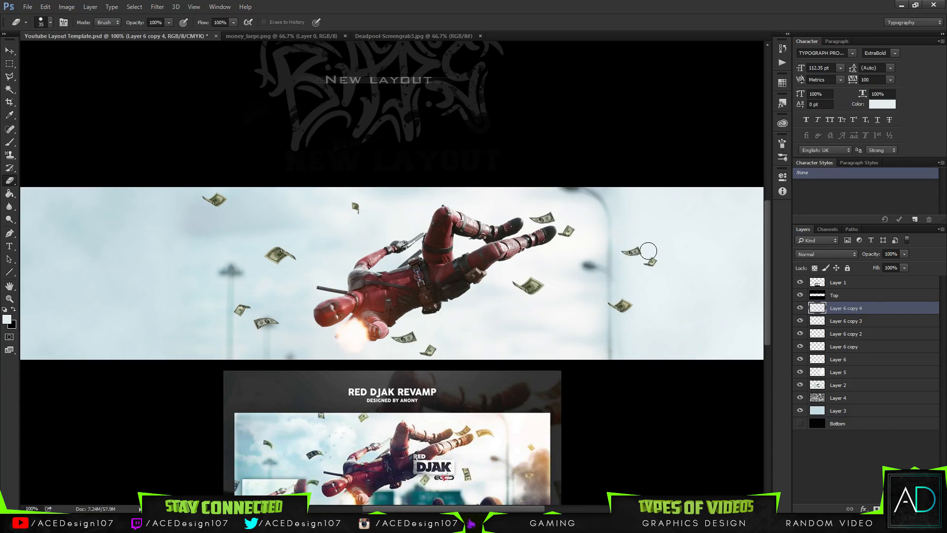
pyautogui.moveTo(643, 280); pyautogui.dragTo(626, 300)
pyautogui.moveTo(663, 258); pyautogui.dragTo(648, 269)
# Try to rotate the single remaining bill to -105° and restore the canvas view angle to 0°.
pyautogui.hotkey('ctrl', 't')
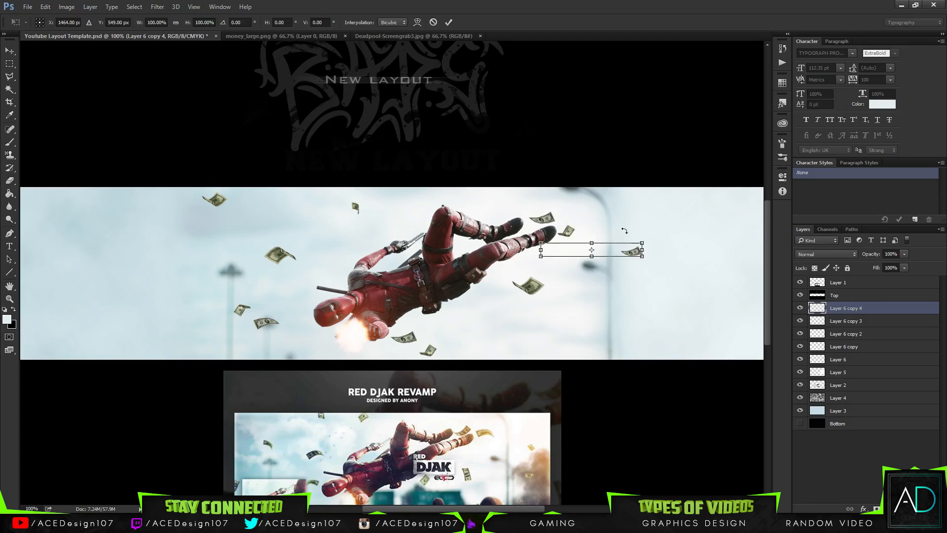
pyautogui.moveTo(537, 231); pyautogui.dragTo(605, 348)
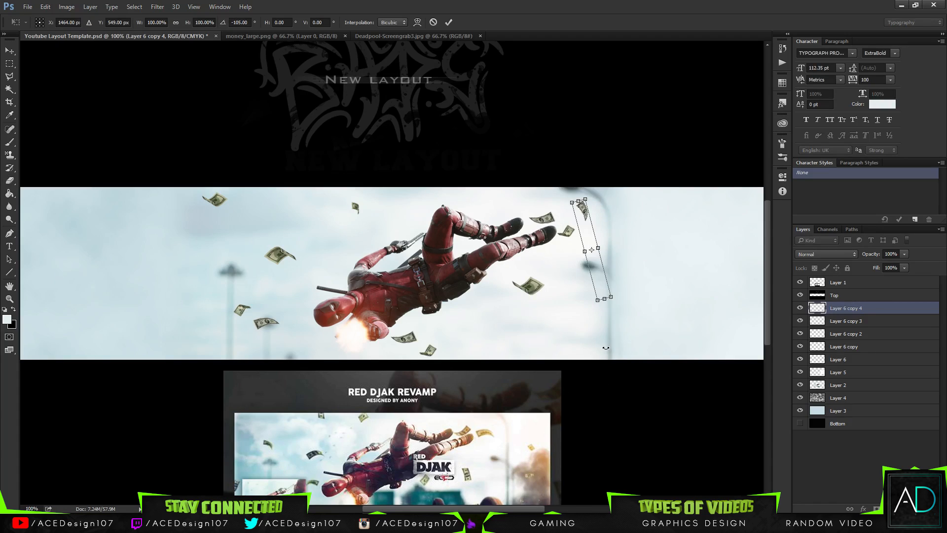
pyautogui.press('Return')
pyautogui.press('e')
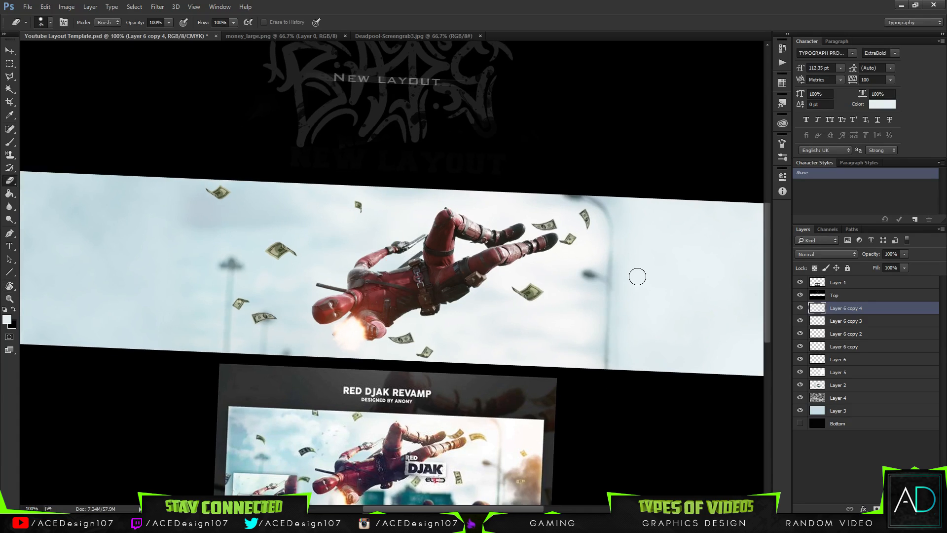
pyautogui.press('v')
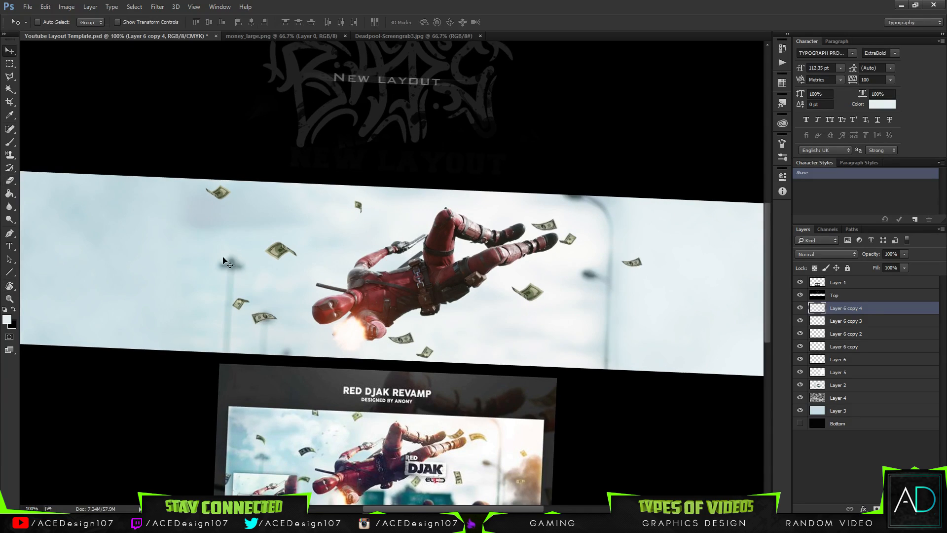
pyautogui.press('r')
pyautogui.moveTo(79, 244); pyautogui.dragTo(88, 253)
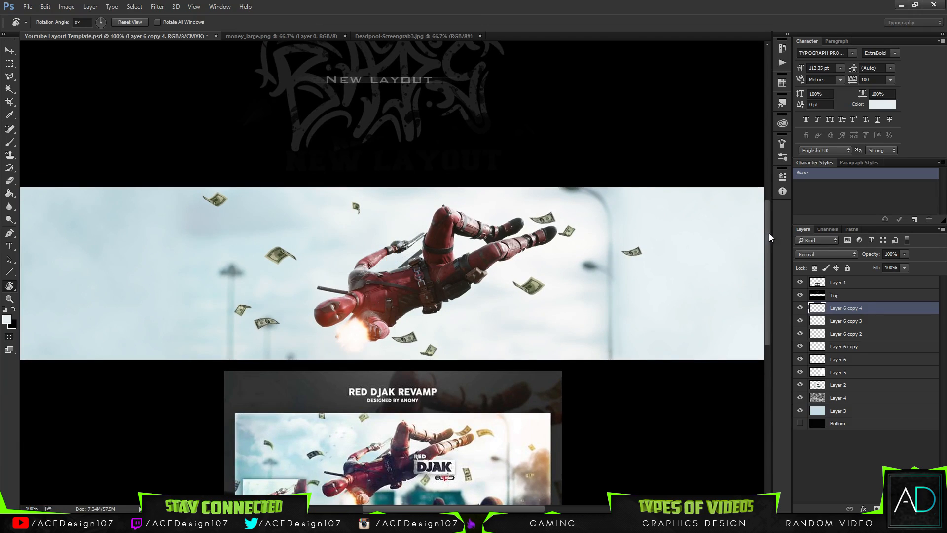
# Rotate the single remaining bill and move it to the banner's lower edge beside the lamp post behind Deadpool's feet.
pyautogui.press('e')
pyautogui.hotkey('ctrl', 't')
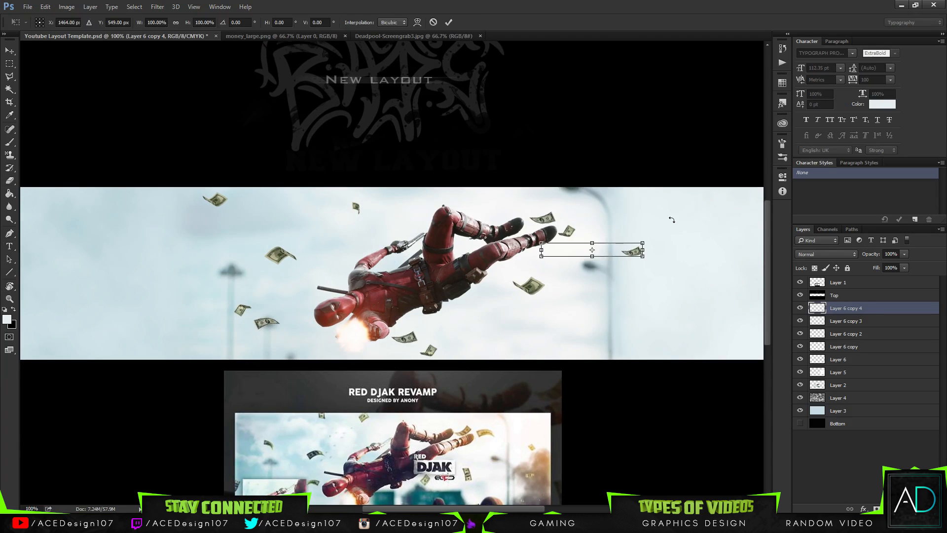
pyautogui.moveTo(661, 225); pyautogui.dragTo(506, 287)
pyautogui.moveTo(643, 248); pyautogui.dragTo(650, 401)
pyautogui.press('Return')
pyautogui.press('t')
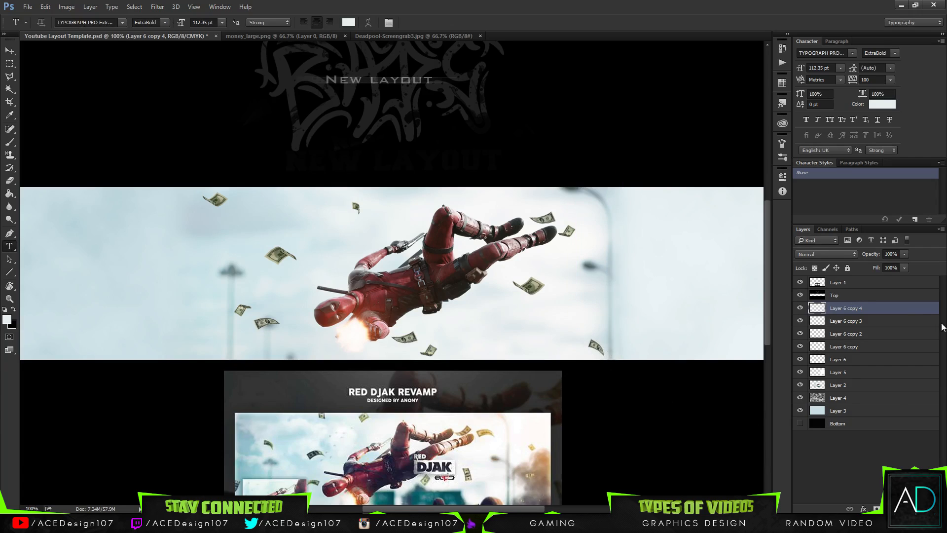
# Merge all the Layer 6 copies down into Layer 6, checking their contents by toggling visibility.
pyautogui.press('Delete')
pyautogui.click(797, 311)
pyautogui.click(797, 310)
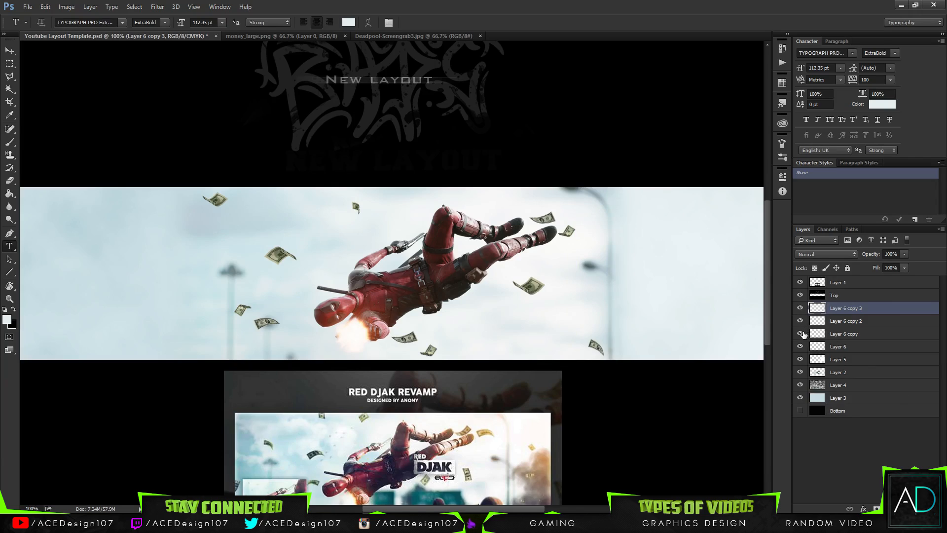
pyautogui.press('Delete')
pyautogui.press('Delete')
pyautogui.click(800, 309)
pyautogui.click(800, 309)
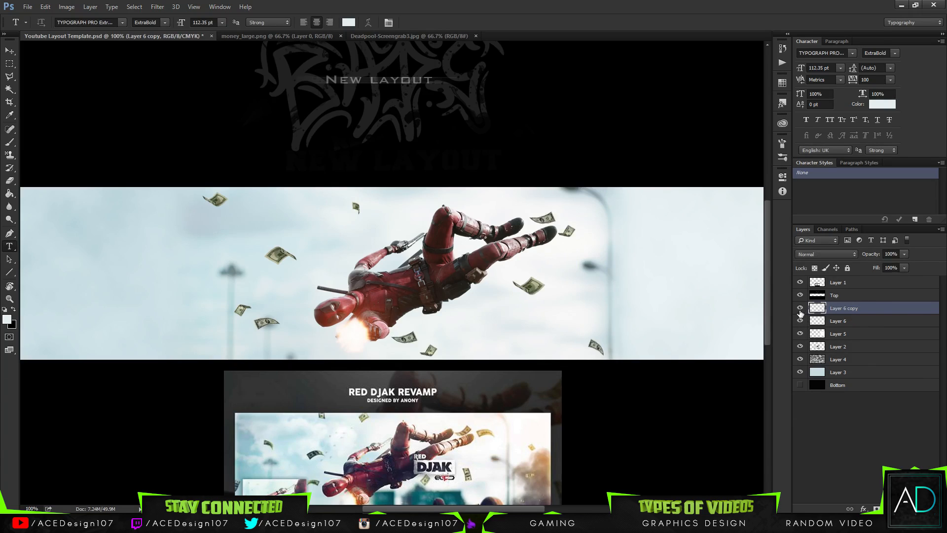
pyautogui.press('Delete')
pyautogui.click(799, 307)
pyautogui.click(800, 308)
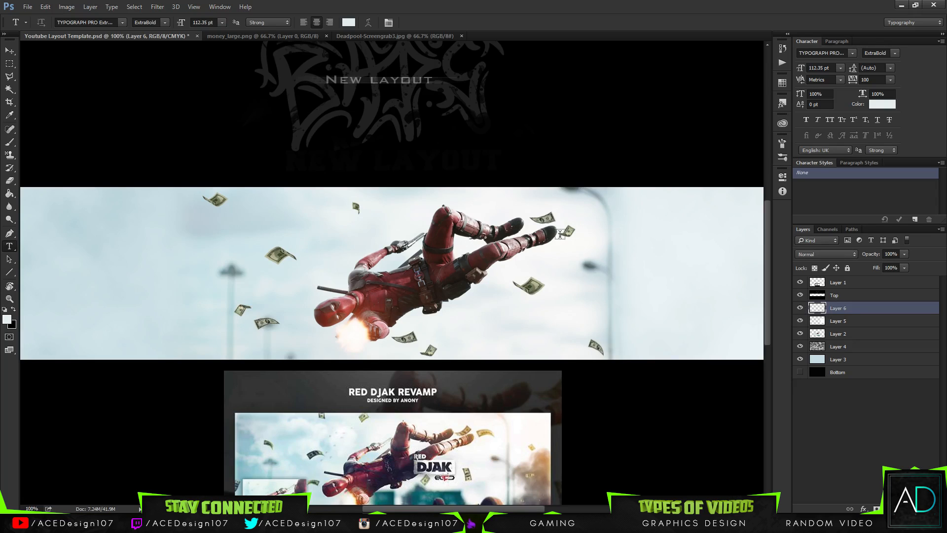
# Duplicate the merged money layer and scale the copy down to about 41%.
pyautogui.hotkey('ctrl', 'j')
pyautogui.hotkey('ctrl', 't')
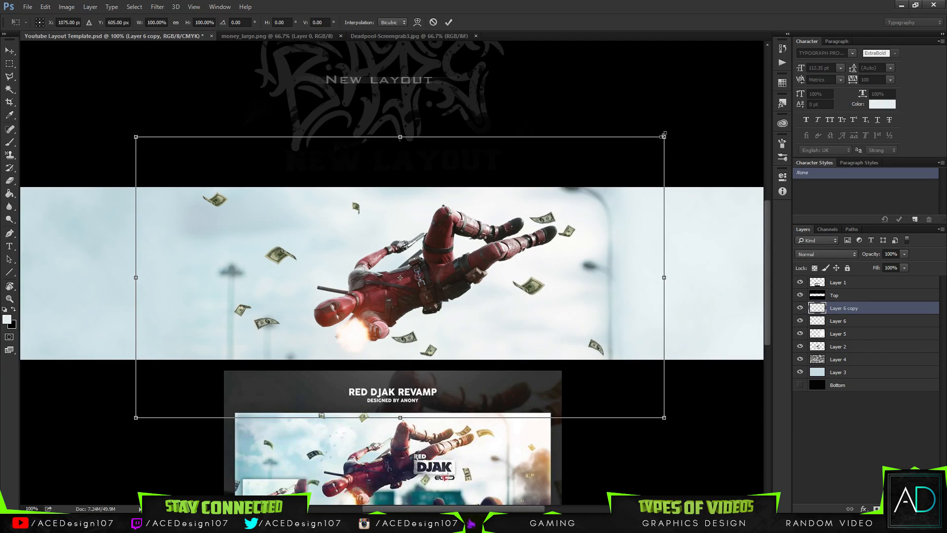
pyautogui.moveTo(663, 136); pyautogui.dragTo(507, 219)
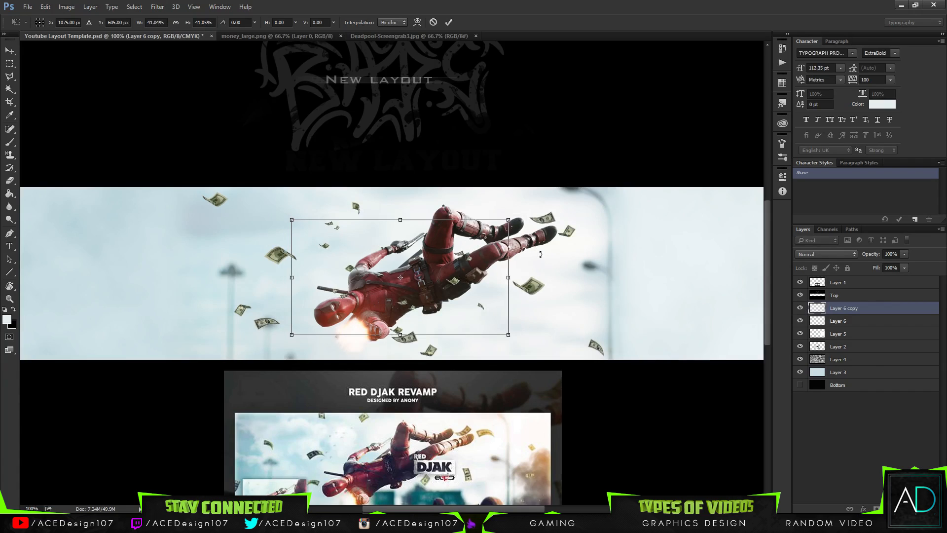
pyautogui.press('Return')
pyautogui.press('t')
# Move the scaled-down money copy in the layer stack to sit between Layer 5 and Layer 2.
pyautogui.moveTo(870, 312); pyautogui.dragTo(862, 349)
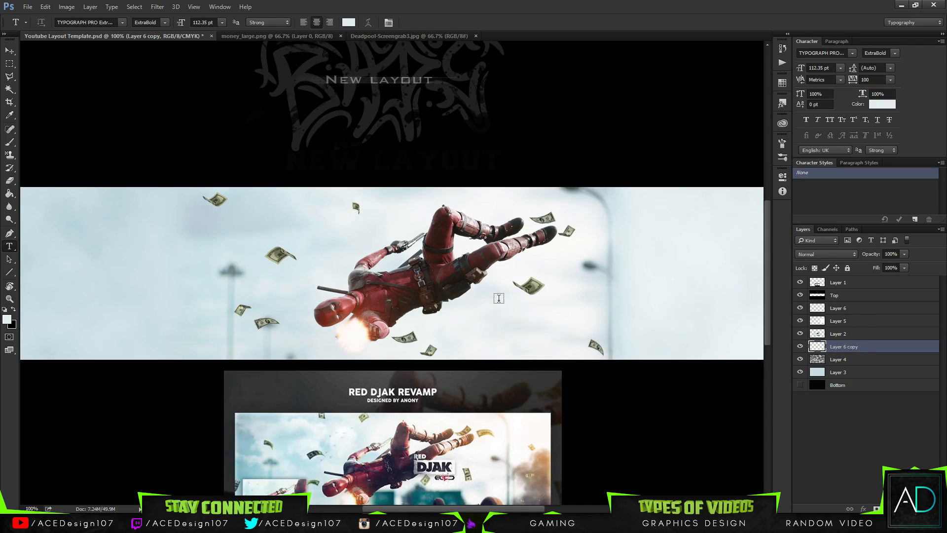
pyautogui.press('v')
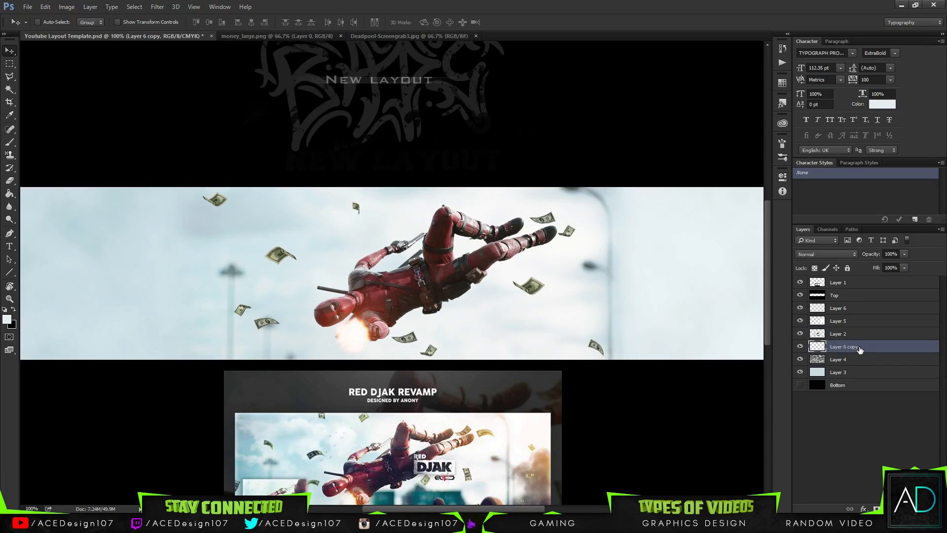
pyautogui.moveTo(859, 349); pyautogui.dragTo(838, 327)
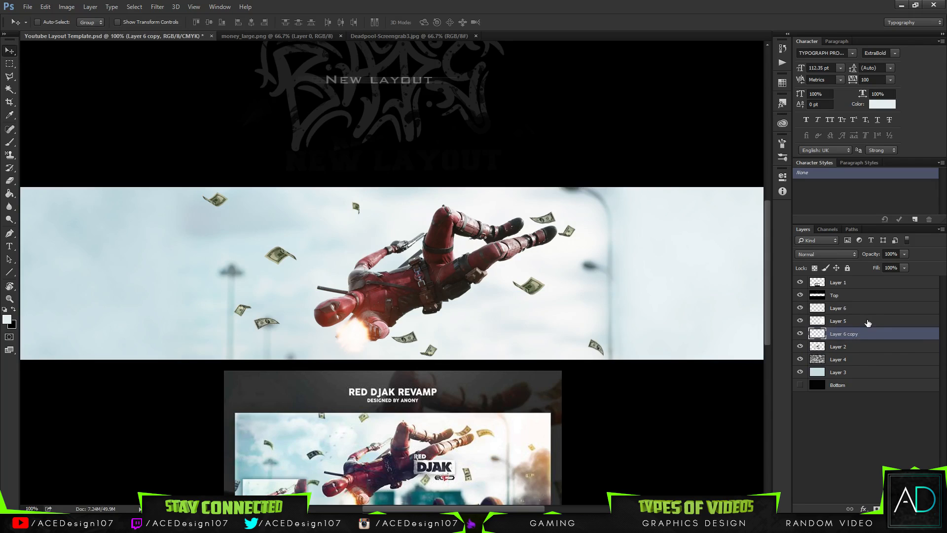
# Try the scaled-down money copy beneath Layer 2, toggle Layers 5 and 2 to compare, and return it above Layer 2.
pyautogui.moveTo(851, 333)
pyautogui.mouseDown()
pyautogui.moveTo(863, 341)
pyautogui.moveTo(856, 350)
pyautogui.mouseUp()
pyautogui.click(800, 321)
pyautogui.click(800, 322)
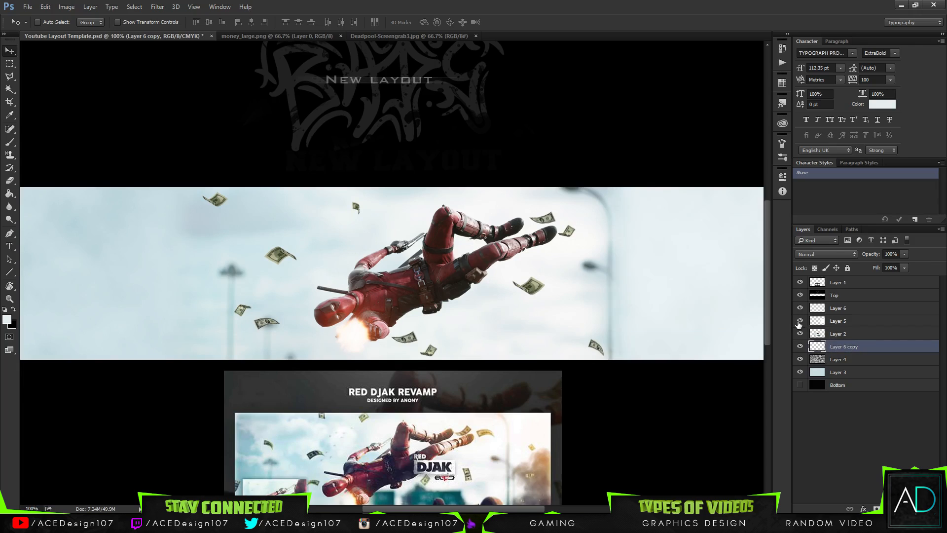
pyautogui.click(797, 336)
pyautogui.click(798, 336)
pyautogui.click(798, 334)
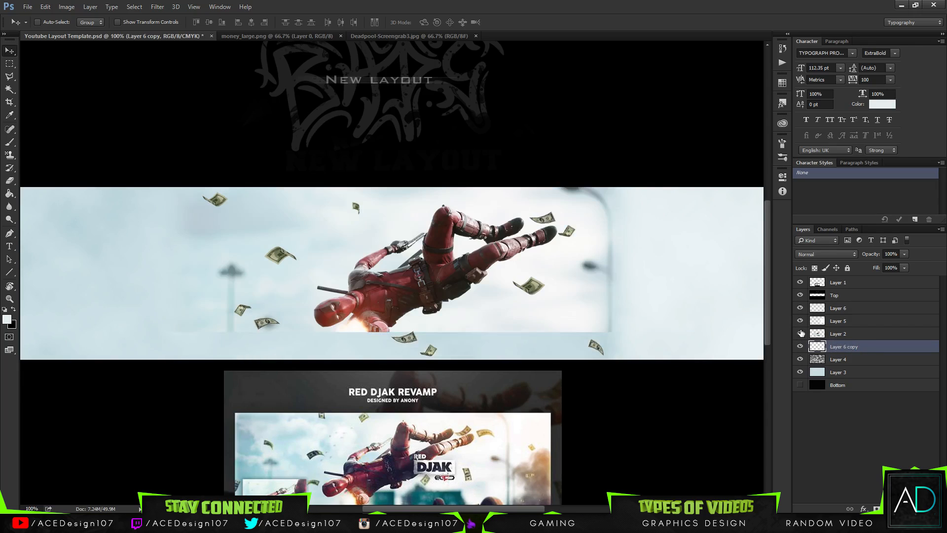
pyautogui.moveTo(873, 350); pyautogui.dragTo(866, 332)
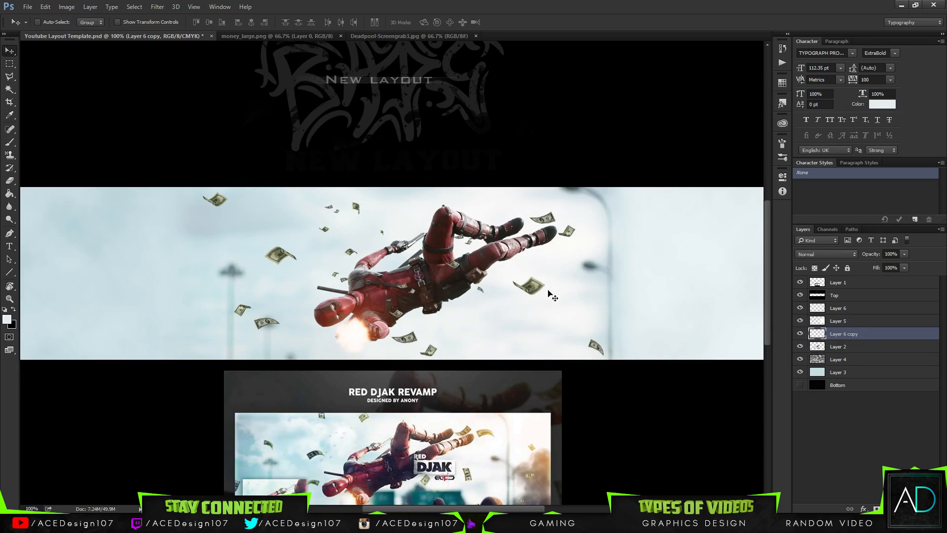
# Nudge the small bills slightly down and to the left around Deadpool.
pyautogui.moveTo(417, 262); pyautogui.dragTo(409, 268)
pyautogui.press('e')
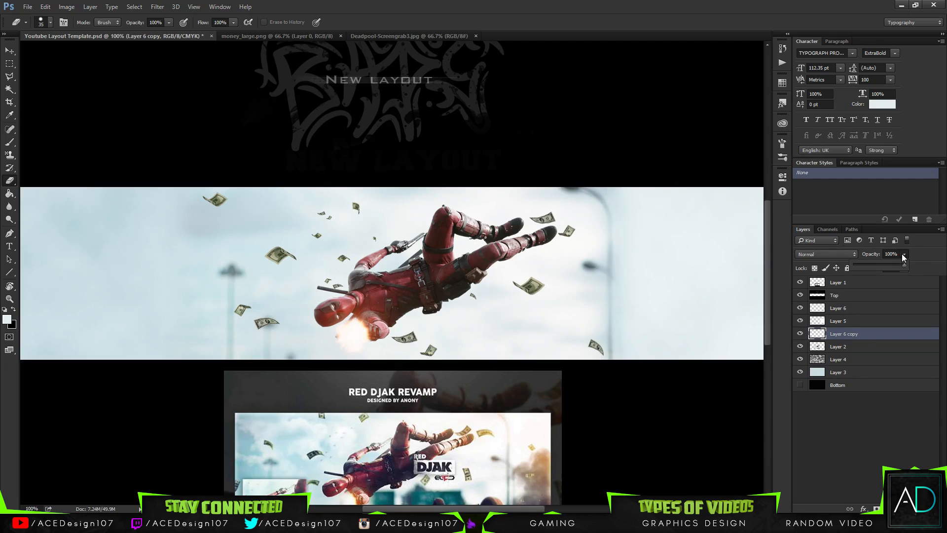
pyautogui.moveTo(884, 268); pyautogui.dragTo(937, 267)
# Desaturate the small bills with Hue/Saturation by setting the saturation to -100.
pyautogui.hotkey('ctrl', 'u')
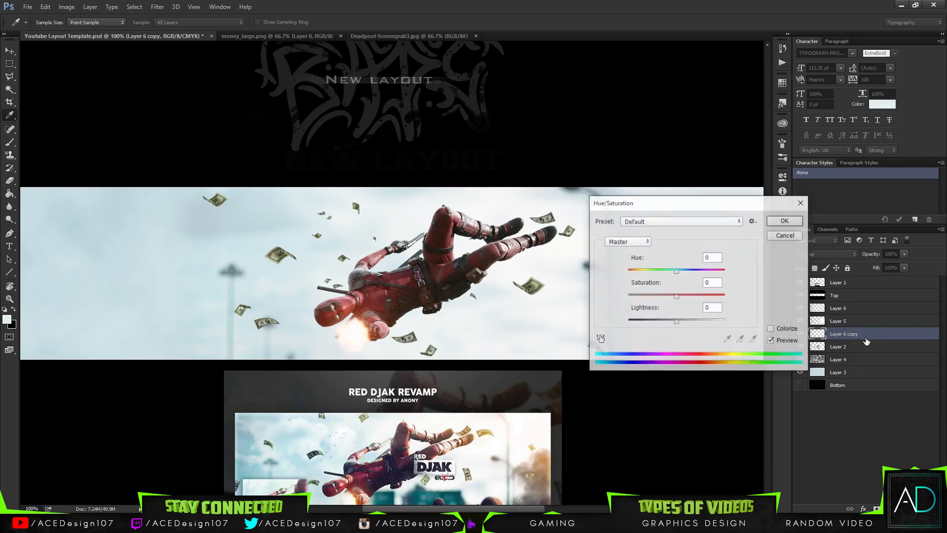
pyautogui.moveTo(676, 296); pyautogui.dragTo(605, 303)
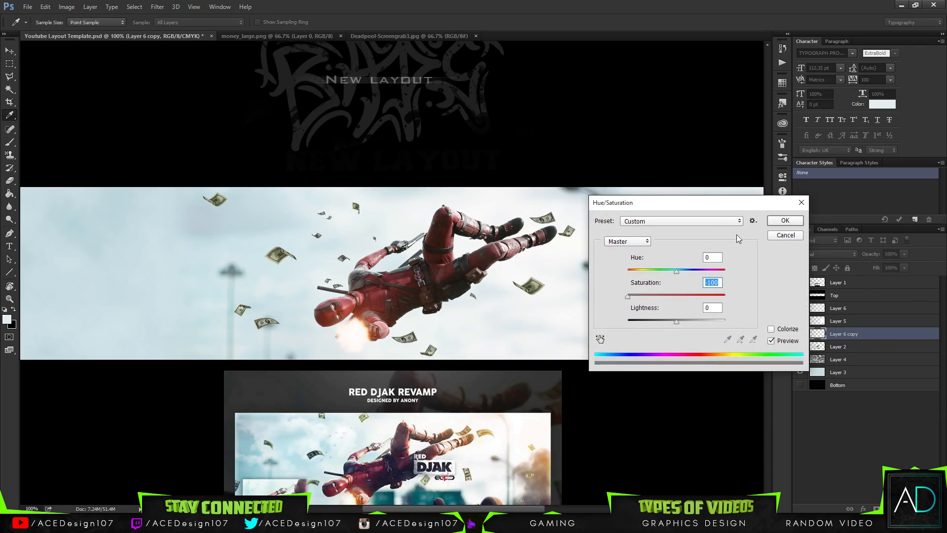
pyautogui.click(782, 220)
pyautogui.press('e')
# Soften the small desaturated bills with a Gaussian Blur of about 6 pixels and lower their layer's opacity to 62%.
pyautogui.click(163, 9)
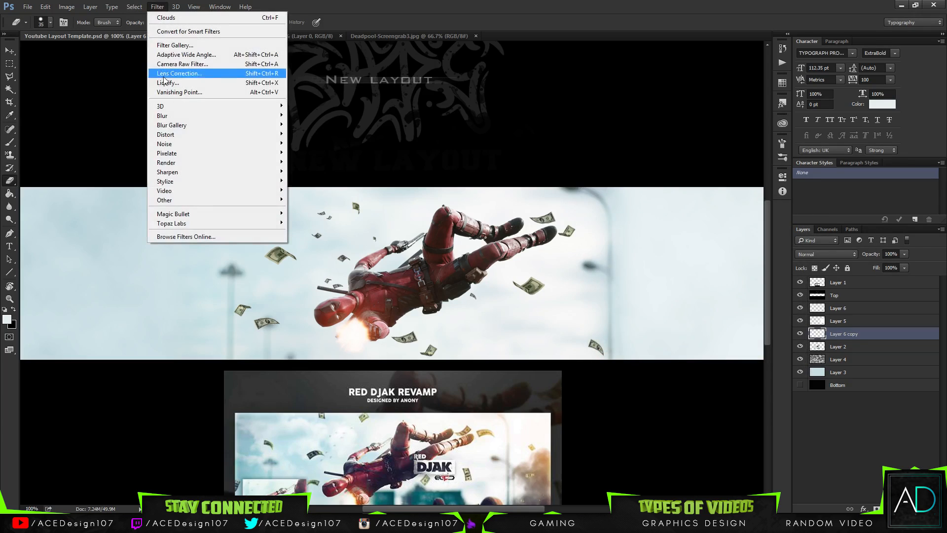
pyautogui.moveTo(170, 119)
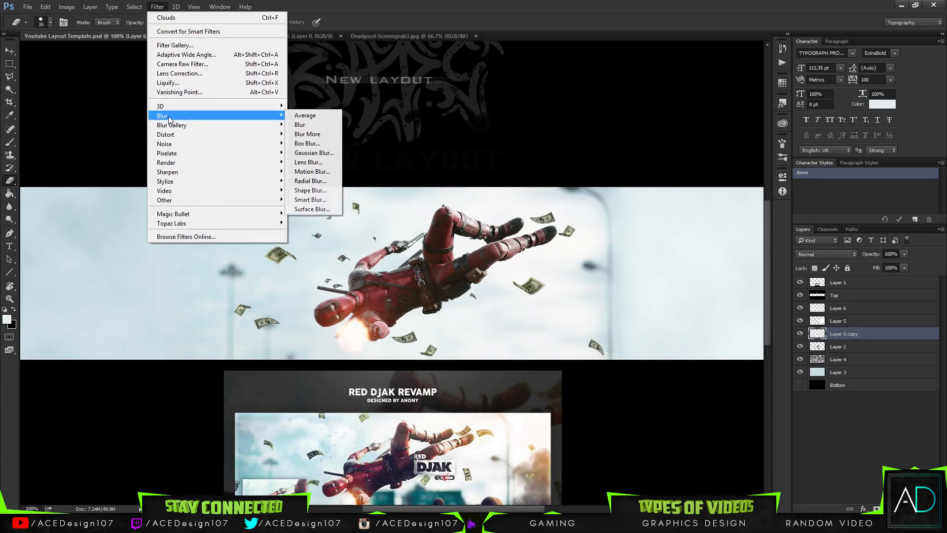
pyautogui.click(313, 153)
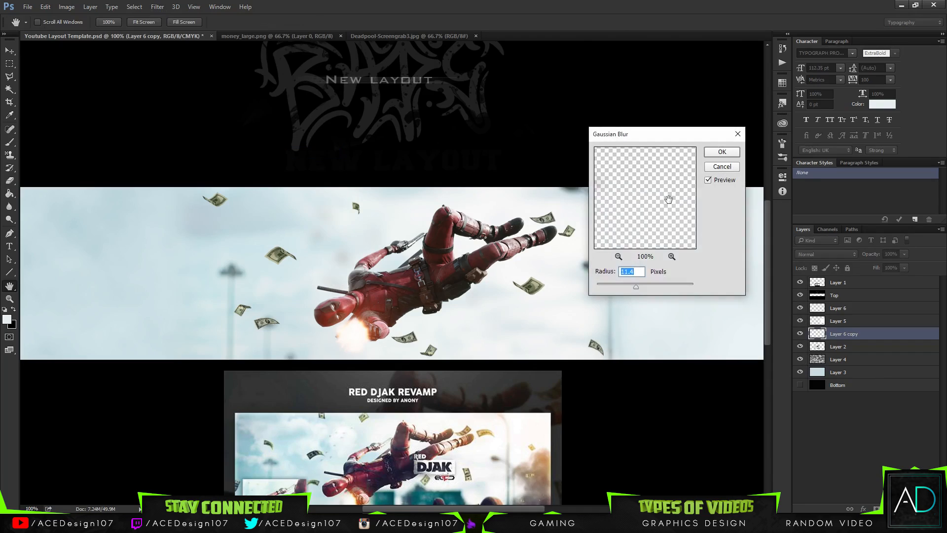
pyautogui.moveTo(635, 286)
pyautogui.mouseDown()
pyautogui.moveTo(677, 286)
pyautogui.moveTo(629, 288)
pyautogui.mouseUp()
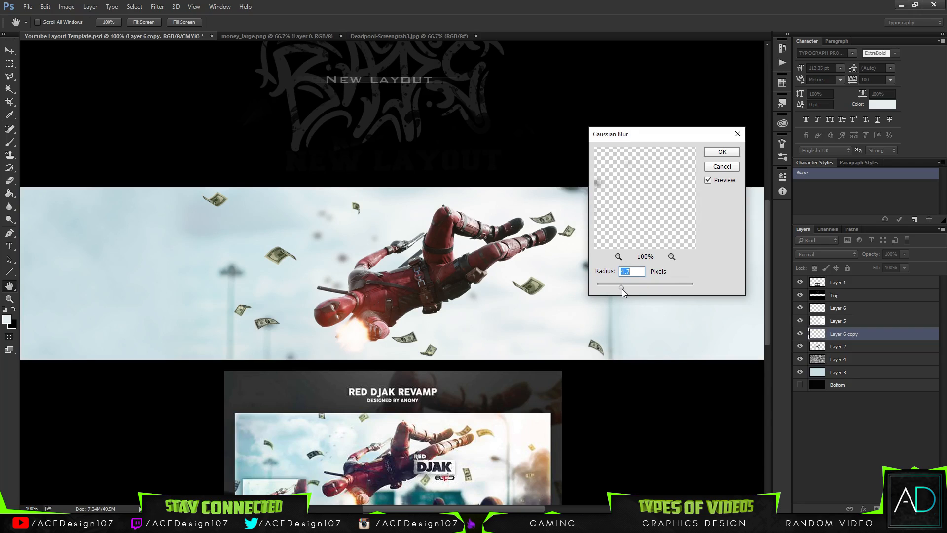
pyautogui.click(716, 152)
pyautogui.moveTo(902, 256); pyautogui.dragTo(885, 268)
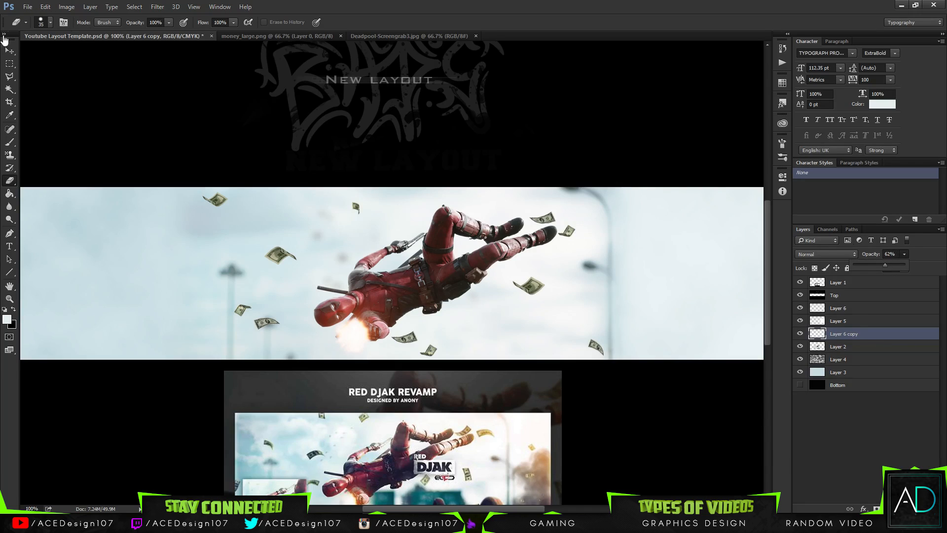
# Duplicate the blurred bills layer three times and move each copy to a different area around Deadpool.
pyautogui.click(10, 50)
pyautogui.hotkey('ctrl', 'j')
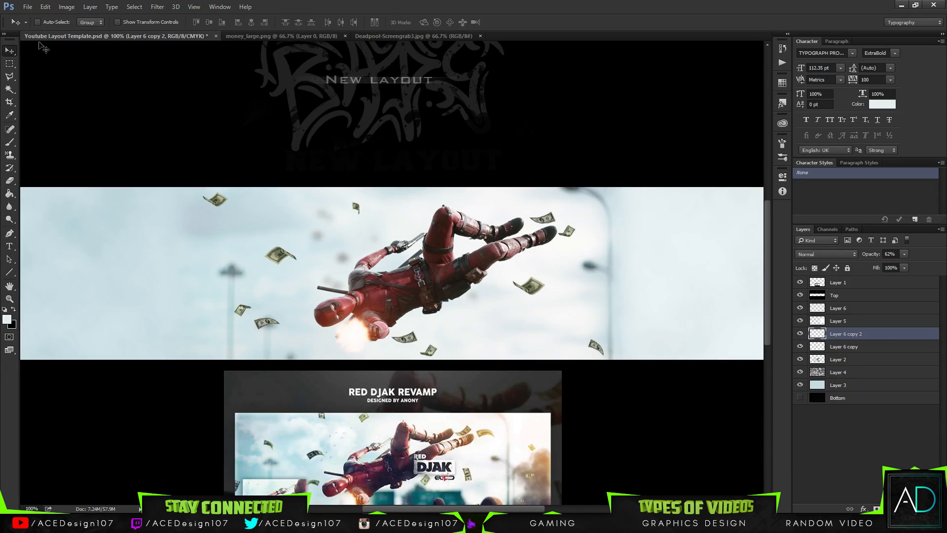
pyautogui.moveTo(363, 256); pyautogui.dragTo(518, 217)
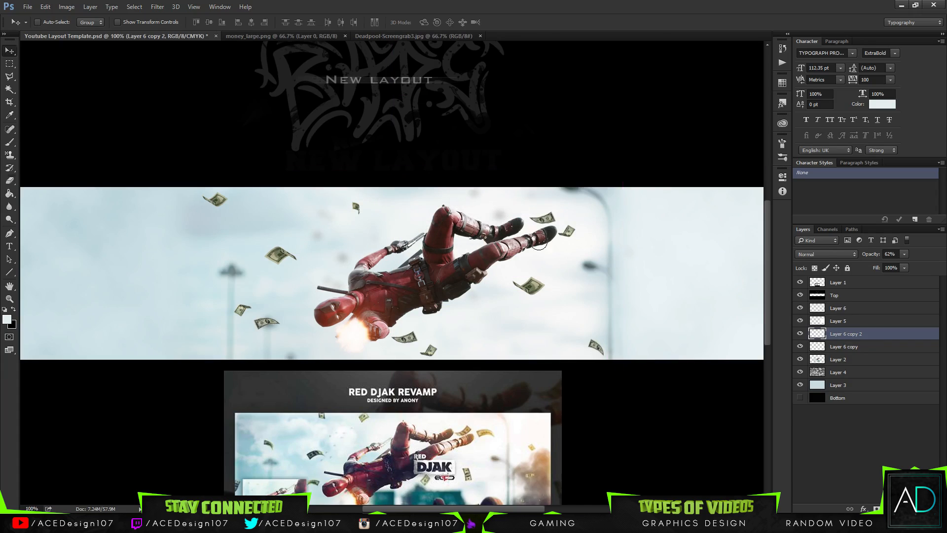
pyautogui.press('e')
pyautogui.hotkey('ctrl', 'j')
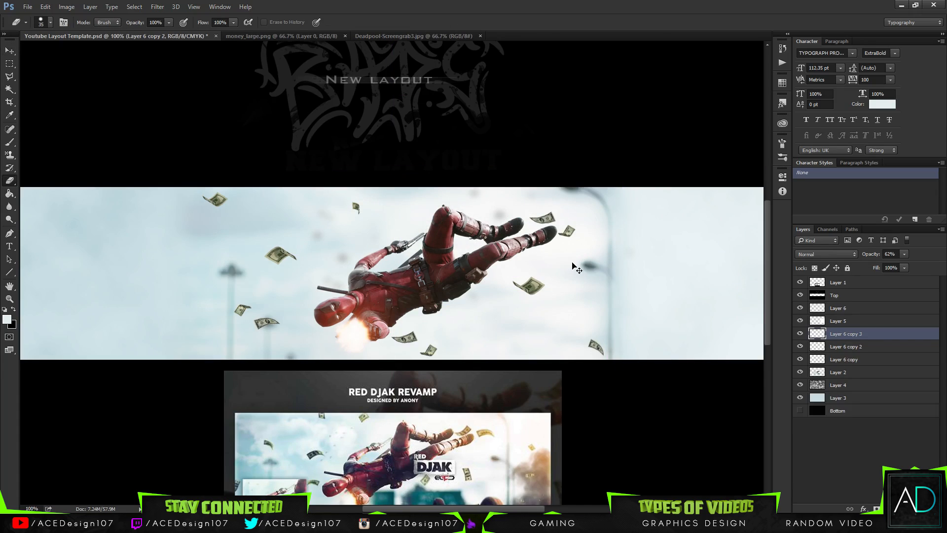
pyautogui.press('v')
pyautogui.moveTo(526, 216)
pyautogui.mouseDown()
pyautogui.moveTo(479, 354)
pyautogui.moveTo(498, 353)
pyautogui.mouseUp()
pyautogui.hotkey('ctrl', 'j')
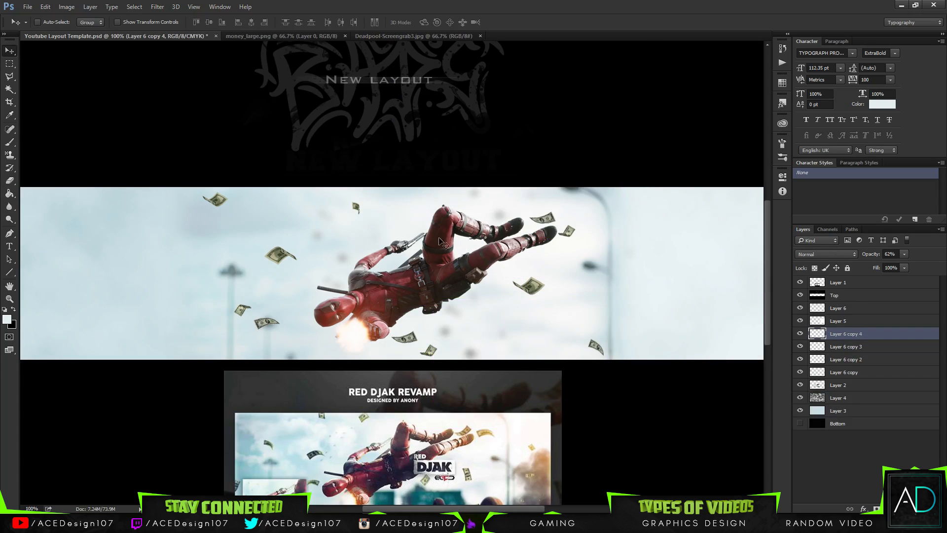
pyautogui.moveTo(469, 299); pyautogui.dragTo(297, 318)
# Merge the three blurred bill duplicates down into Layer 6 copy and rename the merged layer "Background money".
pyautogui.click(799, 335)
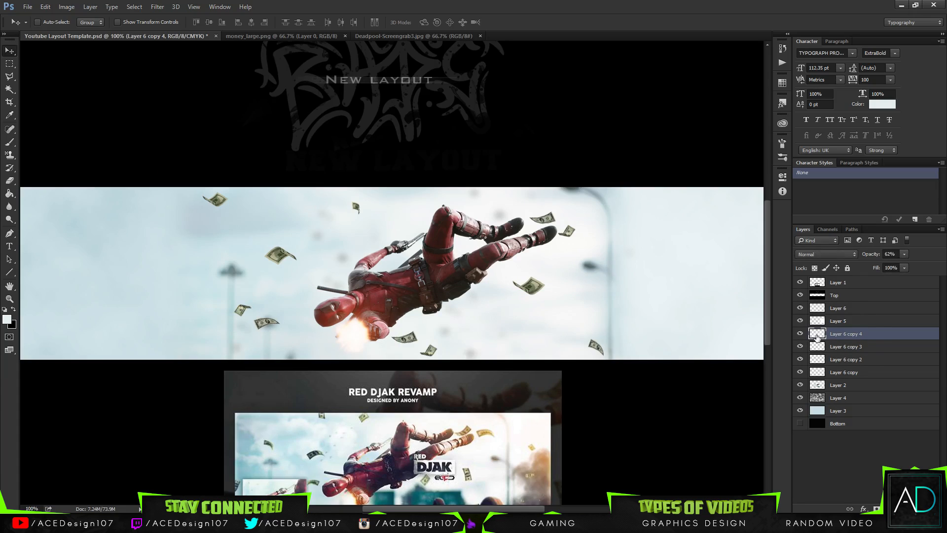
pyautogui.hotkey('ctrl', 'e')
pyautogui.hotkey('ctrl', 'e')
pyautogui.hotkey('ctrl', 'e')
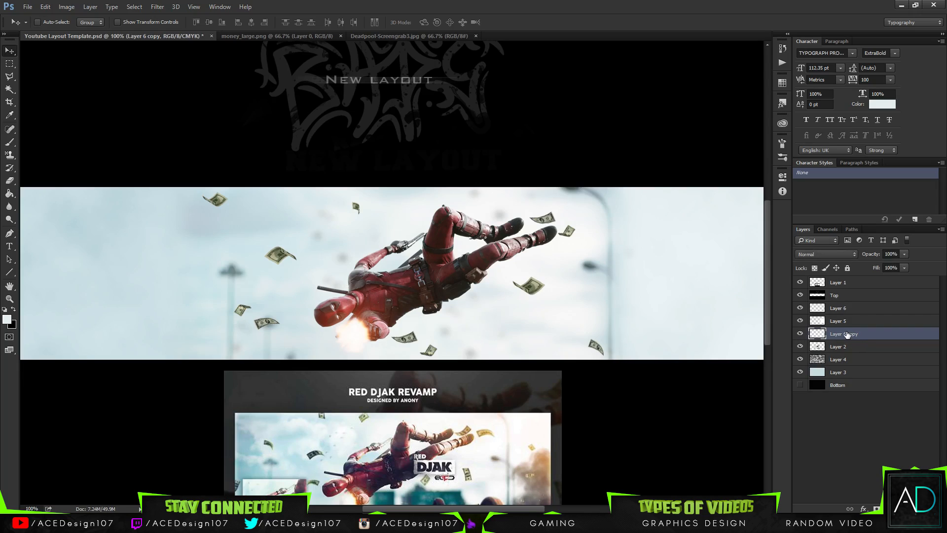
pyautogui.doubleClick(844, 334)
pyautogui.write('Background money')
pyautogui.press('Return')
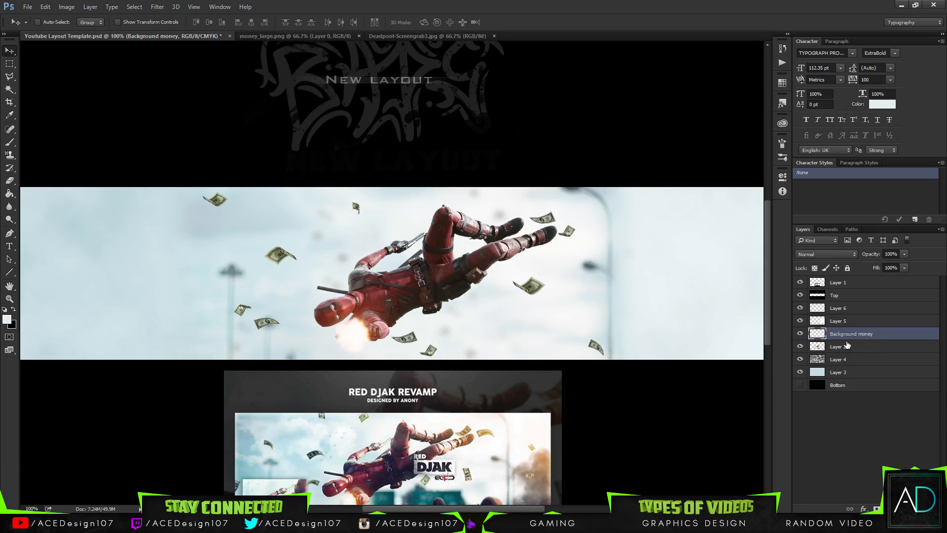
# Rename Layer 2 as "Render" and Layer 5 as "White background".
pyautogui.doubleClick(838, 348)
pyautogui.write('Rende')
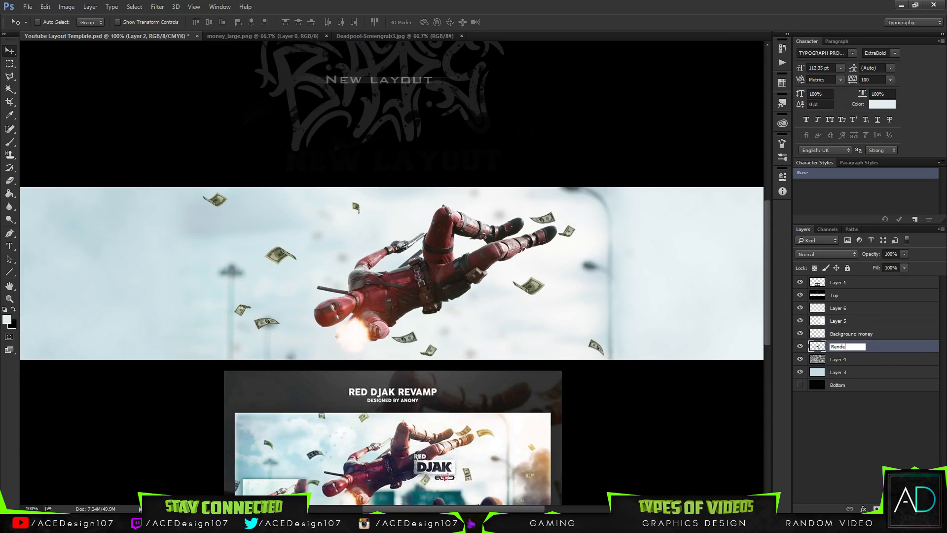
pyautogui.write('r')
pyautogui.press('Return')
pyautogui.doubleClick(838, 322)
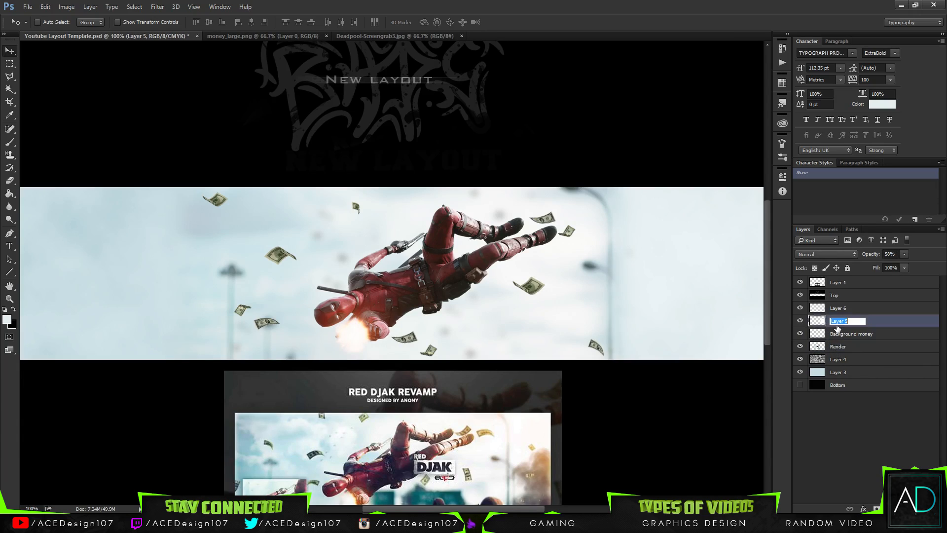
pyautogui.write('White background')
pyautogui.press('Return')
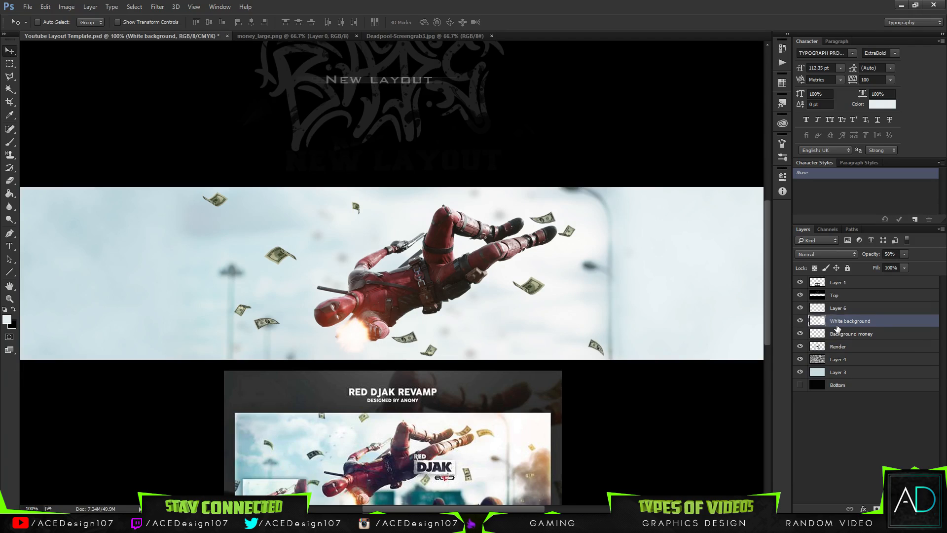
# Rename Layer 3 as "Background" and Layer 4 as "Cloud texture".
pyautogui.doubleClick(836, 373)
pyautogui.write('Bac')
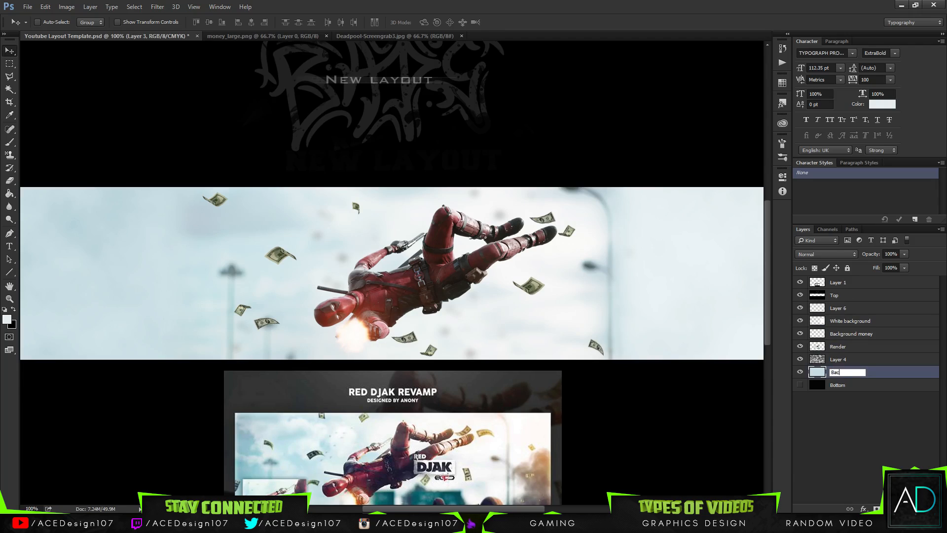
pyautogui.write('kground')
pyautogui.press('Return')
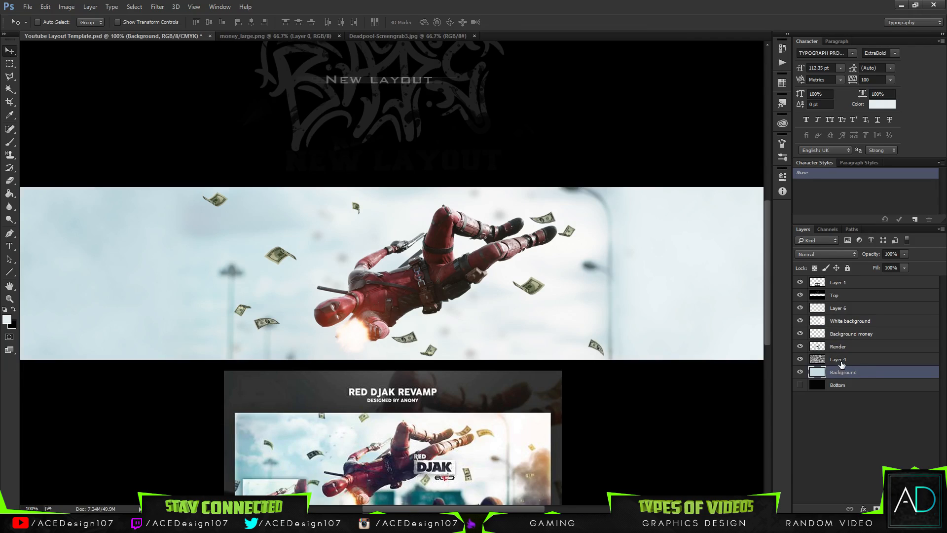
pyautogui.doubleClick(840, 363)
pyautogui.write('Cloud t')
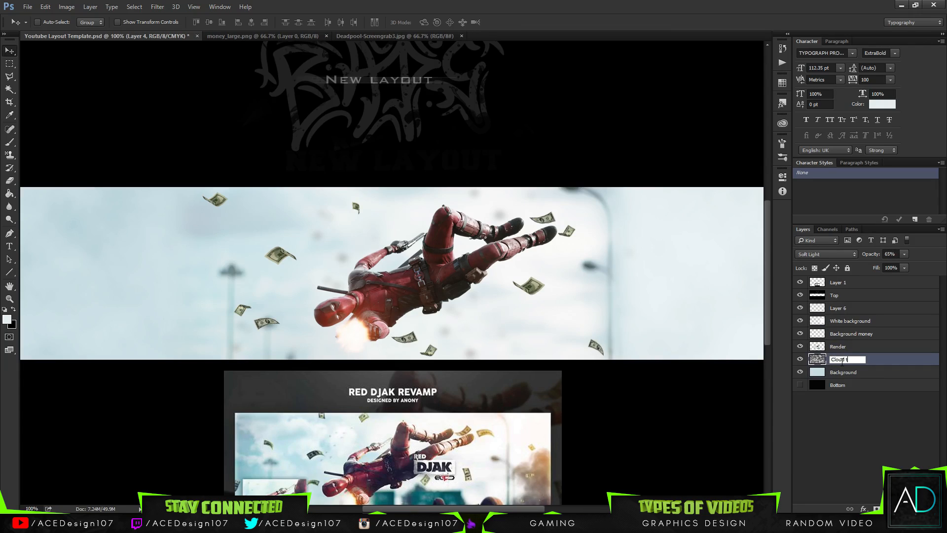
pyautogui.write('exture')
pyautogui.press('Return')
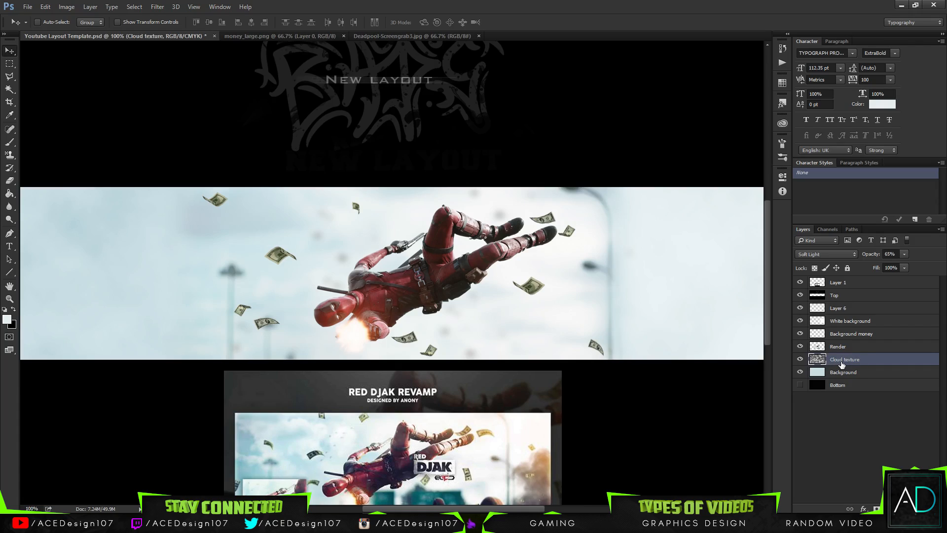
# Rename Layer 6, which holds the sharp dollar bills, as "Moeny".
pyautogui.doubleClick(837, 307)
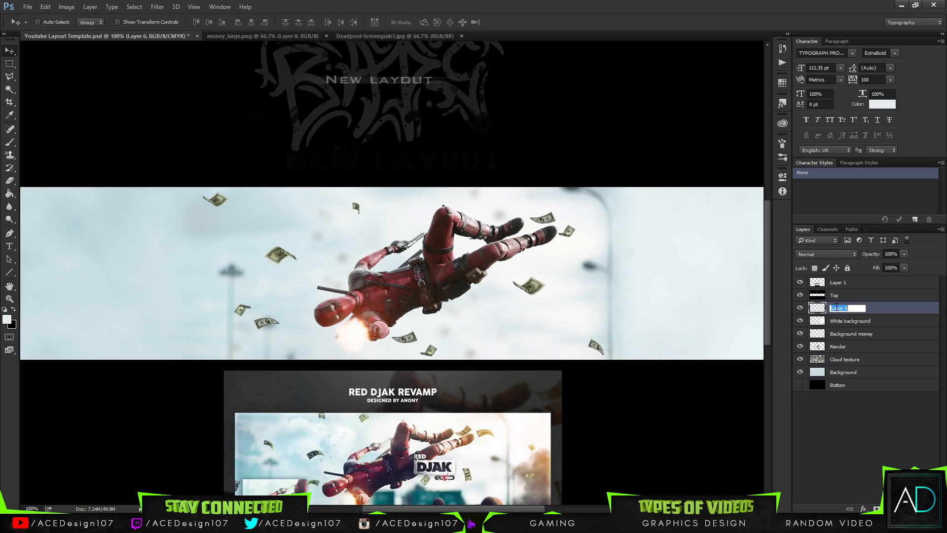
pyautogui.write('Moeny')
pyautogui.press('Return')
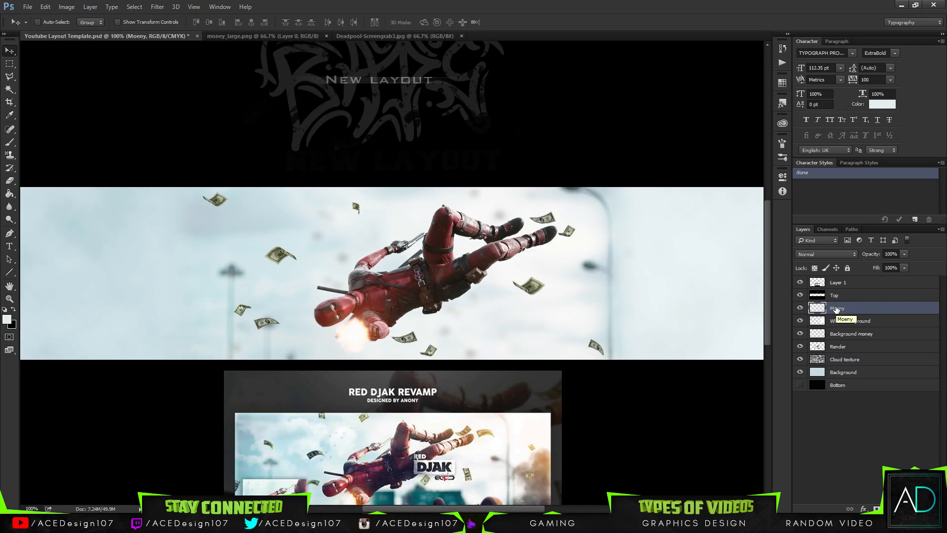
pyautogui.click(257, 37)
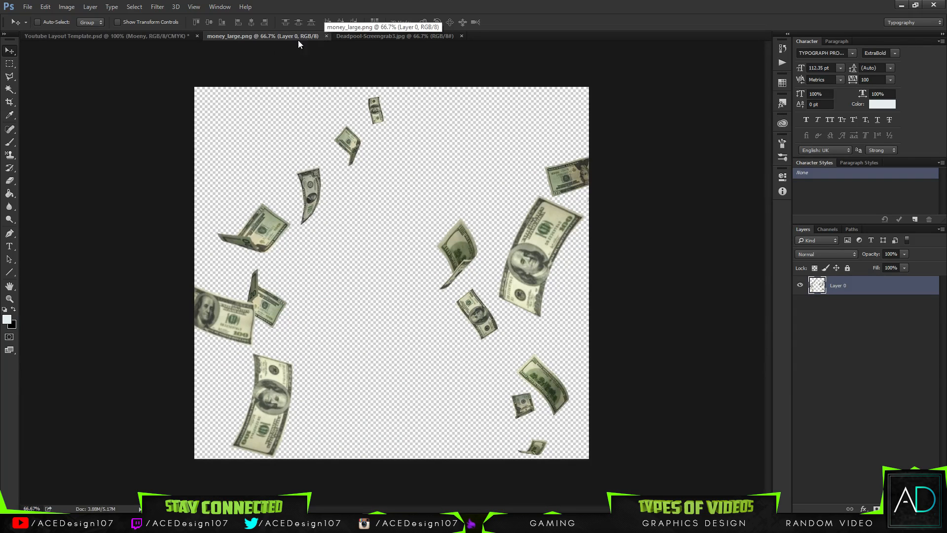
pyautogui.click(155, 40)
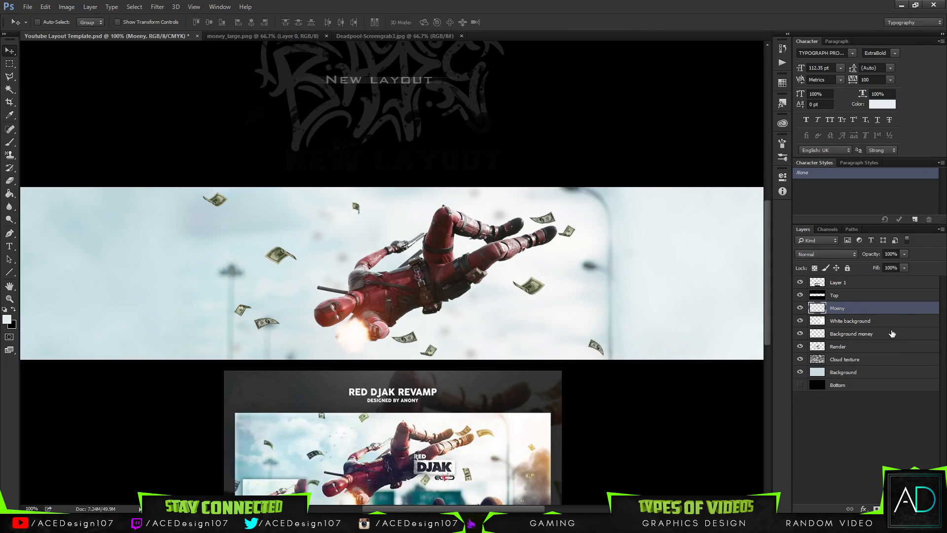
# Add a new layer above Moeny and set the soft round brush to a size of 92 px.
pyautogui.hotkey('ctrl', 'shift', 'n')
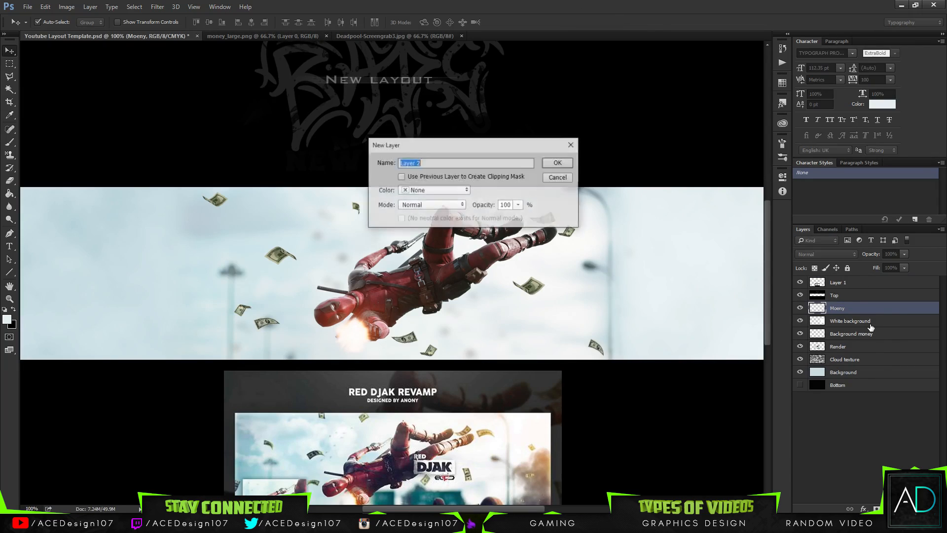
pyautogui.press('Return')
pyautogui.press('b')
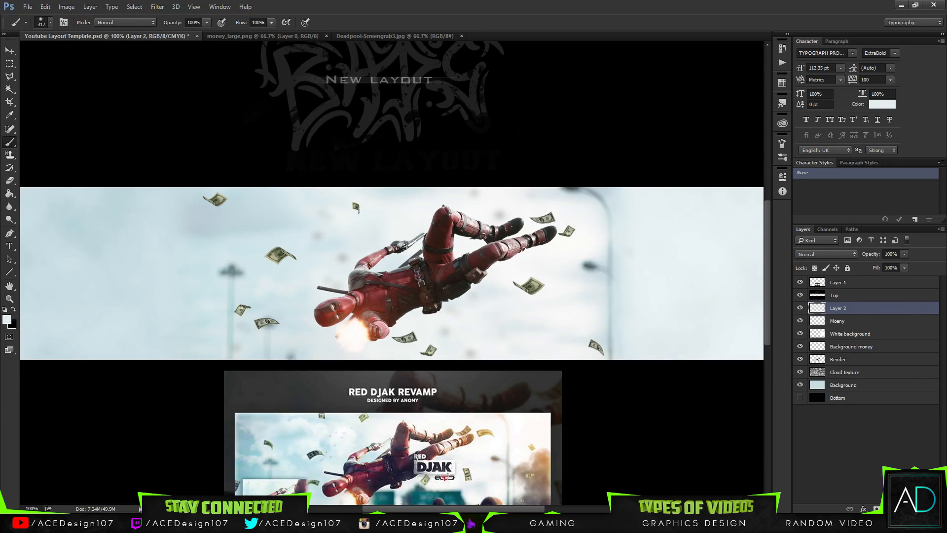
pyautogui.click(51, 23)
pyautogui.moveTo(75, 52); pyautogui.dragTo(84, 53)
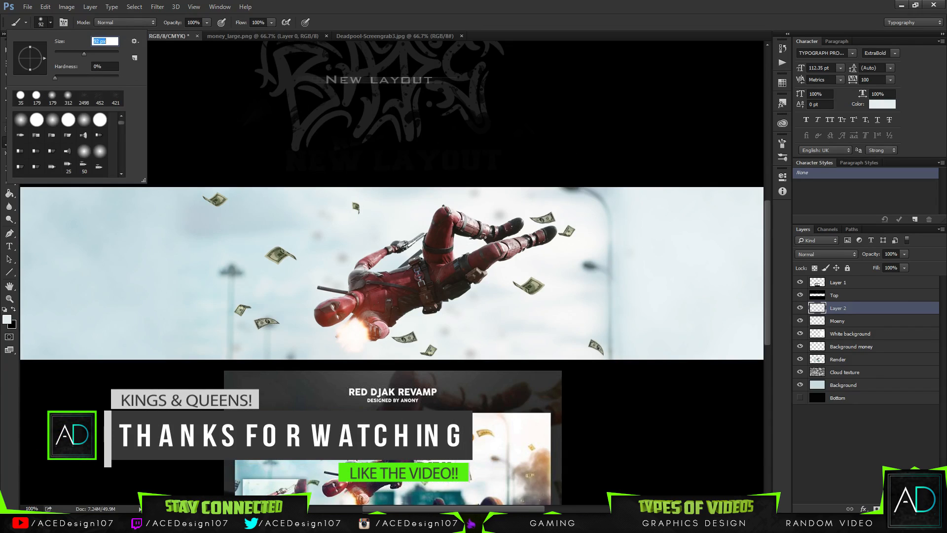
# Set the foreground colour to a saturated golden yellow and dab a soft glow just below the muzzle flash.
pyautogui.click(7, 319)
pyautogui.moveTo(778, 221); pyautogui.dragTo(779, 217)
pyautogui.moveTo(733, 144); pyautogui.dragTo(767, 110)
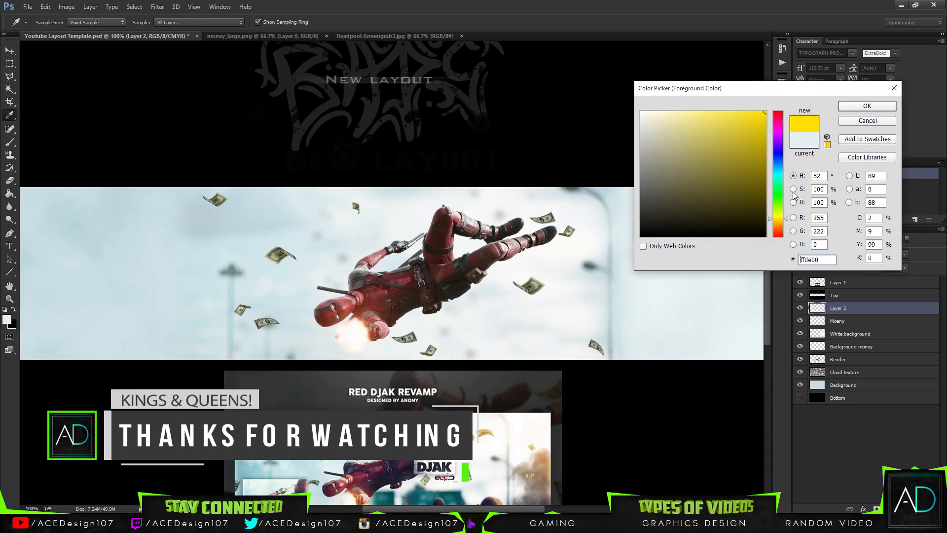
pyautogui.moveTo(777, 219); pyautogui.dragTo(777, 221)
pyautogui.click(867, 106)
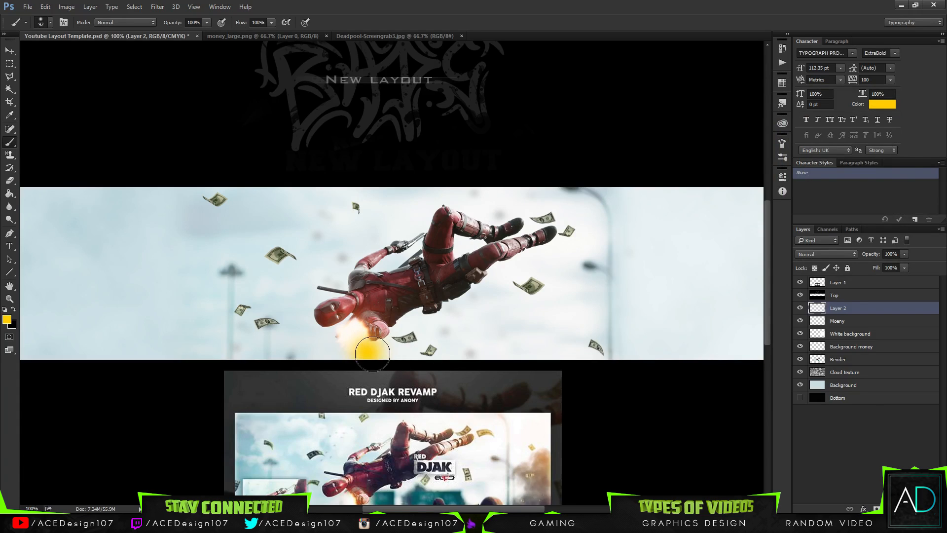
pyautogui.click(373, 346)
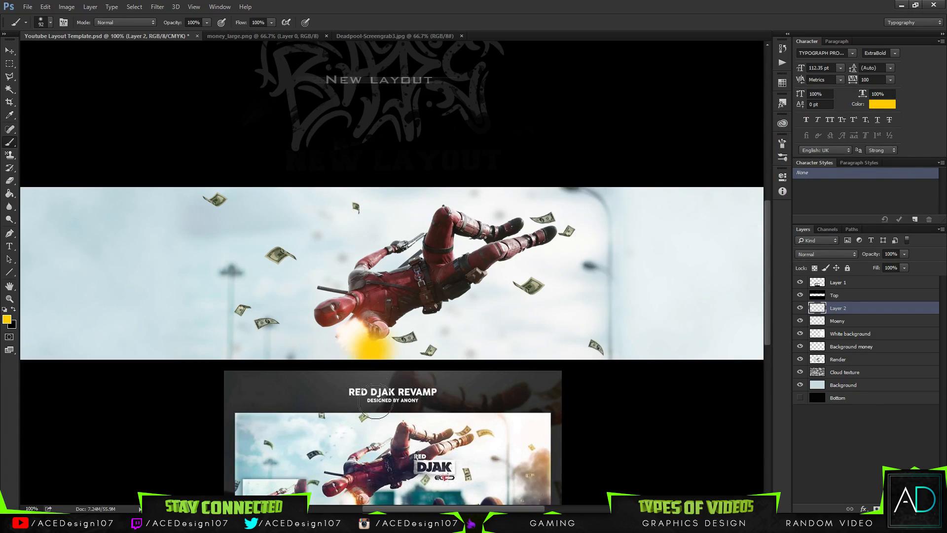
pyautogui.click(364, 349)
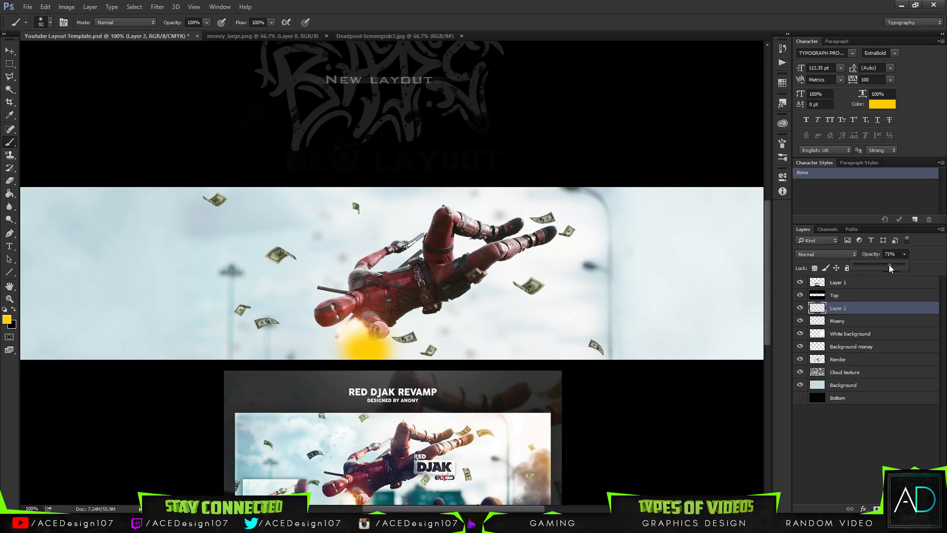
# Try the yellow glow layer at 27% opacity and settle on 76%.
pyautogui.moveTo(890, 267); pyautogui.dragTo(871, 271)
pyautogui.click(880, 272)
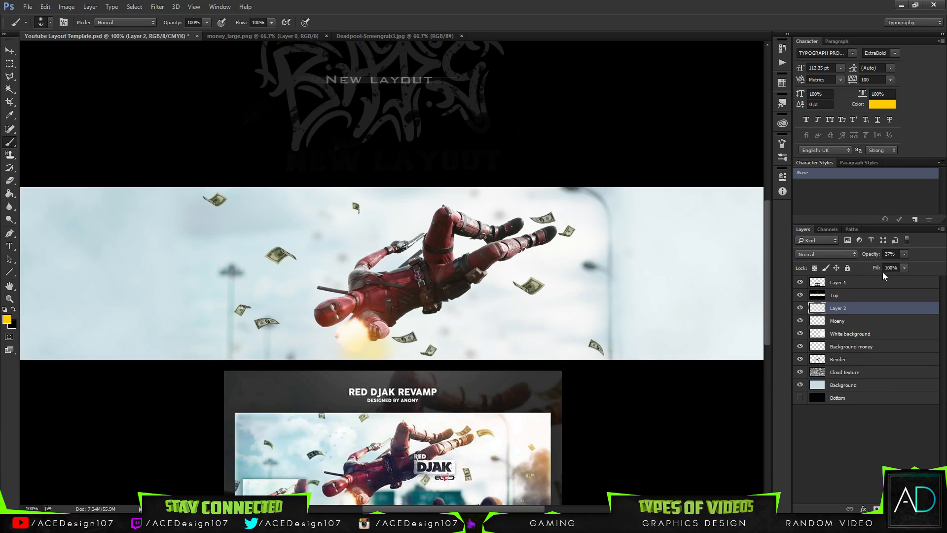
pyautogui.click(898, 266)
pyautogui.moveTo(898, 261); pyautogui.dragTo(931, 265)
pyautogui.click(894, 309)
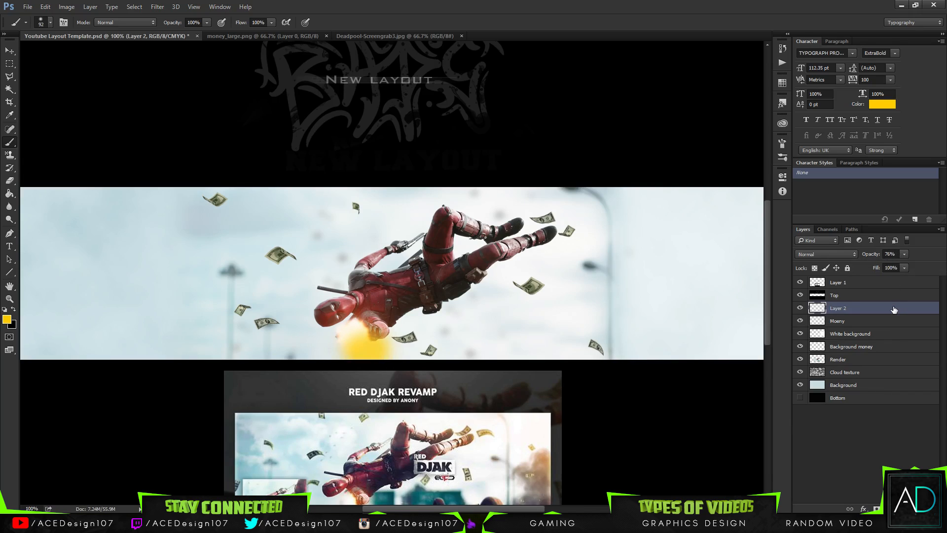
# Try a hue shift on the yellow glow with Hue/Saturation and nudge the glow slightly down below the muzzle flash.
pyautogui.hotkey('ctrl', 'u')
pyautogui.moveTo(668, 271)
pyautogui.mouseDown()
pyautogui.moveTo(693, 268)
pyautogui.moveTo(662, 271)
pyautogui.moveTo(676, 271)
pyautogui.mouseUp()
pyautogui.press('Return')
pyautogui.press('b')
pyautogui.scroll(-2, 498, 295)
pyautogui.press('v')
pyautogui.moveTo(386, 344); pyautogui.dragTo(386, 352)
# Blur the yellow glow on Layer 2 with a Gaussian Blur.
pyautogui.click(157, 6)
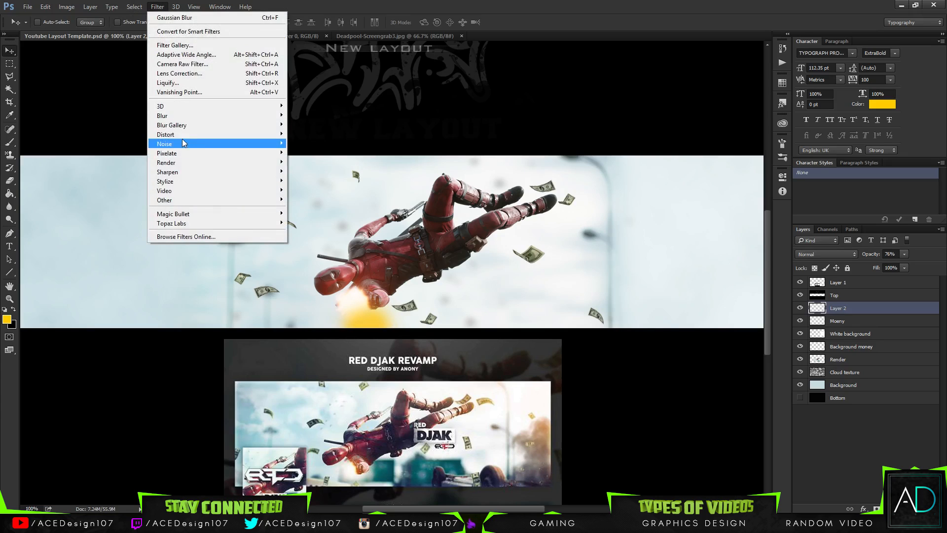
pyautogui.moveTo(178, 117)
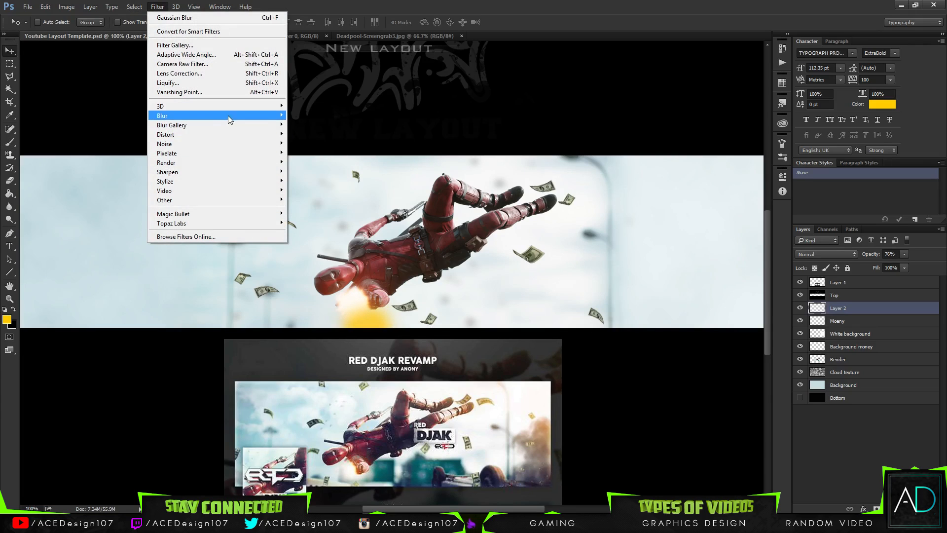
pyautogui.click(304, 152)
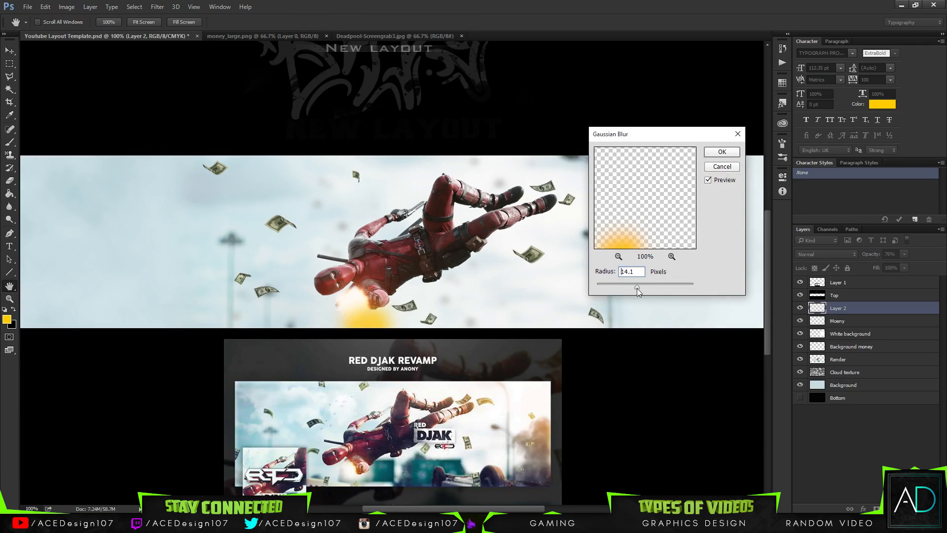
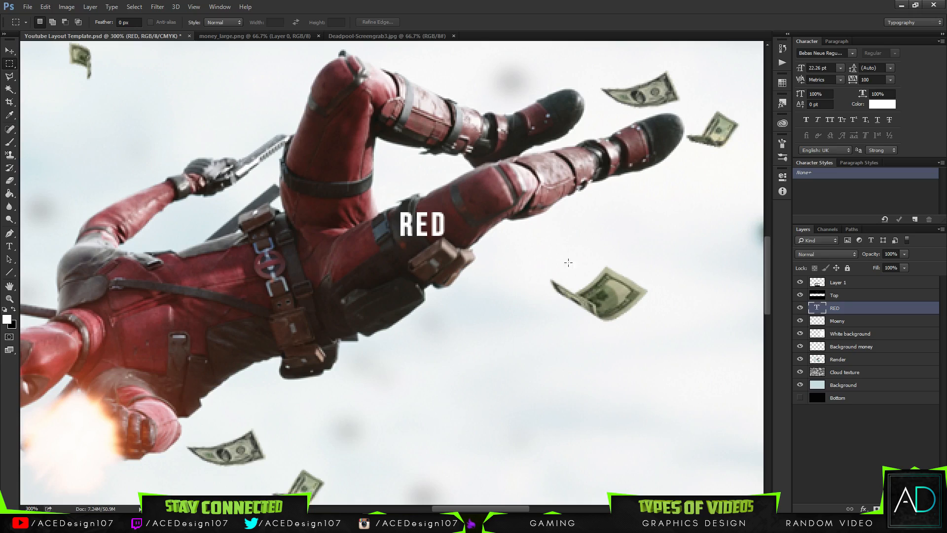
# Rasterize the RED text and make a selection from a small pen path drawn below the letter R.
pyautogui.rightClick(863, 311)
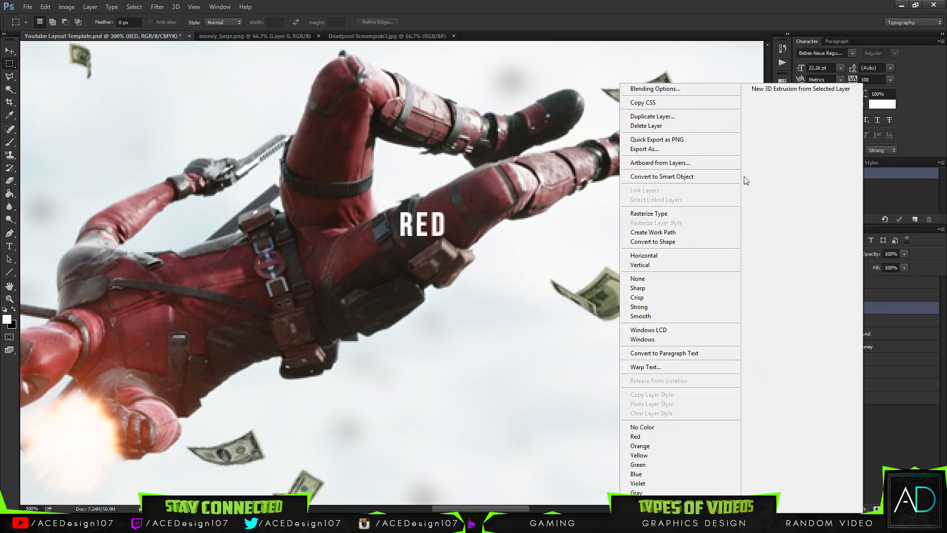
pyautogui.click(641, 223)
pyautogui.press('p')
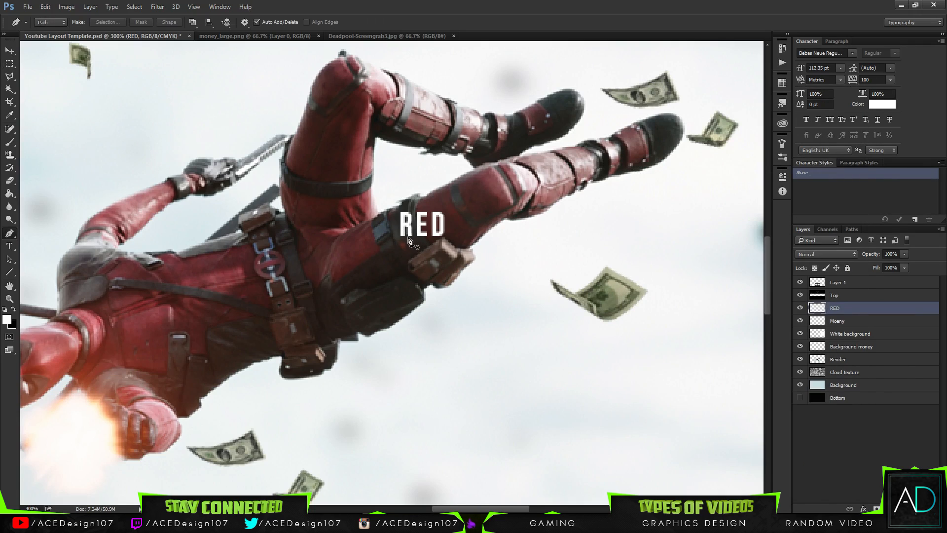
pyautogui.scroll(4, 408, 239)
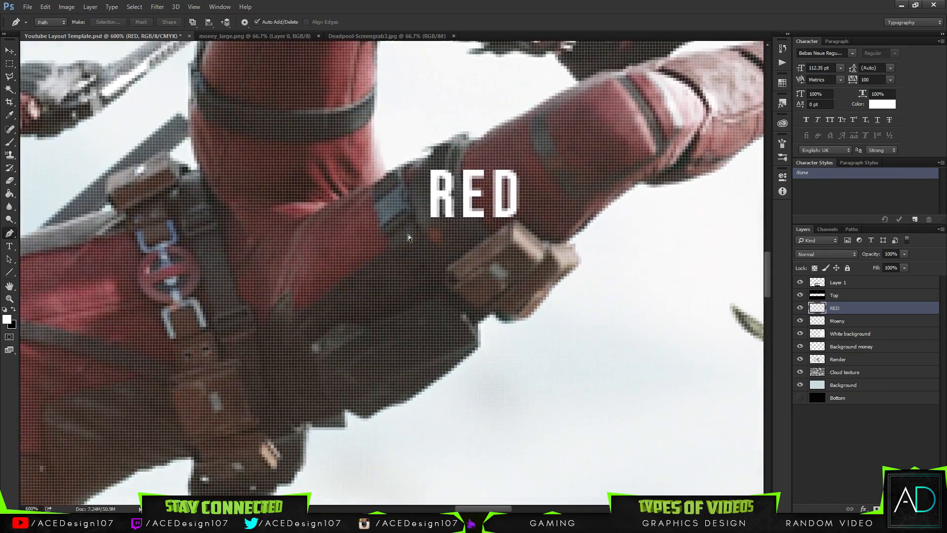
pyautogui.scroll(1, 407, 235)
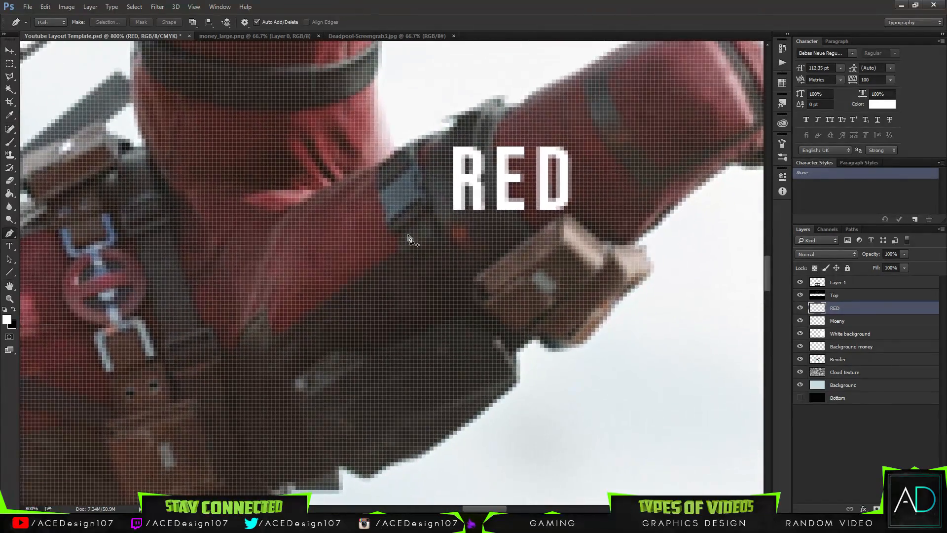
pyautogui.click(472, 210)
pyautogui.moveTo(489, 226)
pyautogui.mouseDown()
pyautogui.moveTo(497, 225)
pyautogui.moveTo(483, 213)
pyautogui.mouseUp()
pyautogui.rightClick(476, 212)
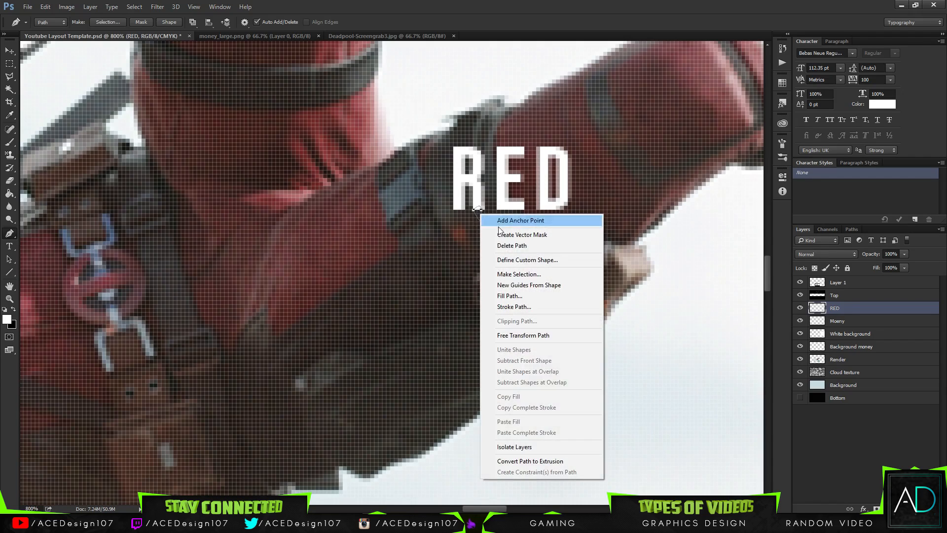
pyautogui.click(524, 271)
pyautogui.press('Return')
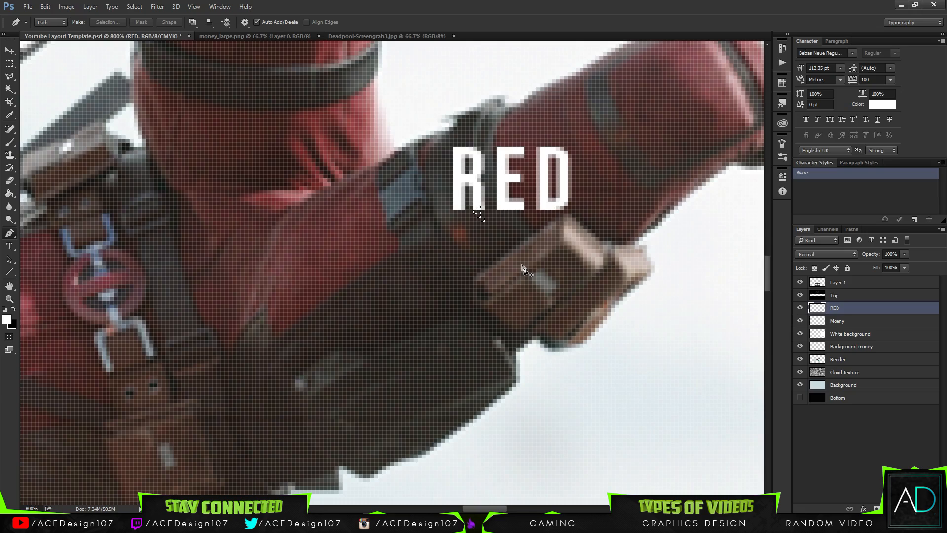
# Try filling the small selection below the R with white, and undo the changes back to the editable RED text.
pyautogui.press('g')
pyautogui.rightClick(477, 212)
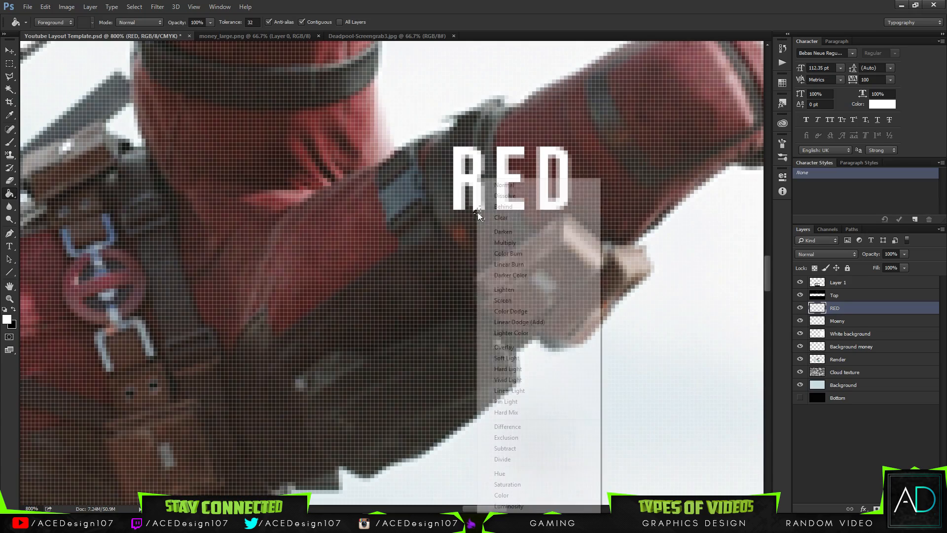
pyautogui.click(490, 72)
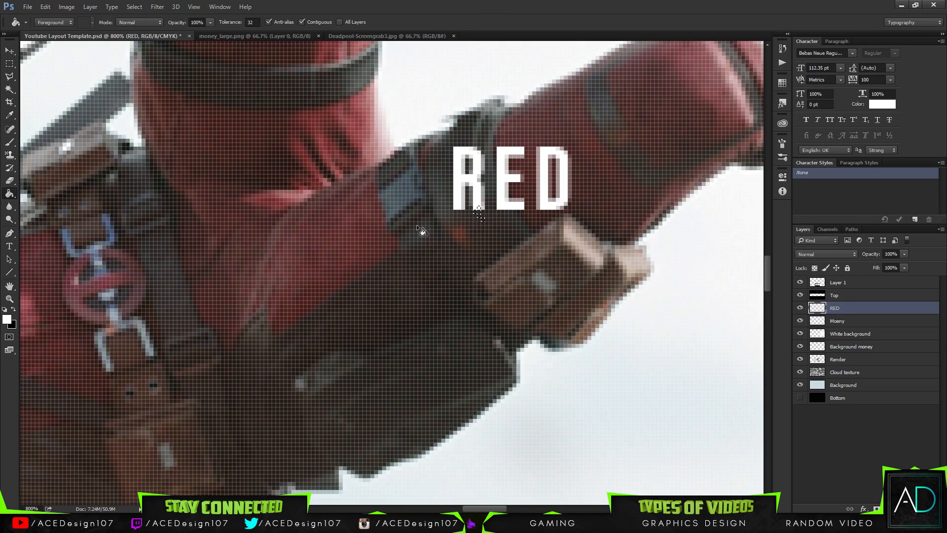
pyautogui.click(480, 217)
pyautogui.click(485, 216)
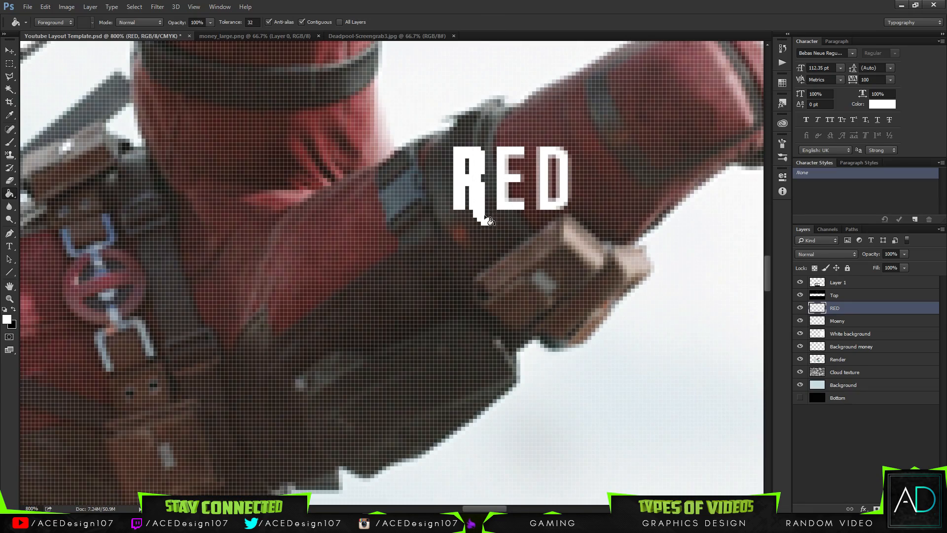
pyautogui.hotkey('ctrl', 'z')
pyautogui.hotkey('ctrl', '1')
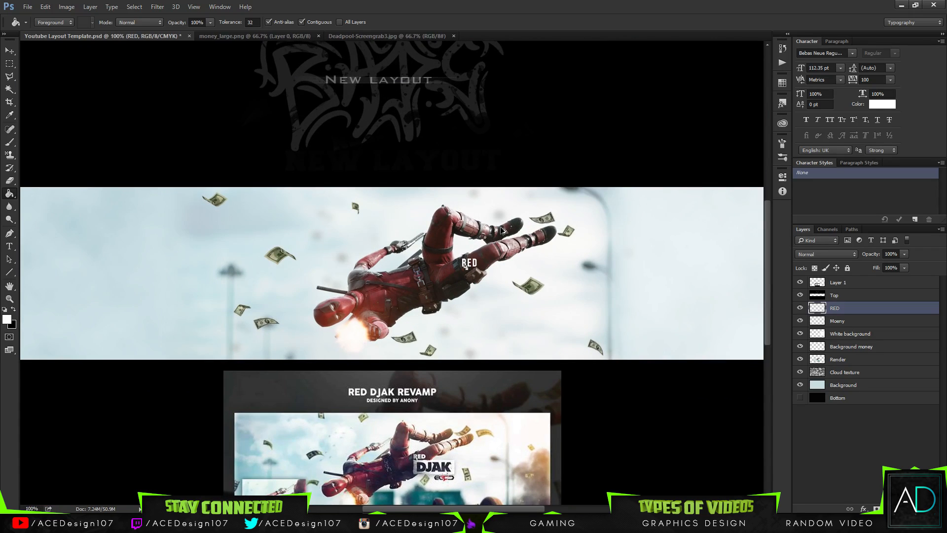
pyautogui.hotkey('ctrl', 'z')
pyautogui.scroll(2, 454, 272)
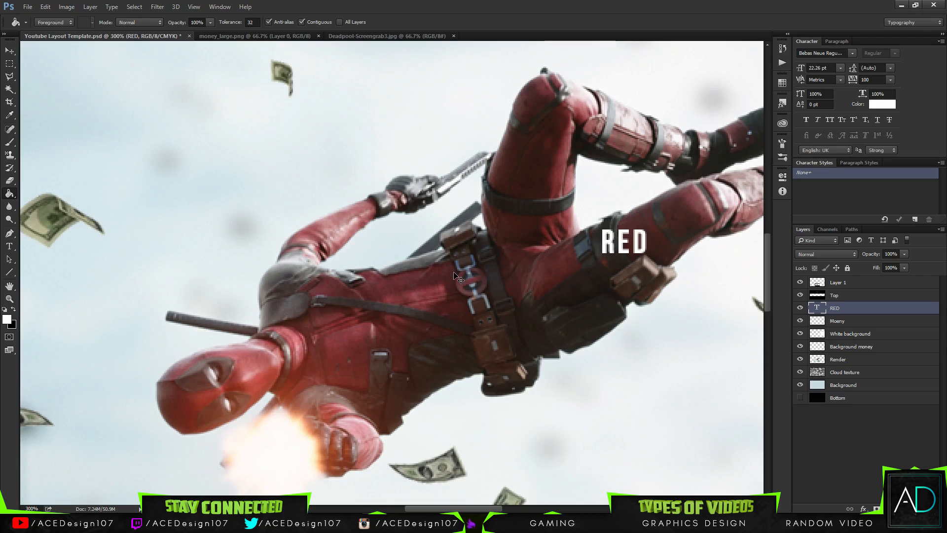
# Add a new layer above RED and select a rectangular strip below the text, aligned to a new horizontal guide.
pyautogui.hotkey('ctrl', 'shift', 'alt', 'n')
pyautogui.press('m')
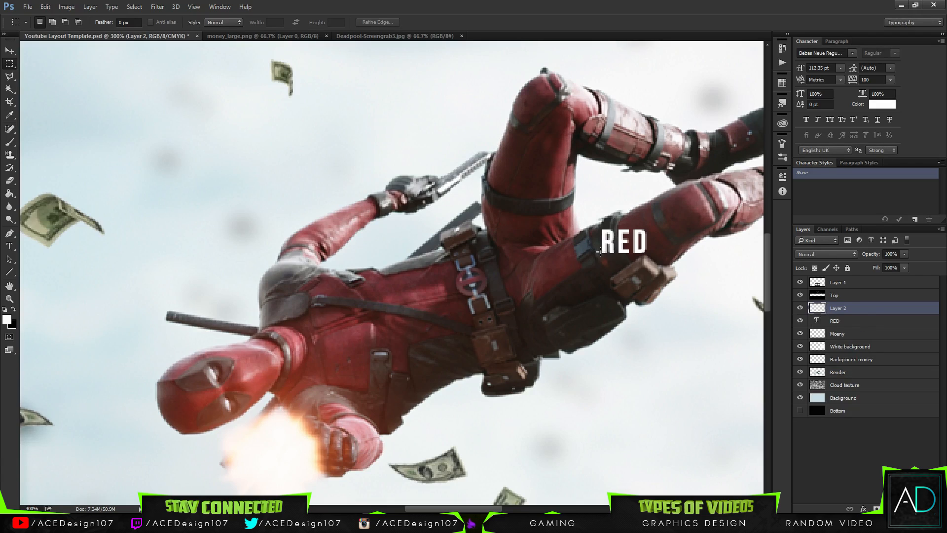
pyautogui.moveTo(603, 253); pyautogui.dragTo(701, 283)
pyautogui.hotkey('ctrl', 'd')
pyautogui.hotkey('ctrl', 'r')
pyautogui.moveTo(407, 45); pyautogui.dragTo(752, 305)
pyautogui.scroll(-5, 740, 303)
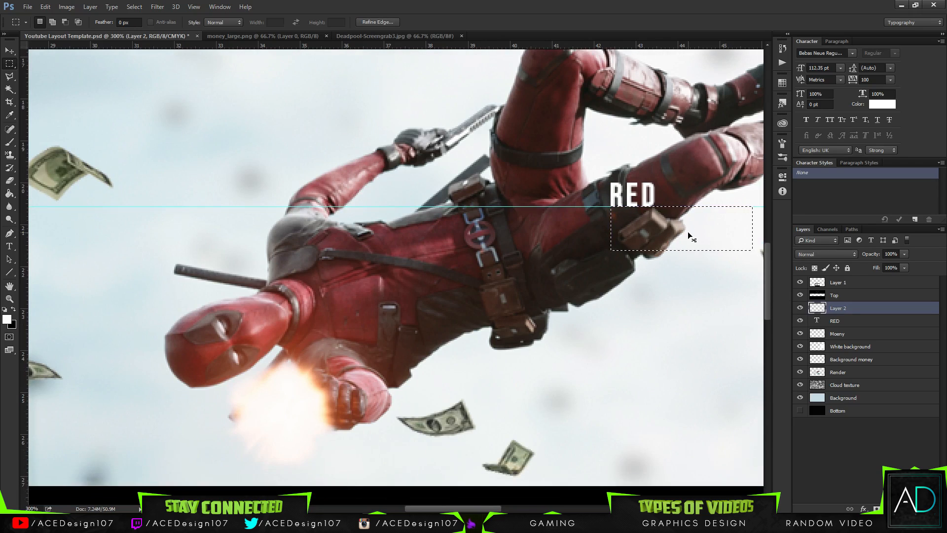
# Fill the rectangular selection below the RED text with white on Layer 2 and deselect it.
pyautogui.hotkey('ctrl', '0')
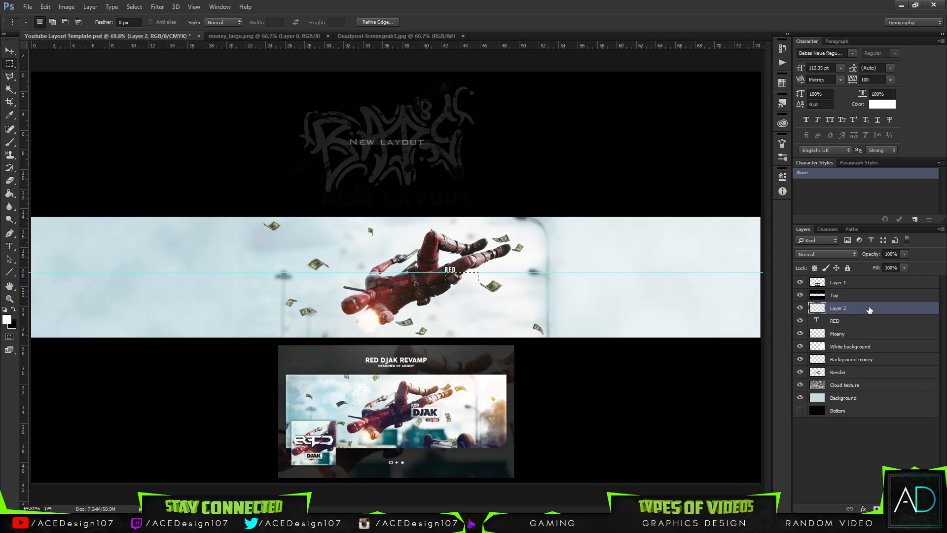
pyautogui.press('g')
pyautogui.click(465, 281)
pyautogui.hotkey('ctrl', 'd')
# Add a drop shadow to the white rectangle on Layer 2, adjusting the shadow's settings.
pyautogui.rightClick(867, 311)
pyautogui.click(789, 72)
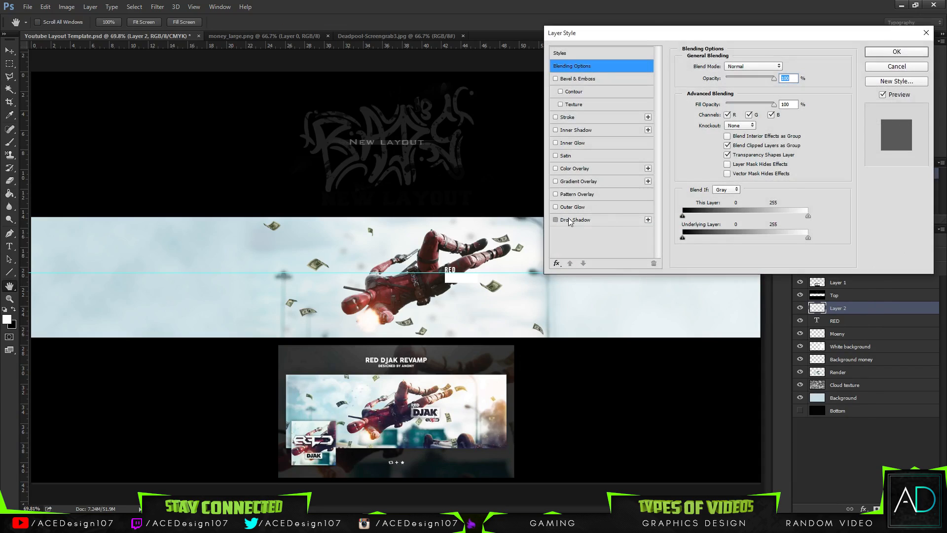
pyautogui.click(570, 221)
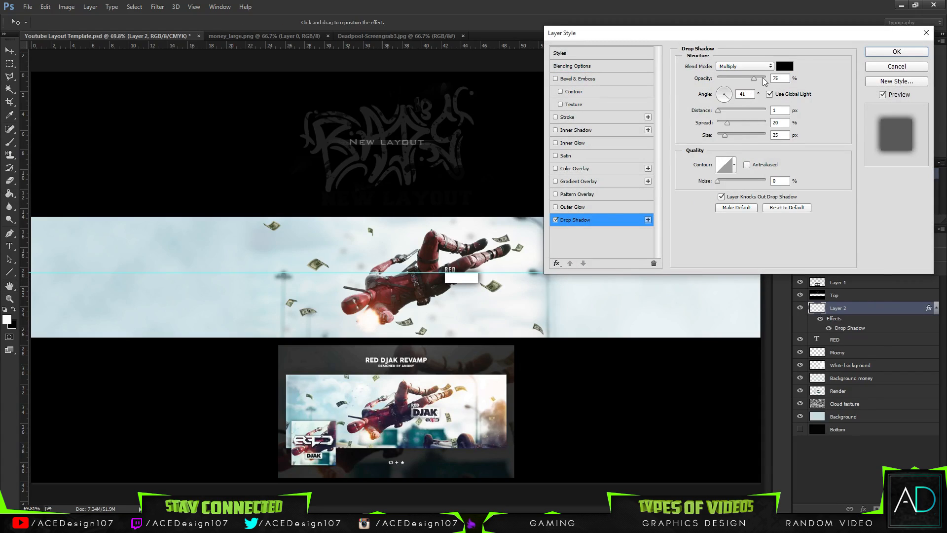
pyautogui.moveTo(756, 77)
pyautogui.mouseDown()
pyautogui.moveTo(766, 77)
pyautogui.moveTo(751, 81)
pyautogui.mouseUp()
pyautogui.press('Tab')
pyautogui.press('Tab')
pyautogui.press('Tab')
pyautogui.click(754, 67)
pyautogui.click(754, 66)
pyautogui.doubleClick(751, 93)
pyautogui.click(891, 55)
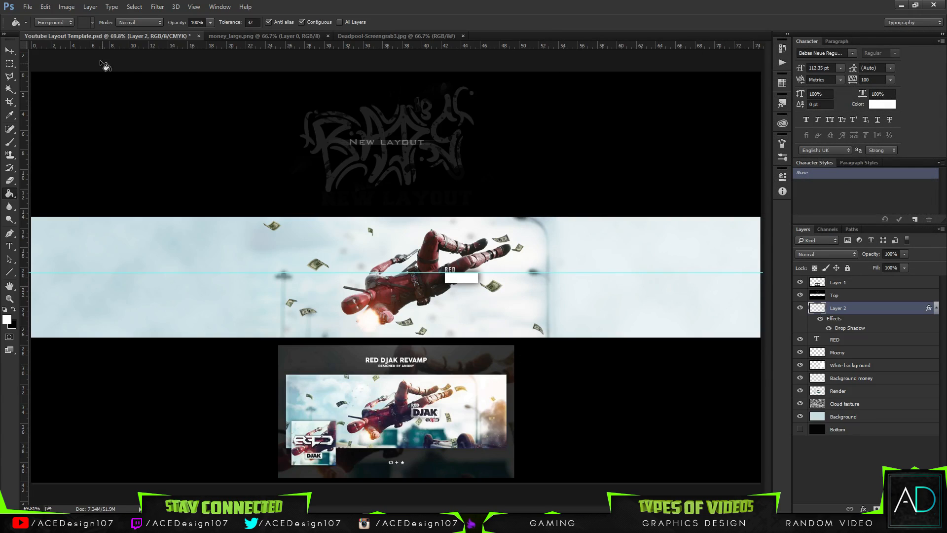
# Browse for a file to open in the Videos folder inside ACEDesign107 Videos on Local Disk (D:).
pyautogui.click(24, 7)
pyautogui.click(37, 27)
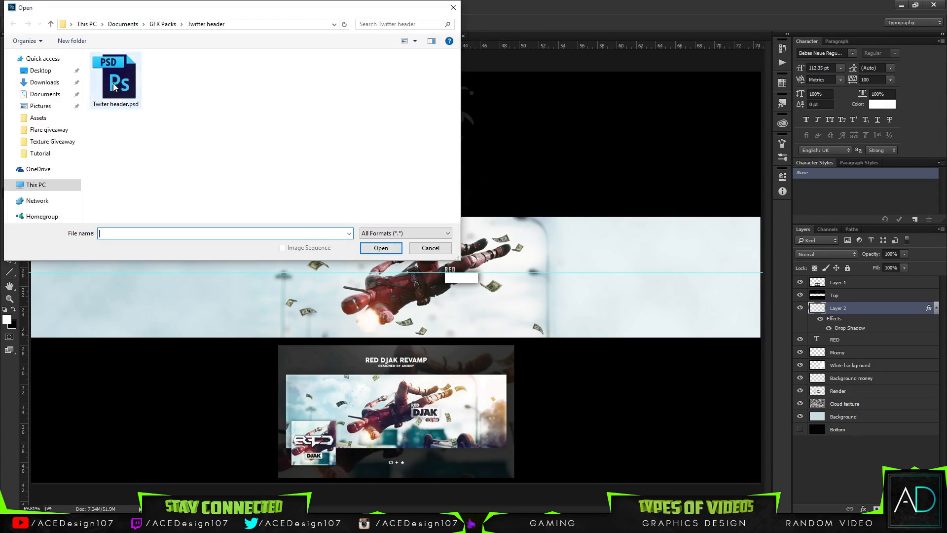
pyautogui.click(36, 184)
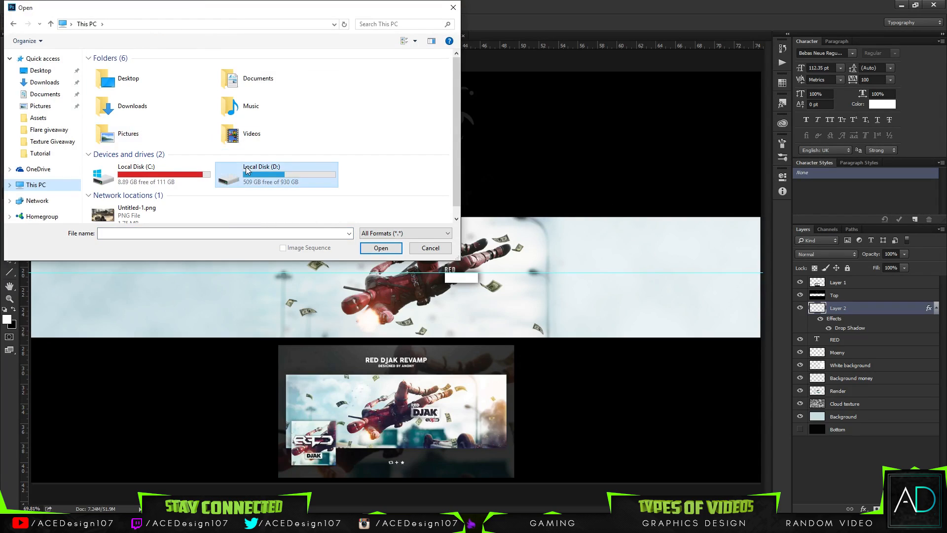
pyautogui.doubleClick(237, 172)
pyautogui.doubleClick(143, 106)
pyautogui.doubleClick(116, 70)
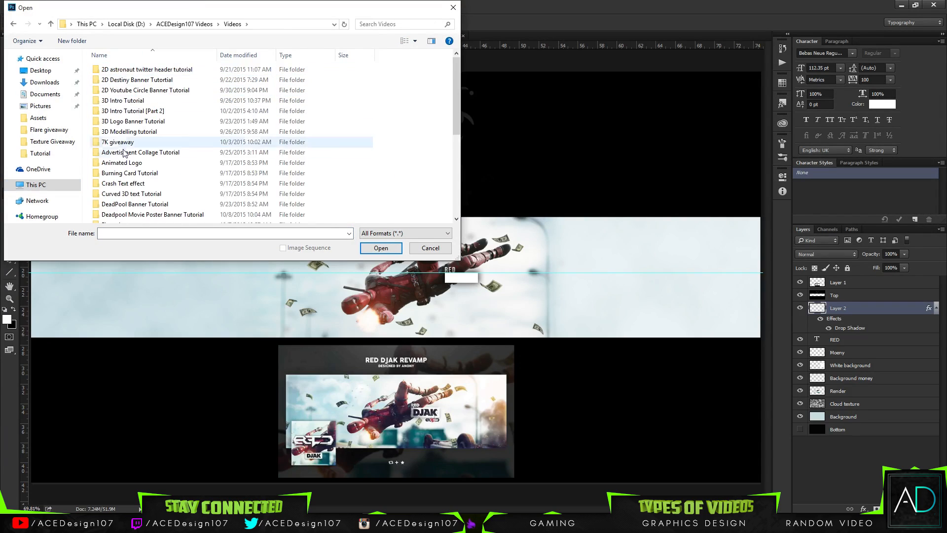
# Look through the Deadpool tutorial asset folders and open the white-concrete-wall.jpg texture.
pyautogui.scroll(-1, 128, 173)
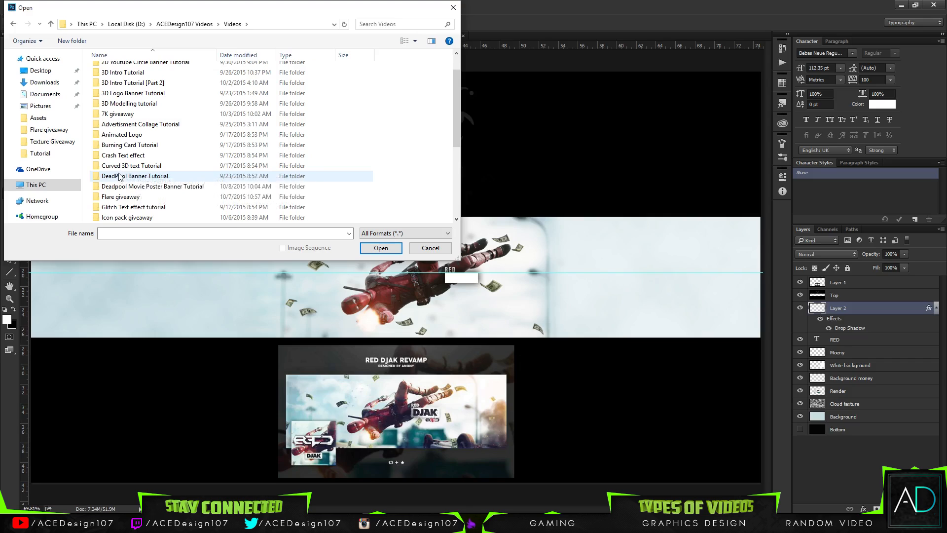
pyautogui.doubleClick(143, 178)
pyautogui.click(16, 22)
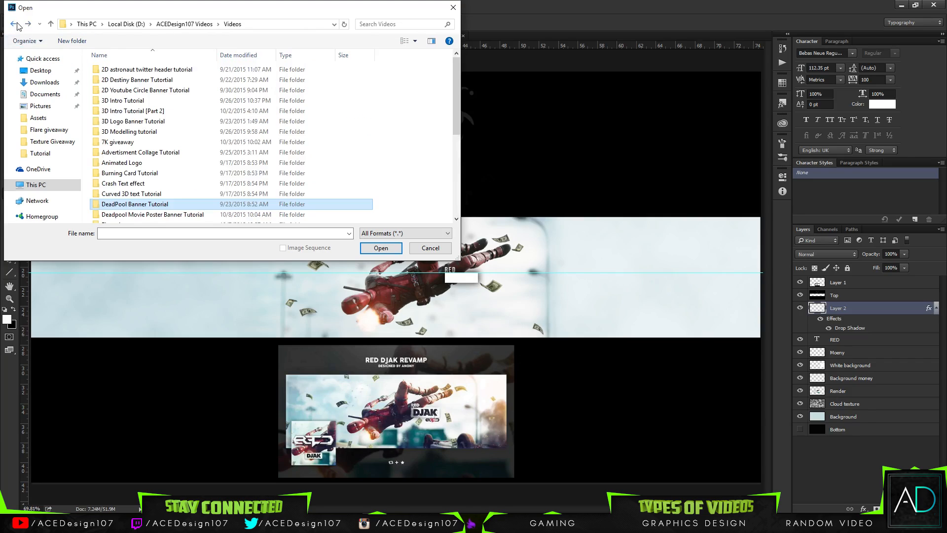
pyautogui.doubleClick(145, 215)
pyautogui.doubleClick(137, 69)
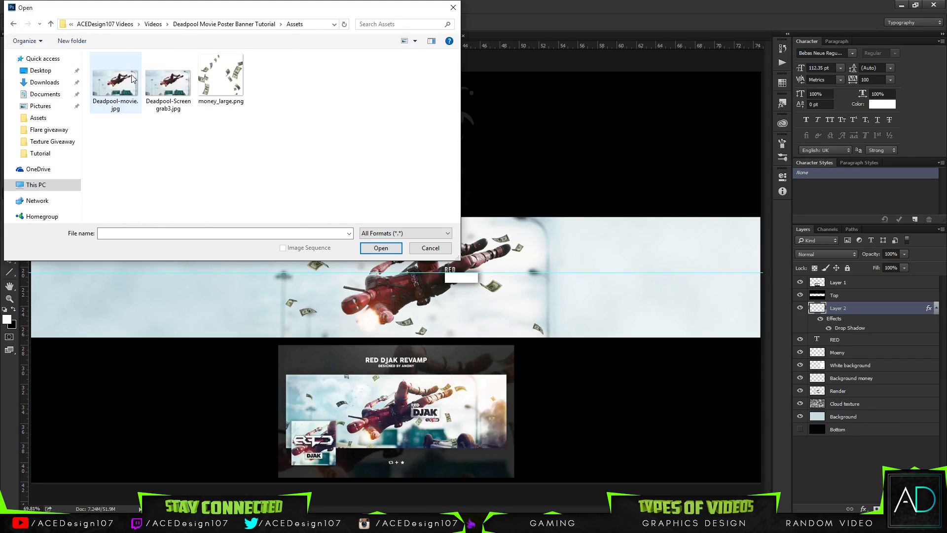
pyautogui.doubleClick(206, 85)
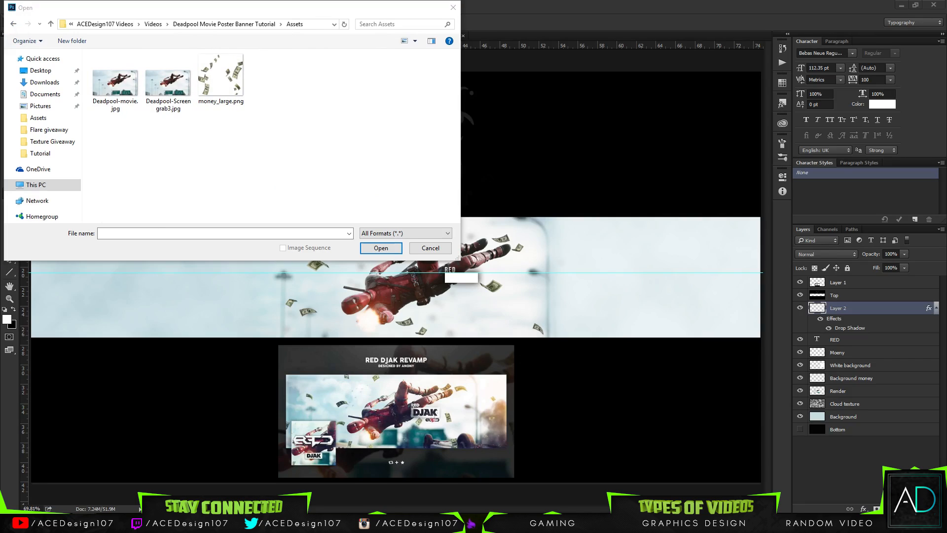
pyautogui.doubleClick(290, 104)
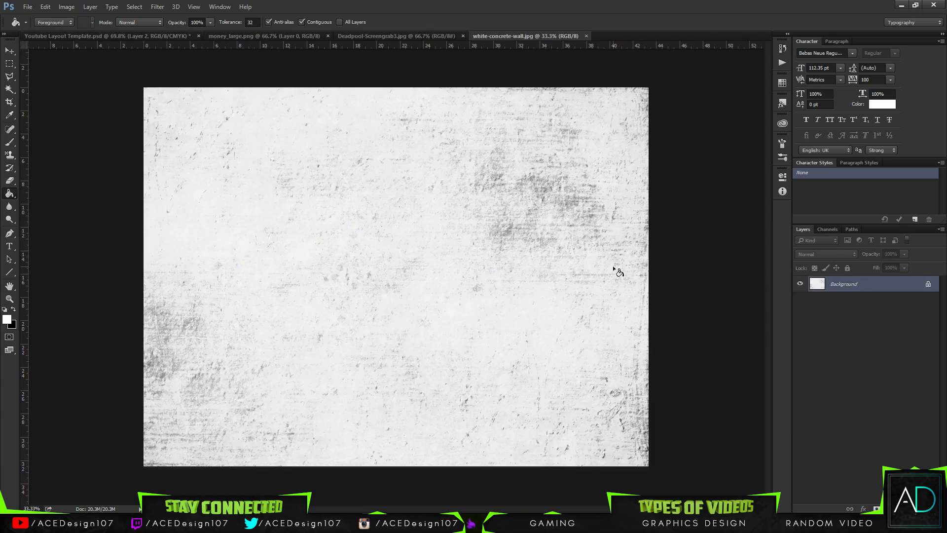
# Bring the concrete texture into the banner document, clip it to the white rectangle on Layer 2 and reposition it.
pyautogui.press('v')
pyautogui.moveTo(105, 41); pyautogui.dragTo(537, 312)
pyautogui.rightClick(881, 310)
pyautogui.click(774, 255)
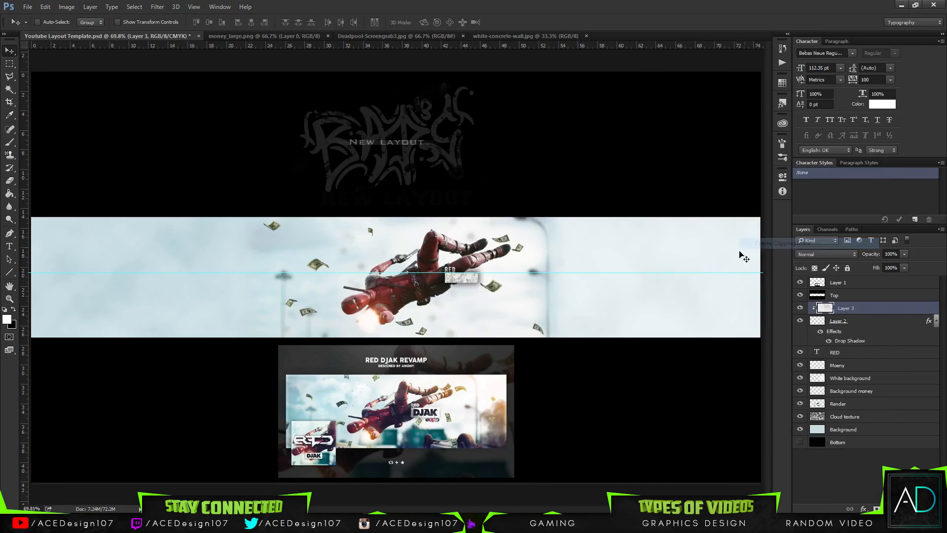
pyautogui.moveTo(562, 271); pyautogui.dragTo(549, 288)
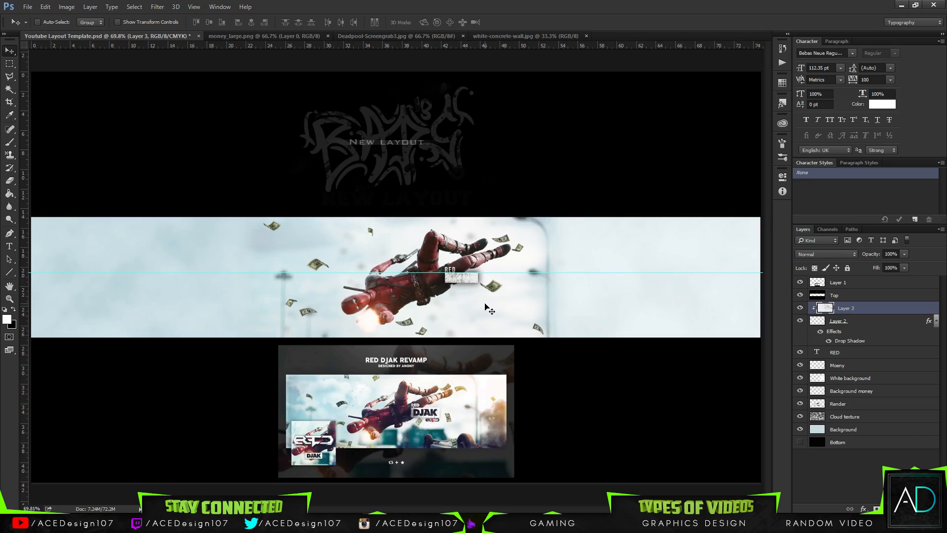
# Erase part of the concrete texture over the white rectangle and merge the texture with the rectangle layer.
pyautogui.hotkey('ctrl', '+')
pyautogui.hotkey('ctrl', '+')
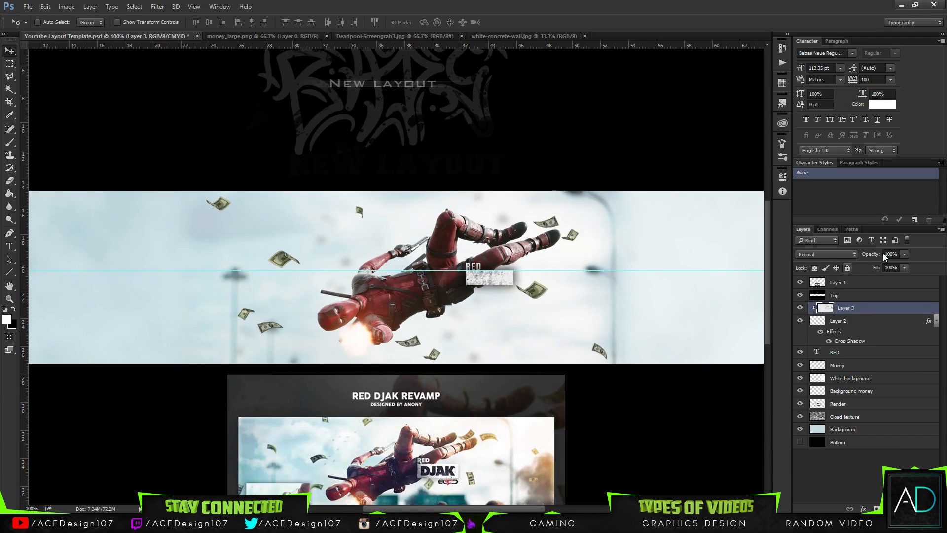
pyautogui.press('e')
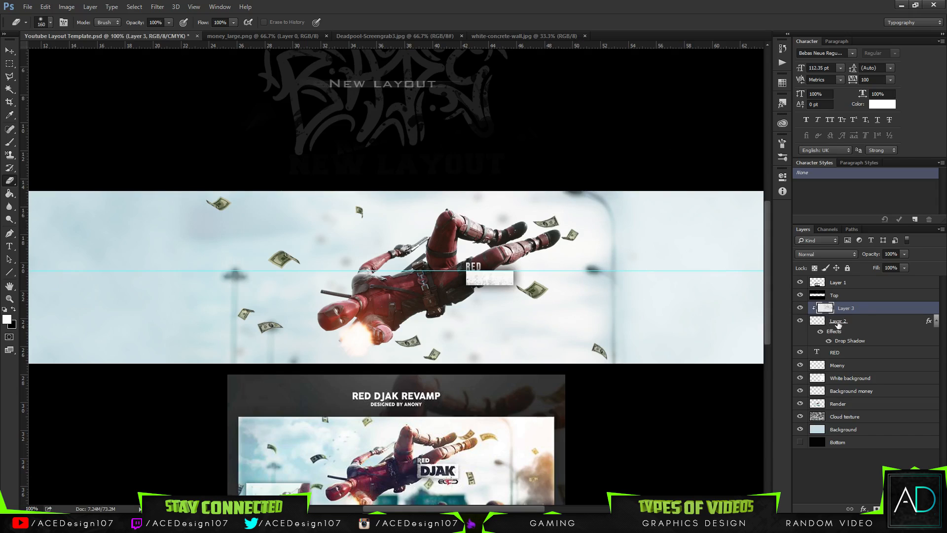
pyautogui.keyDown('shift'); pyautogui.click(871, 323); pyautogui.keyUp('shift')
pyautogui.hotkey('ctrl', 'e')
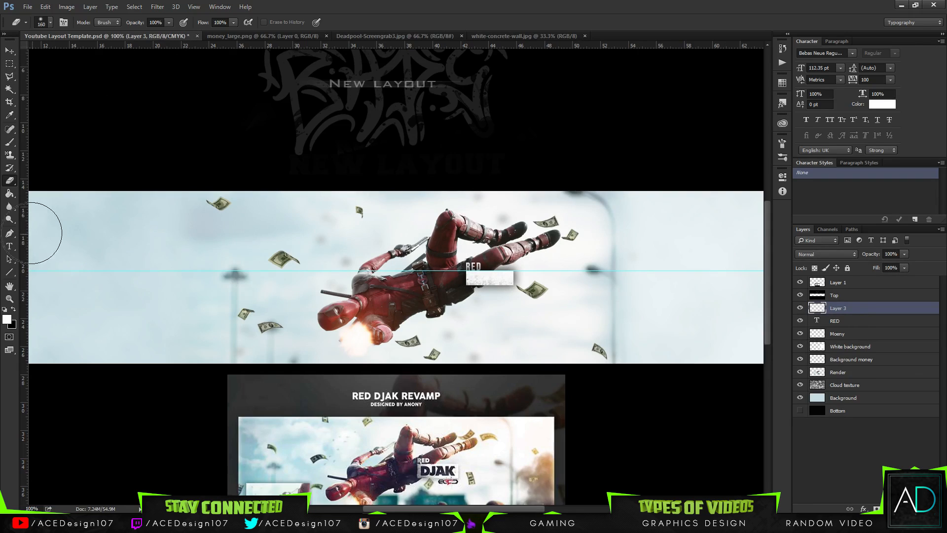
# Choose the 675 px splatter preset for the Brush tool.
pyautogui.click(10, 167)
pyautogui.click(50, 22)
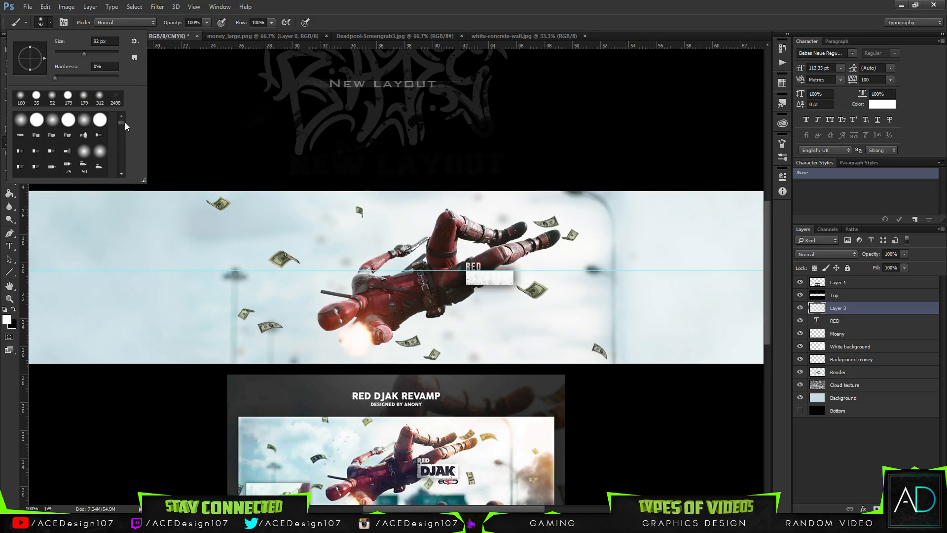
pyautogui.scroll(-10, 84, 143)
pyautogui.click(84, 141)
pyautogui.click(56, 127)
pyautogui.click(40, 126)
pyautogui.click(424, 258)
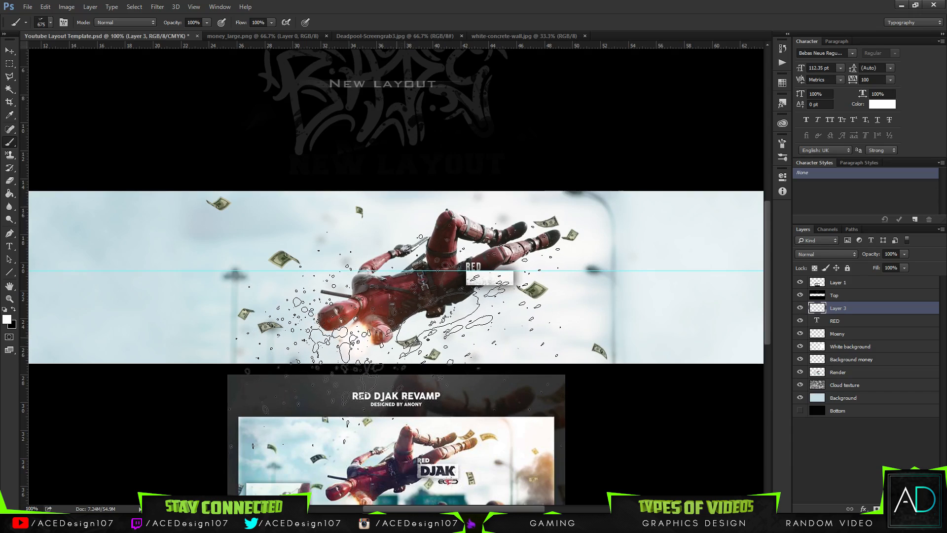
# Add a new layer above Layer 3 and stamp white splatter across Deadpool's body and legs.
pyautogui.hotkey('ctrl', 'shift', 'n')
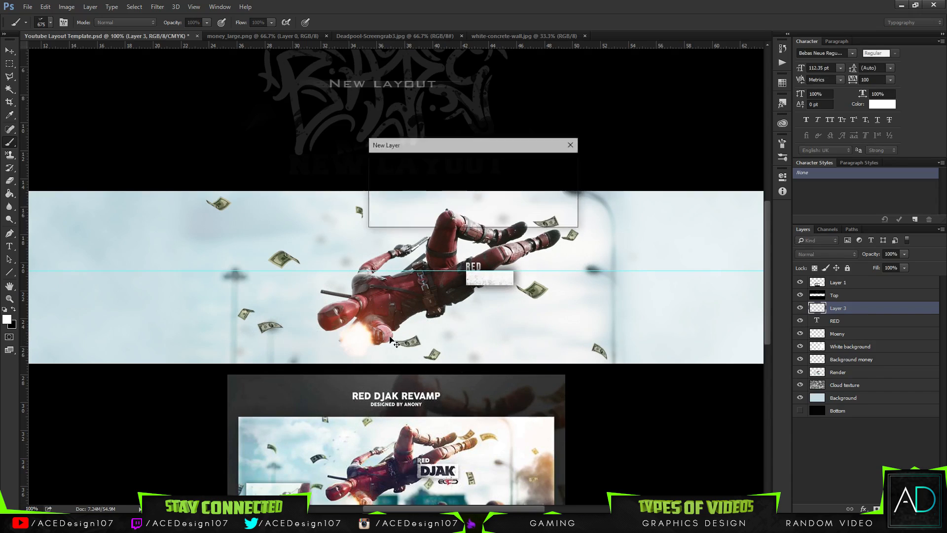
pyautogui.press('Return')
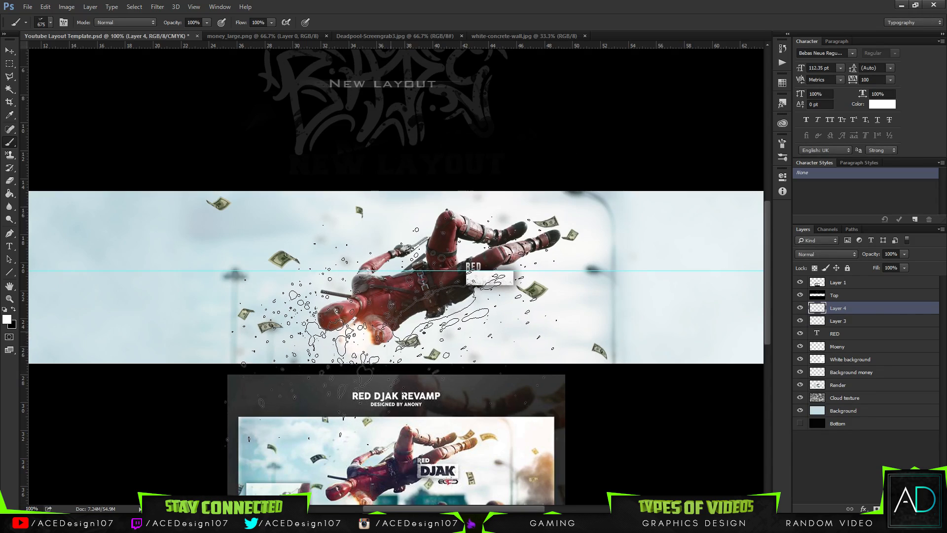
pyautogui.click(387, 335)
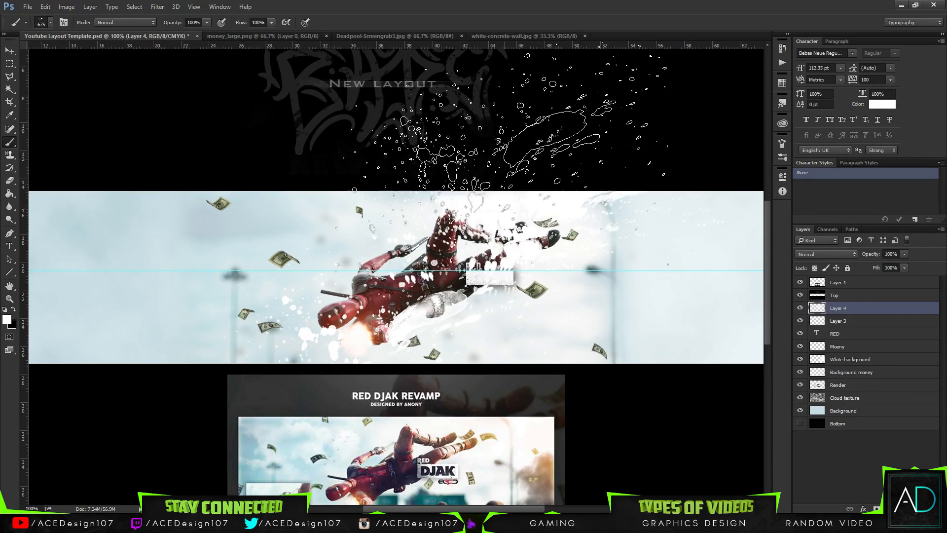
# Try cutting the Layer 4 splatter shape out of the textured box on Layer 3 and deleting Layer 4, and undo it.
pyautogui.keyDown('ctrl'); pyautogui.click(816, 308); pyautogui.keyUp('ctrl')
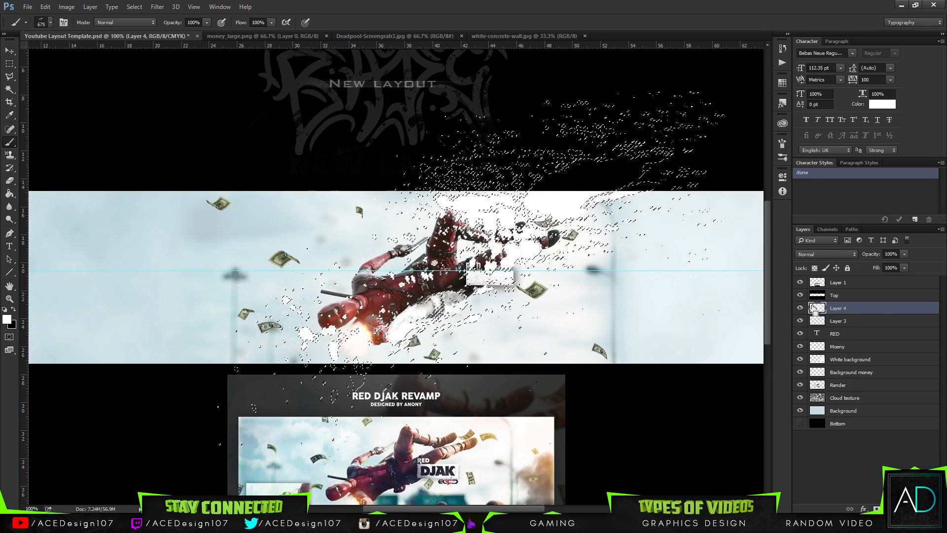
pyautogui.click(858, 321)
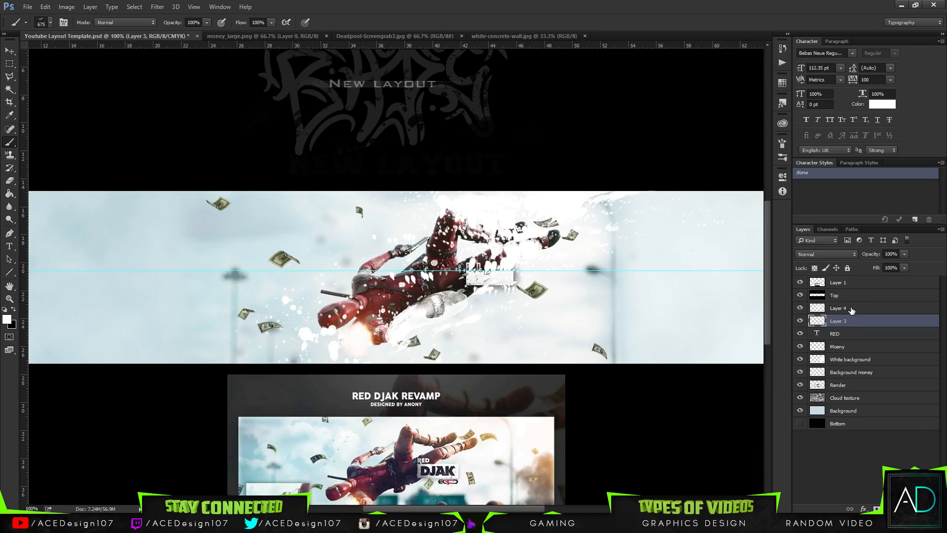
pyautogui.click(851, 310)
pyautogui.press('Delete')
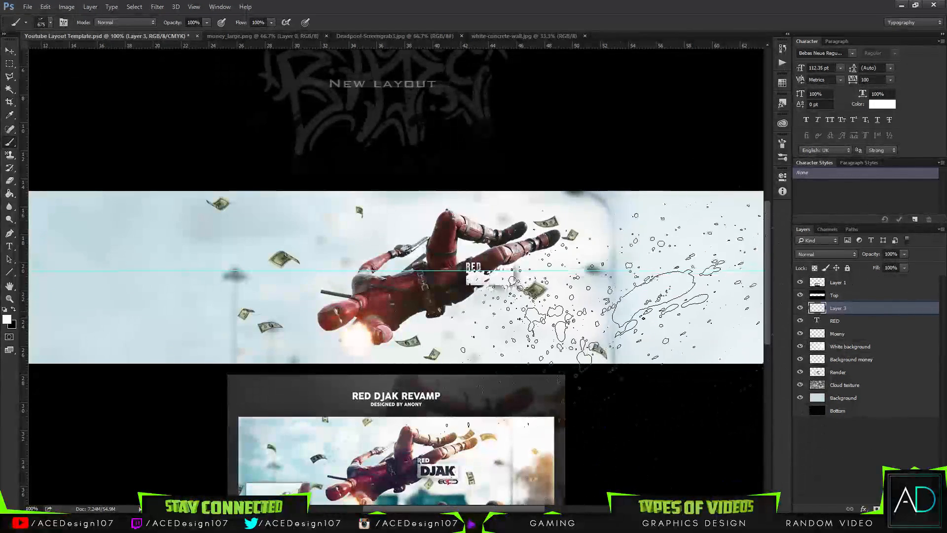
pyautogui.hotkey('ctrl', 'z')
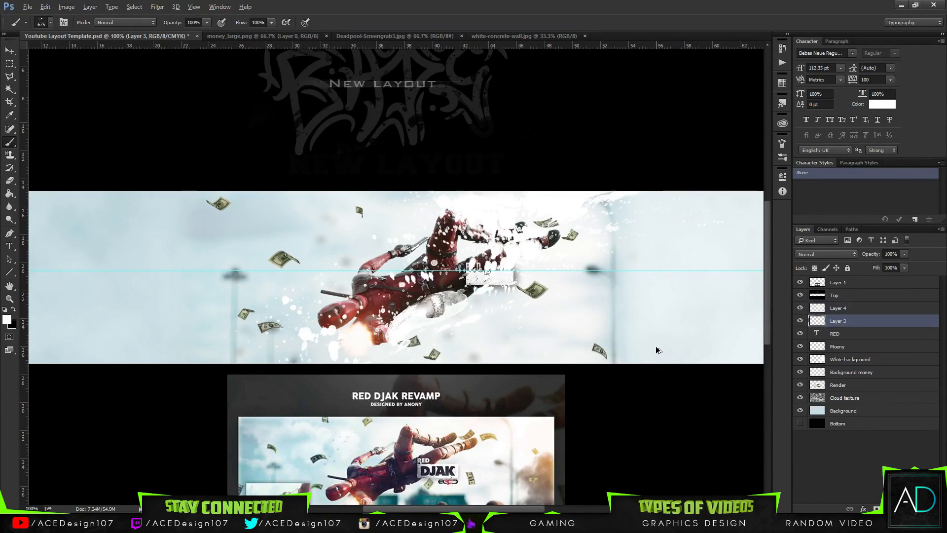
# Load the Layer 4 splatter as a selection, hide that layer to check the box on Layer 3, and deselect.
pyautogui.moveTo(833, 321); pyautogui.dragTo(840, 323)
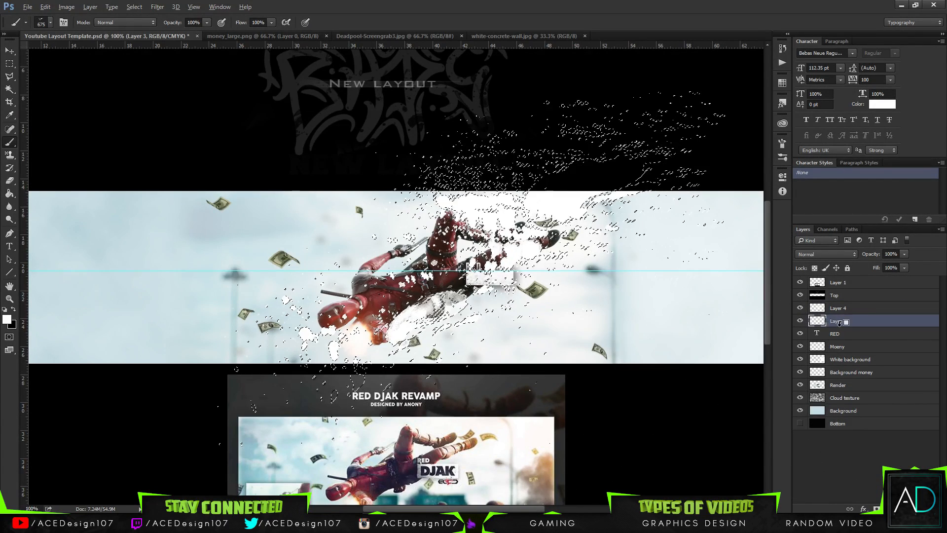
pyautogui.keyDown('shift'); pyautogui.click(866, 309); pyautogui.keyUp('shift')
pyautogui.keyDown('ctrl'); pyautogui.click(867, 309); pyautogui.keyUp('ctrl')
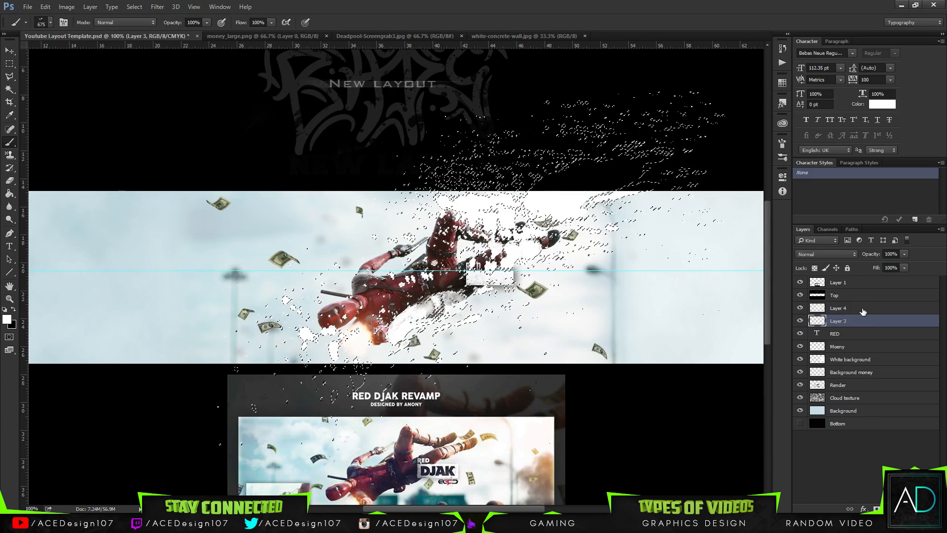
pyautogui.click(863, 311)
pyautogui.click(800, 308)
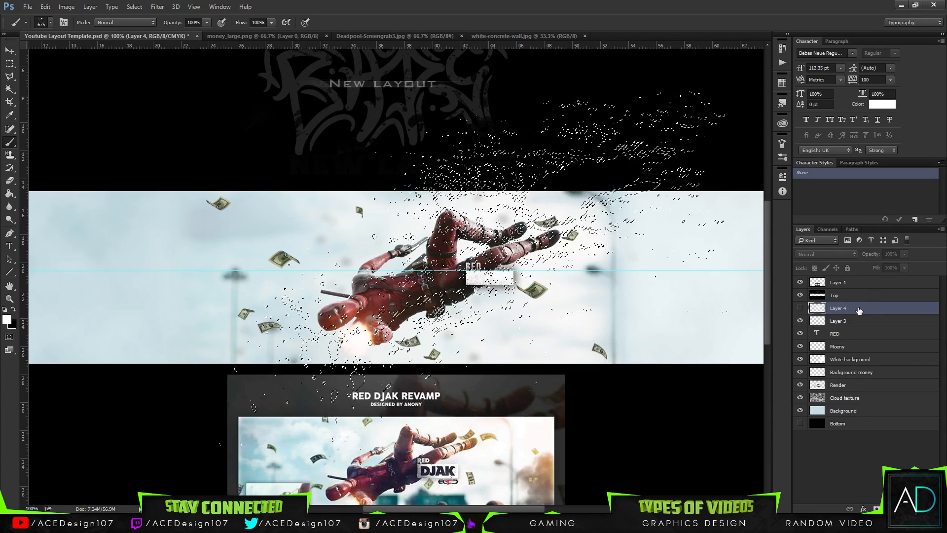
pyautogui.click(843, 322)
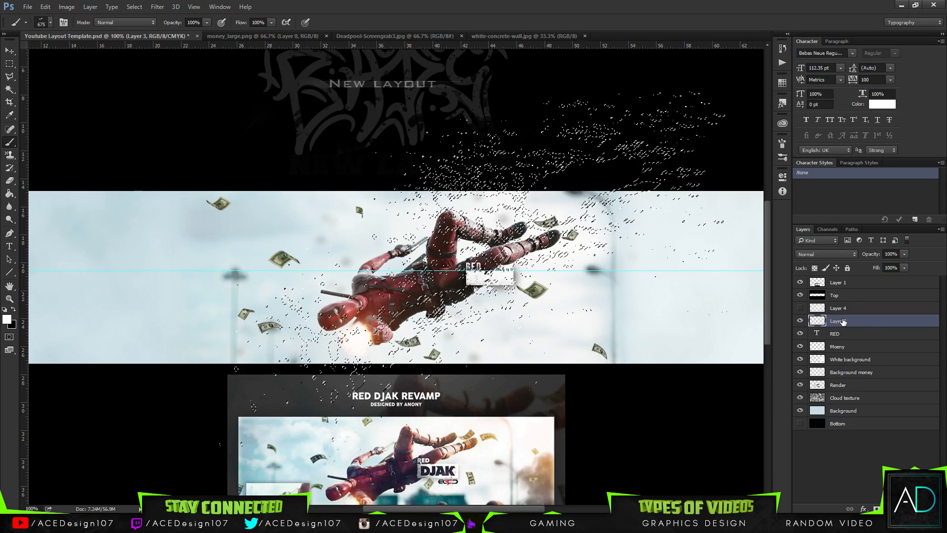
pyautogui.hotkey('ctrl', 'd')
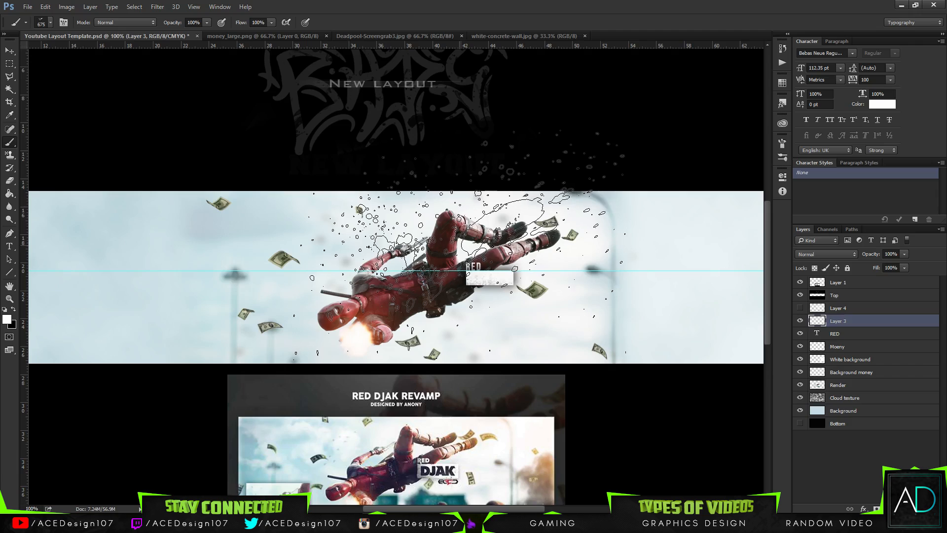
pyautogui.hotkey('ctrl', 'd')
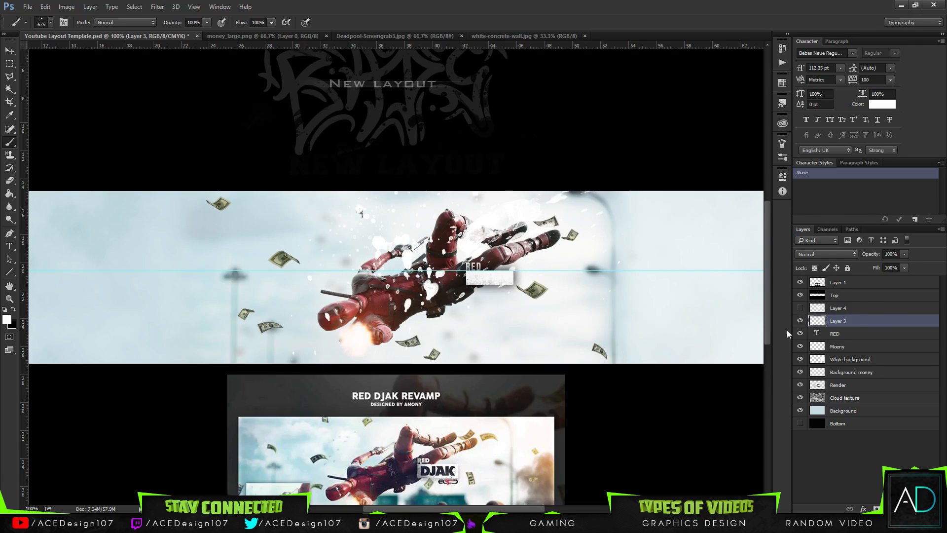
# Show Layer 4 and stamp fresh white splatter on it over the name box and Deadpool's legs.
pyautogui.click(818, 307)
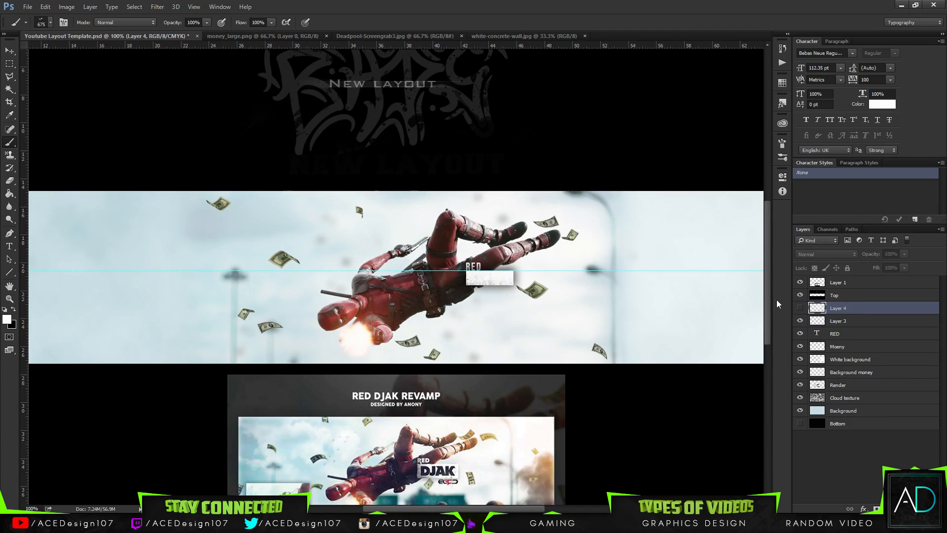
pyautogui.click(799, 308)
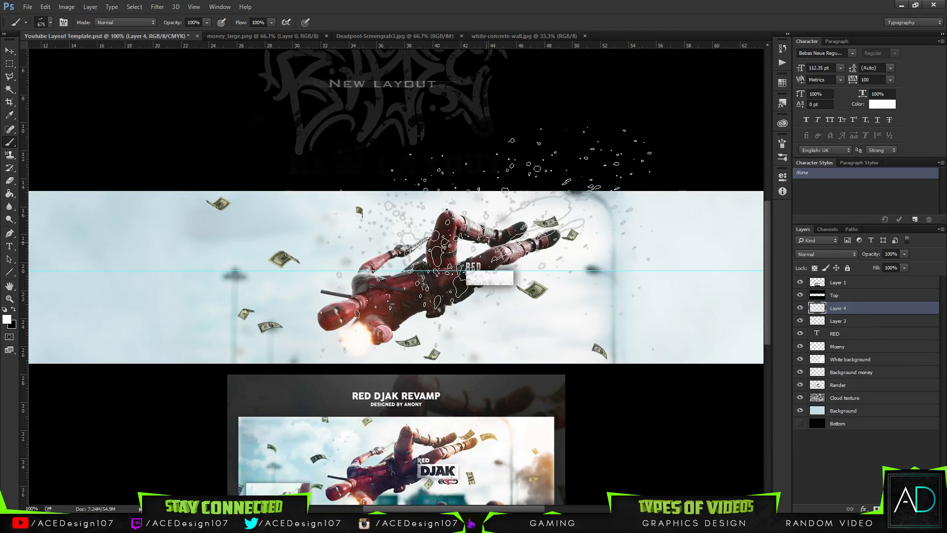
pyautogui.click(485, 240)
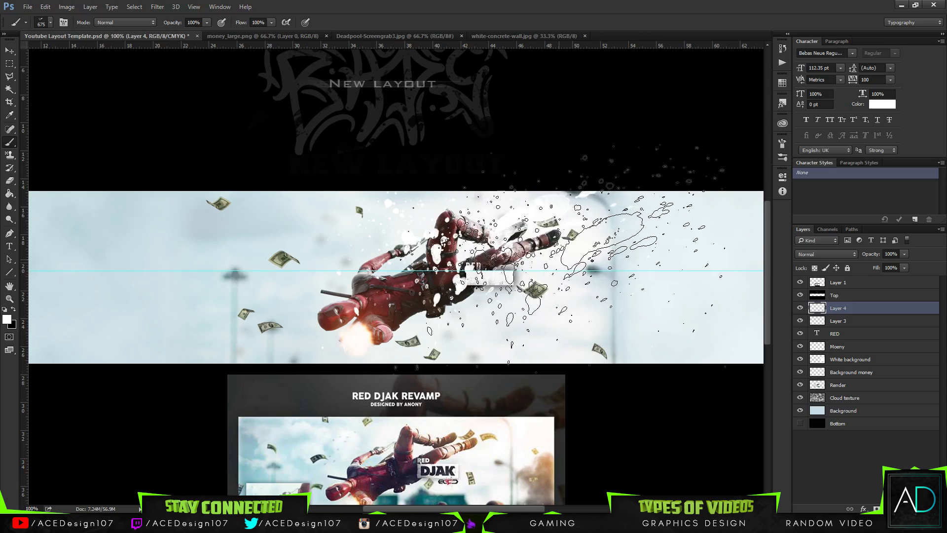
pyautogui.click(572, 254)
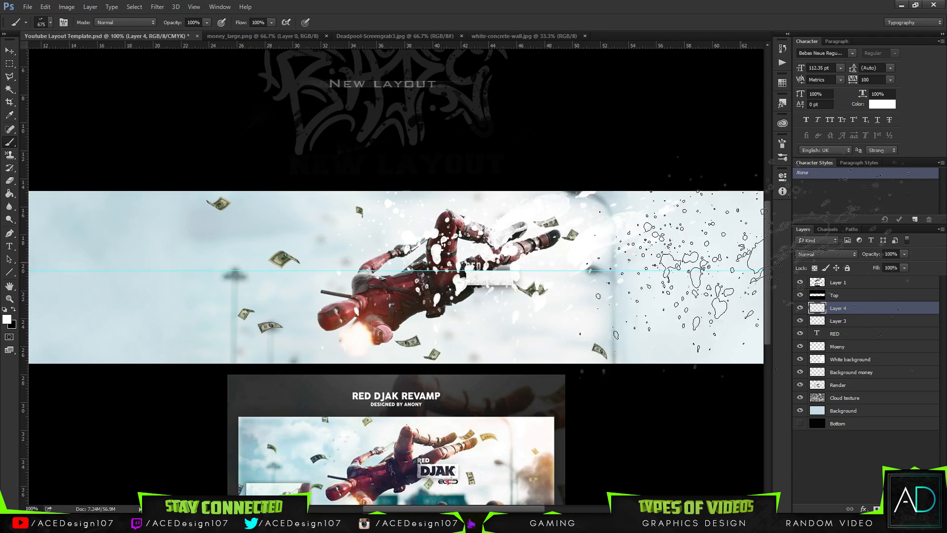
# Cut the Layer 4 splatter shape out of the textured box on Layer 3 and delete Layer 4.
pyautogui.keyDown('ctrl'); pyautogui.click(817, 308); pyautogui.keyUp('ctrl')
pyautogui.click(872, 323)
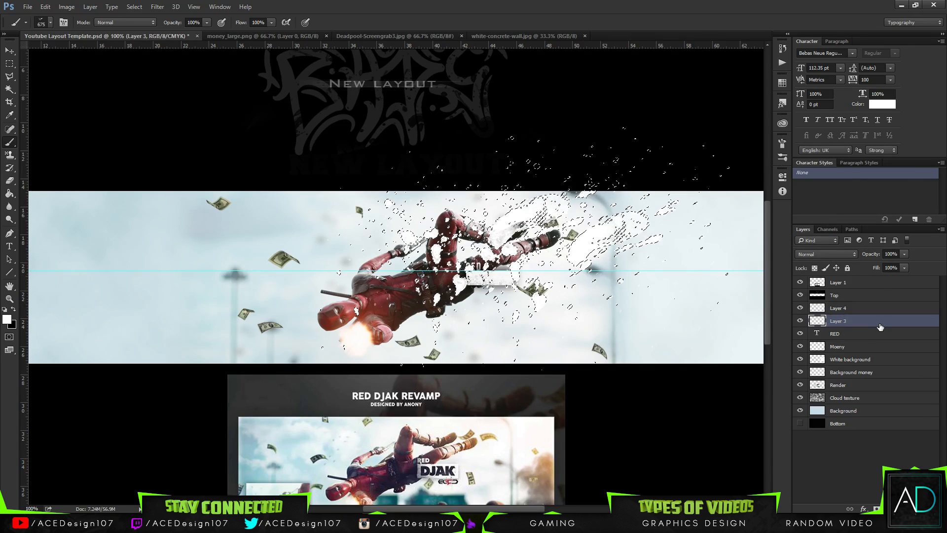
pyautogui.click(890, 308)
pyautogui.hotkey('ctrl', 'd')
pyautogui.press('Delete')
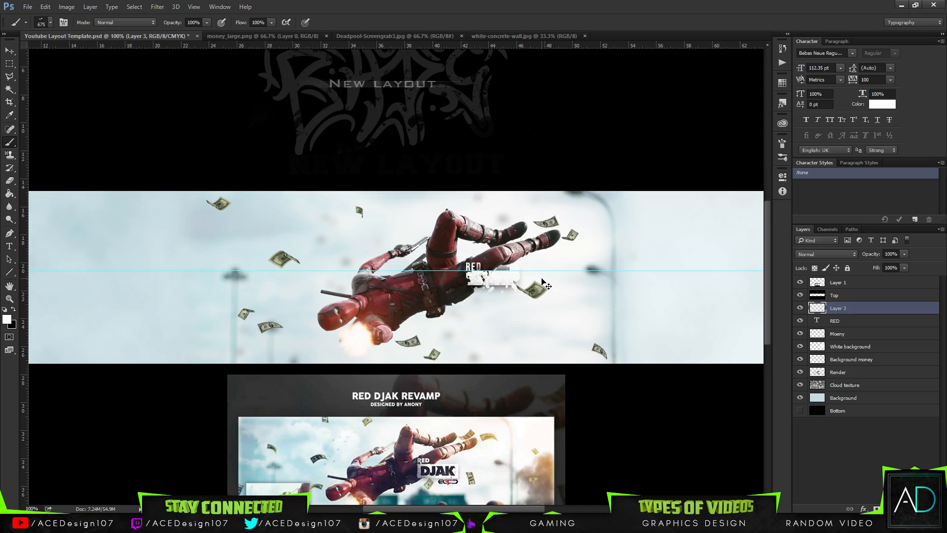
# Add the text "DJAK" in black (000000) on a new text layer just below the textured name box.
pyautogui.scroll(-3, 545, 284)
pyautogui.hotkey('ctrl', '+')
pyautogui.press('t')
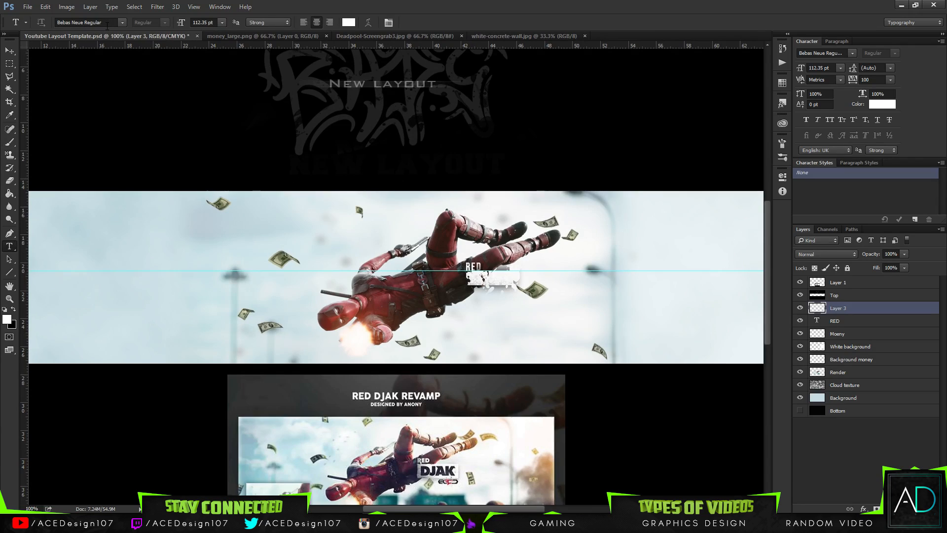
pyautogui.click(348, 22)
pyautogui.write('000000')
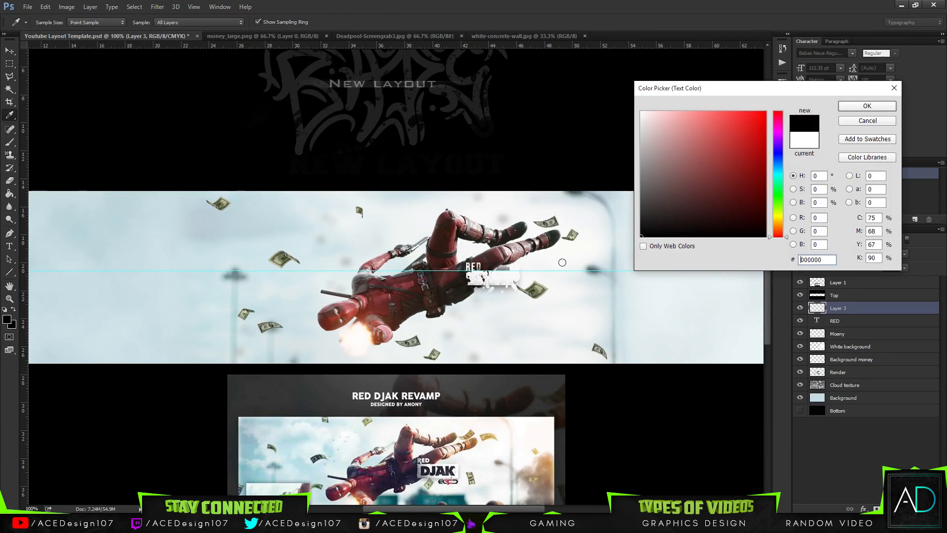
pyautogui.click(866, 106)
pyautogui.click(466, 323)
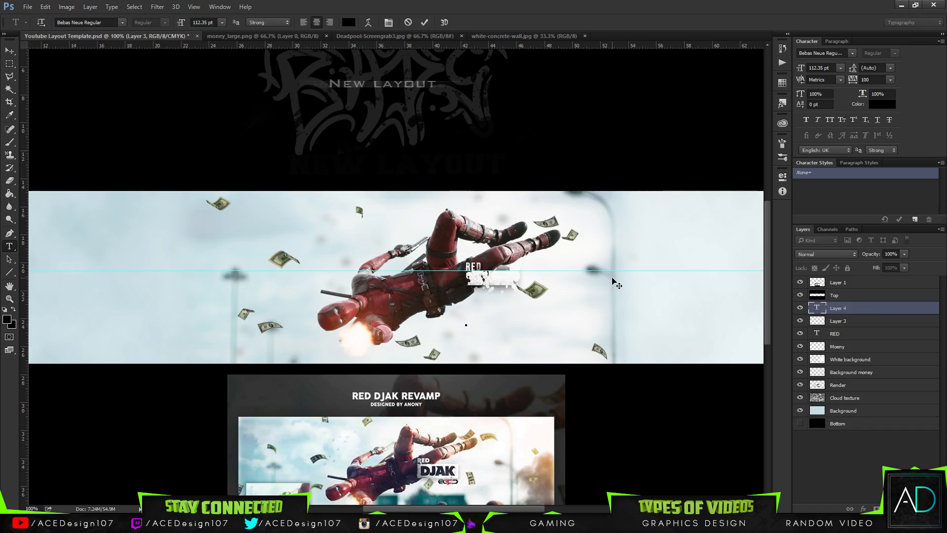
pyautogui.write('DJ')
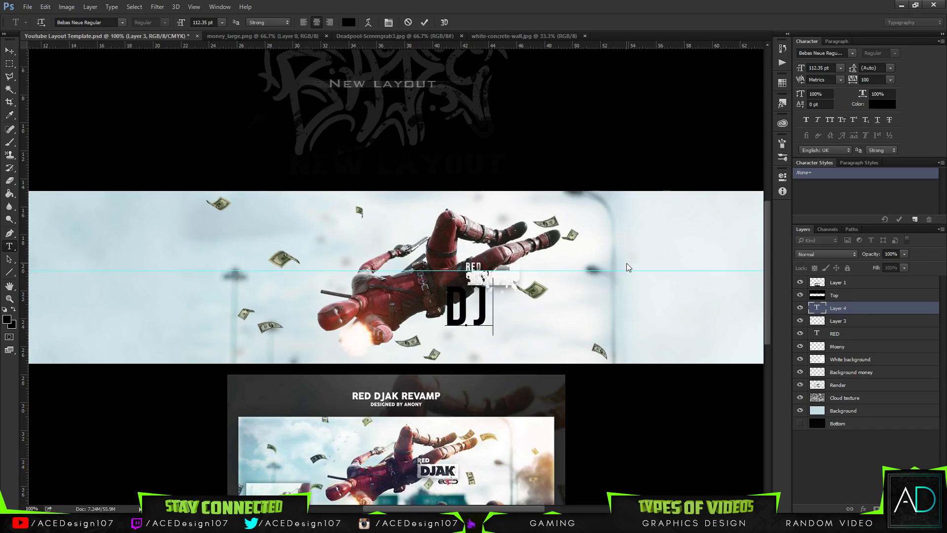
pyautogui.write('AK')
pyautogui.hotkey('ctrl', 'Return')
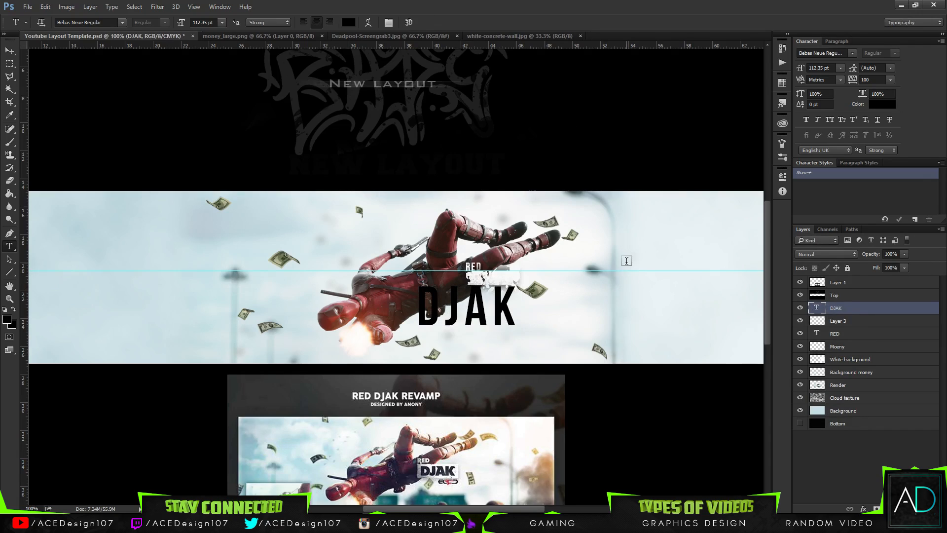
# Change the DJAK text's font to American Captain Regular.
pyautogui.click(89, 22)
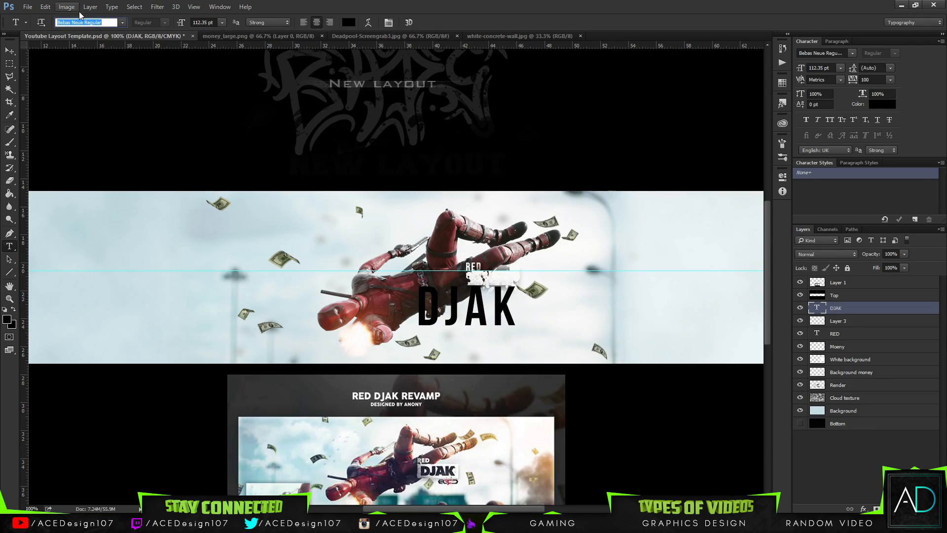
pyautogui.write('amer')
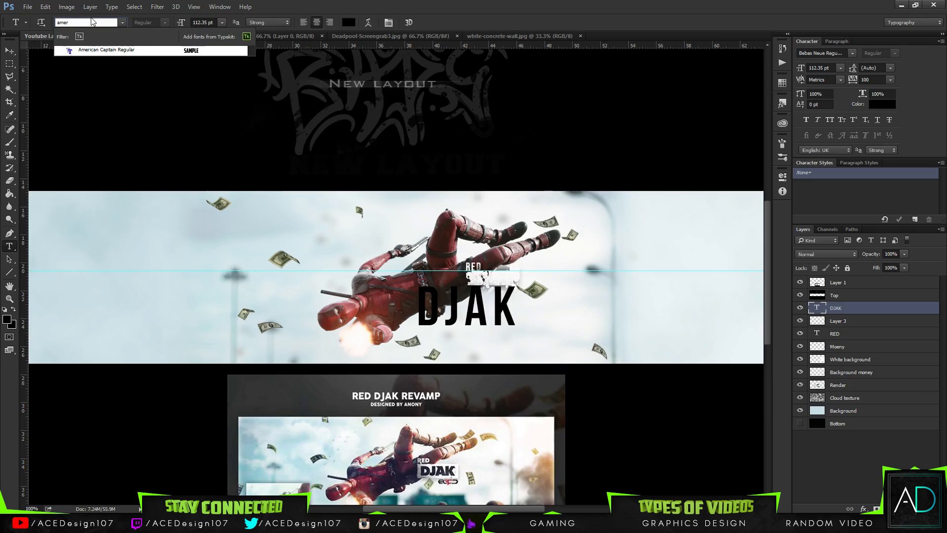
pyautogui.press('Return')
# Scale the DJAK text down to 33.5 pt and nudge it into place over the splattered name box.
pyautogui.hotkey('ctrl', 't')
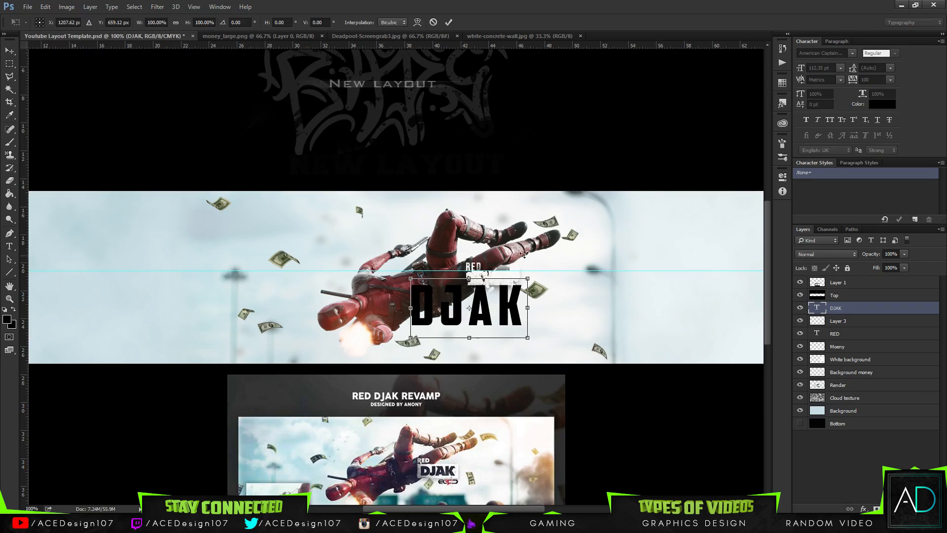
pyautogui.moveTo(531, 280); pyautogui.dragTo(501, 283)
pyautogui.press('Return')
pyautogui.hotkey('ctrl', 't')
pyautogui.press('Up')
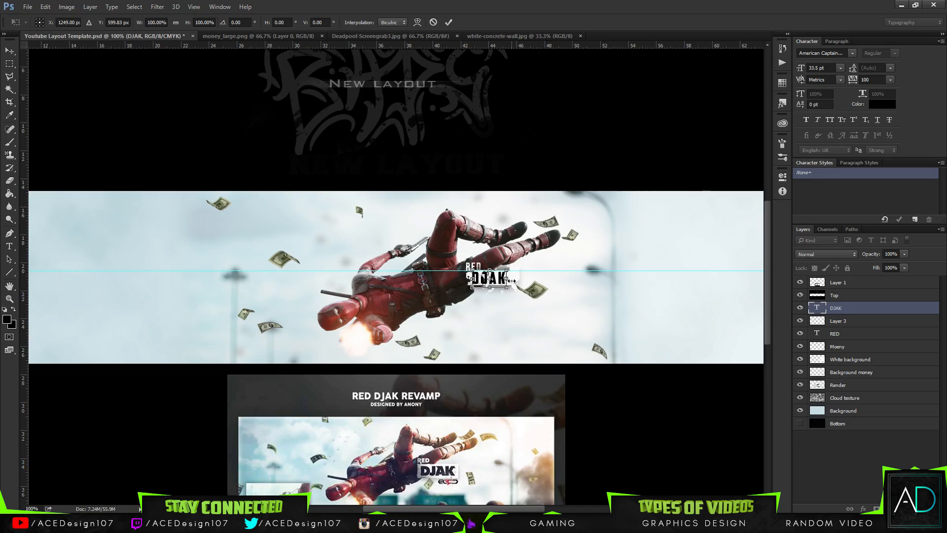
pyautogui.press('Return')
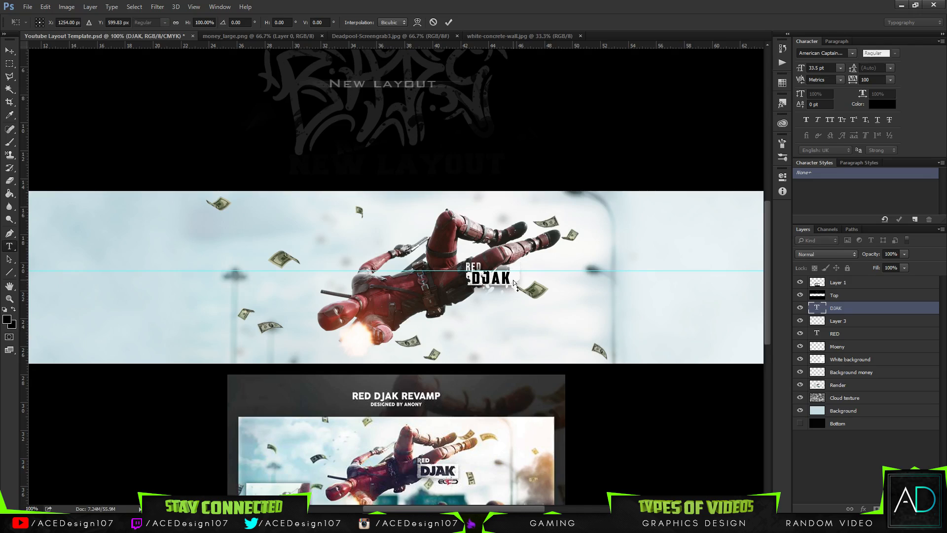
pyautogui.hotkey('ctrl', 't')
pyautogui.press('Left')
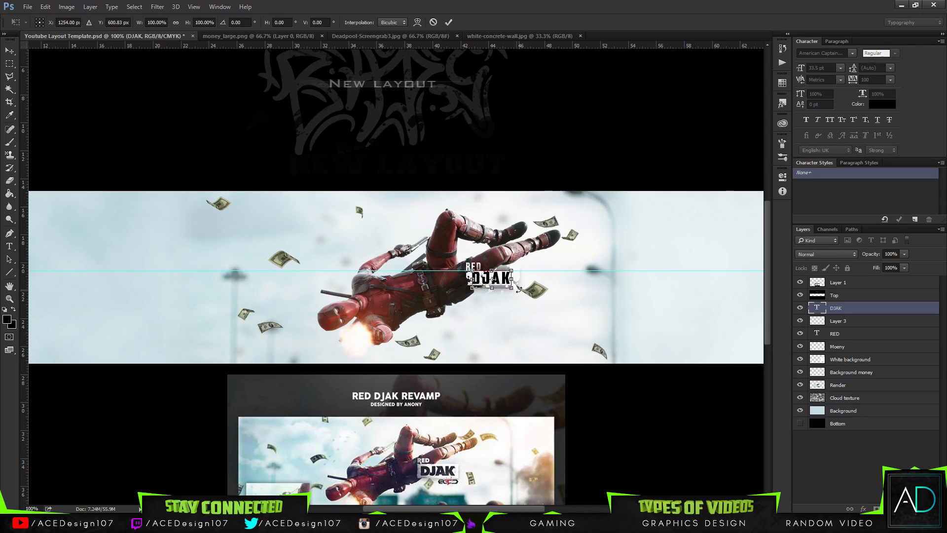
pyautogui.press('Down')
pyautogui.press('Return')
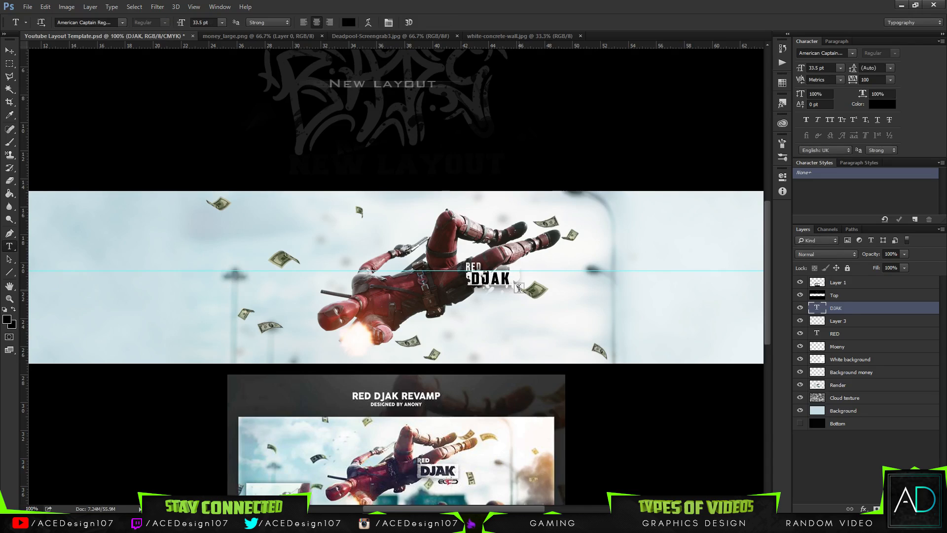
# Try the Overlay blend mode on the DJAK text layer, set it to Darken, and test a reduced layer opacity.
pyautogui.click(854, 254)
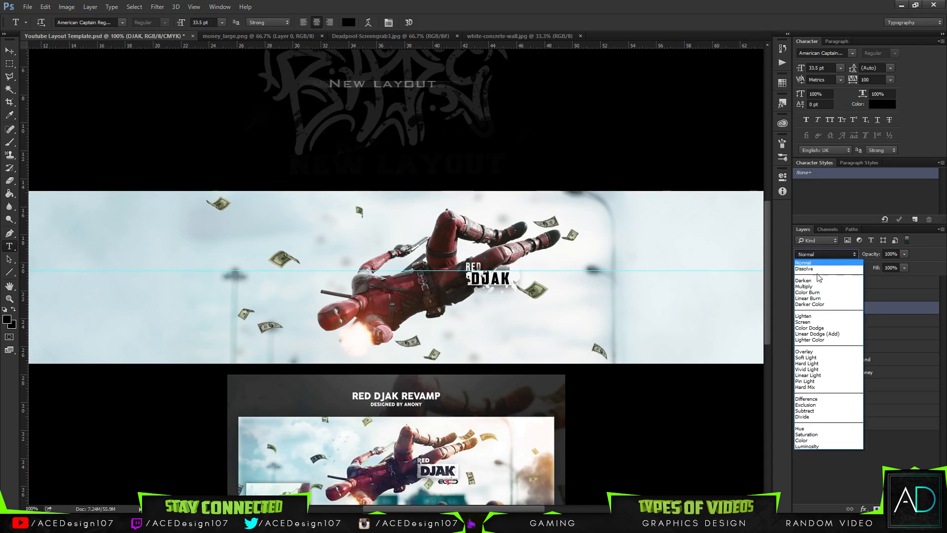
pyautogui.click(801, 346)
pyautogui.click(816, 254)
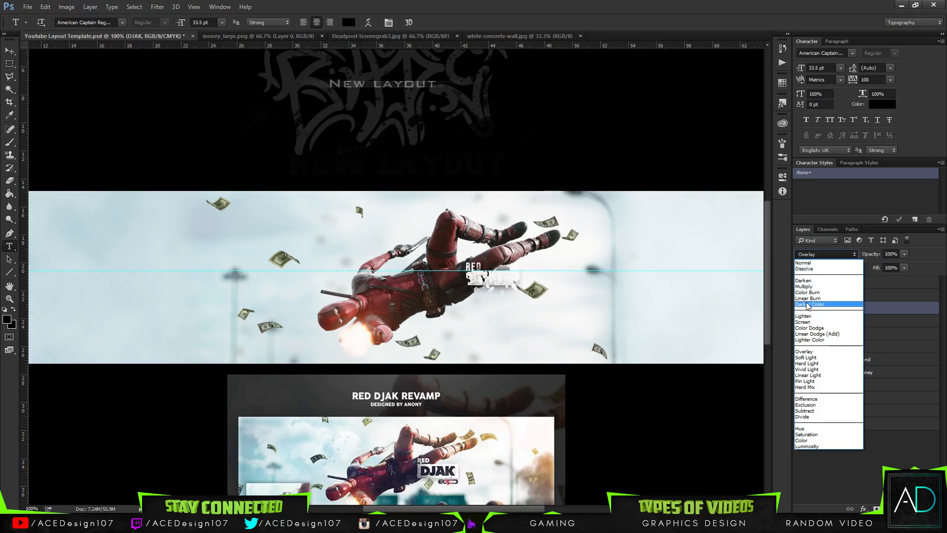
pyautogui.click(806, 358)
pyautogui.press('Up')
pyautogui.press('Up')
pyautogui.press('Up')
pyautogui.press('Up')
pyautogui.press('Up')
pyautogui.press('Up')
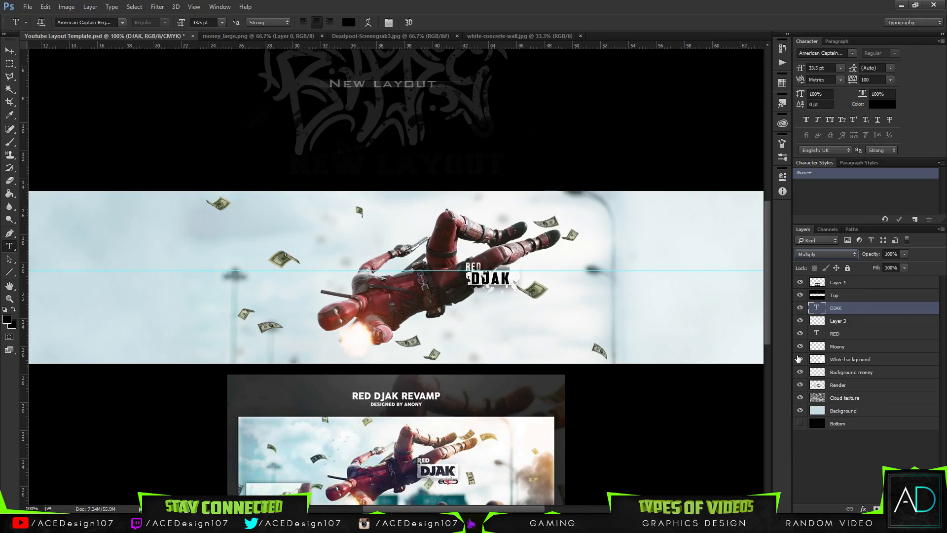
pyautogui.click(904, 254)
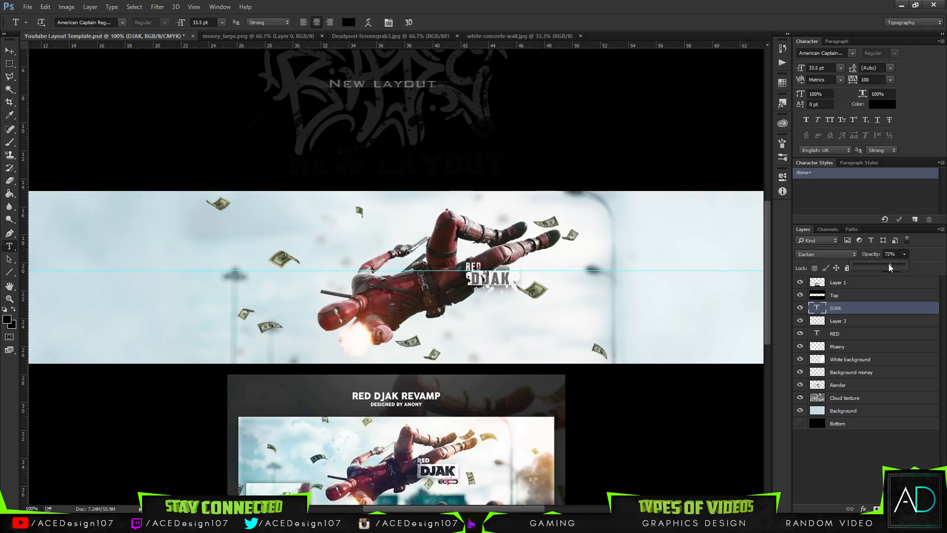
pyautogui.moveTo(890, 268); pyautogui.dragTo(907, 268)
# Bring the white-concrete-wall texture into the Youtube Layout Template above the DJAK text and clip it to that layer.
pyautogui.click(501, 36)
pyautogui.press('v')
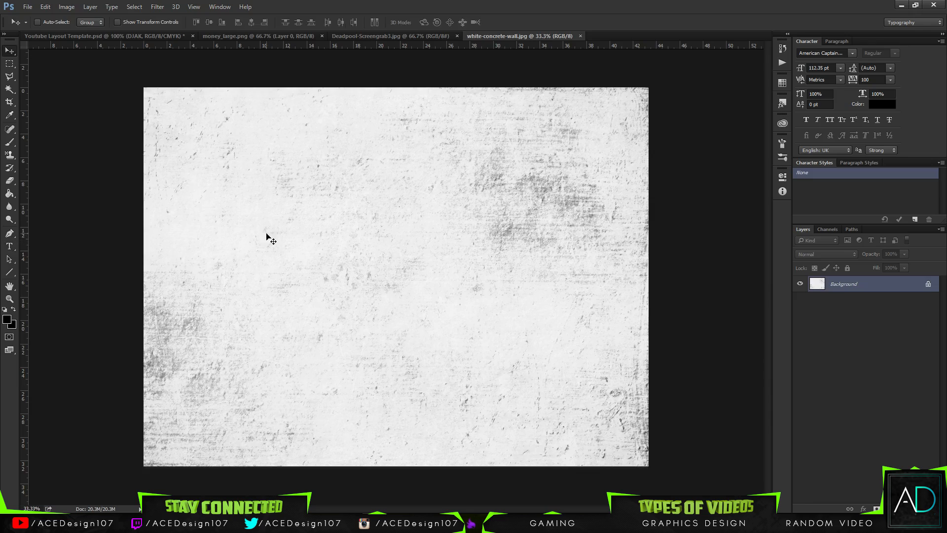
pyautogui.moveTo(127, 39); pyautogui.dragTo(522, 359)
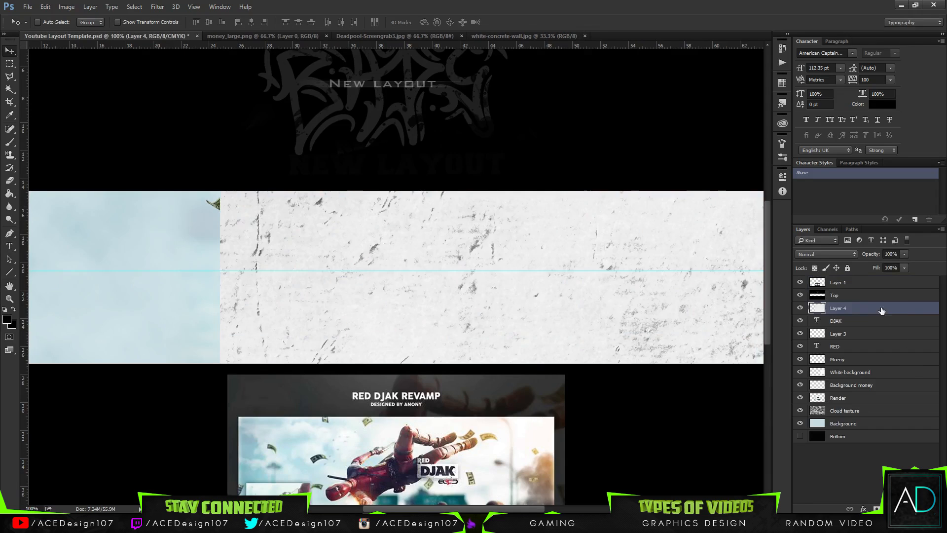
pyautogui.rightClick(860, 311)
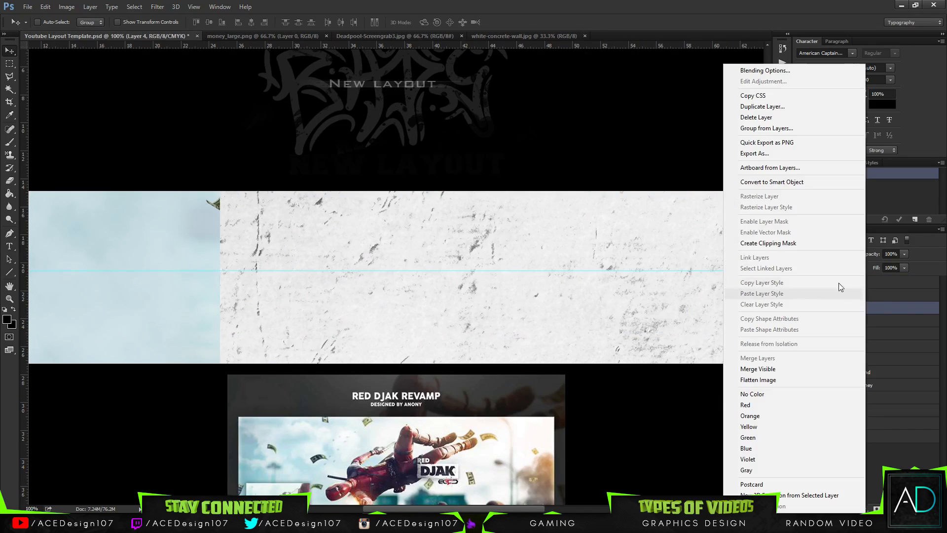
pyautogui.click(762, 242)
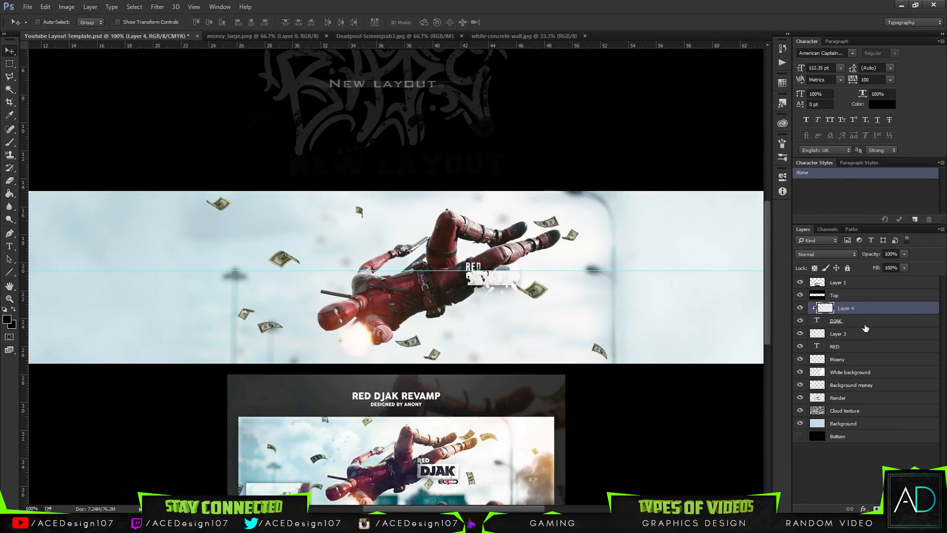
# Rasterize the DJAK text layer and test its visibility and placement against the clipped concrete texture.
pyautogui.rightClick(864, 323)
pyautogui.click(674, 217)
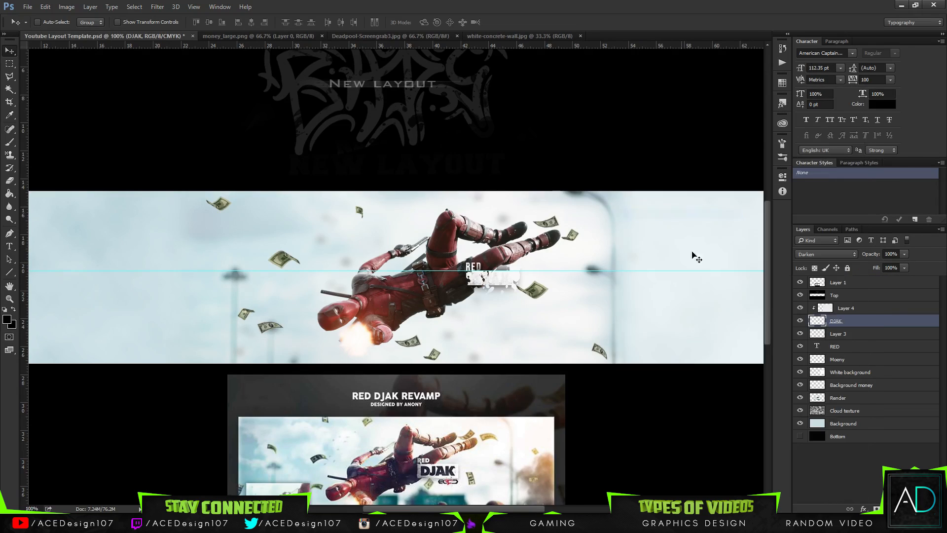
pyautogui.click(869, 308)
pyautogui.click(799, 308)
pyautogui.click(799, 308)
pyautogui.click(799, 321)
pyautogui.click(800, 321)
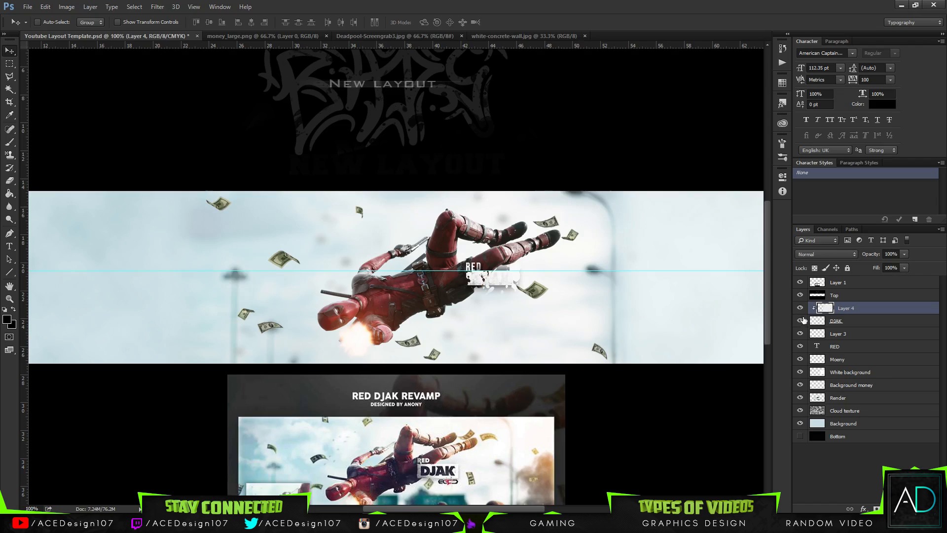
pyautogui.click(848, 321)
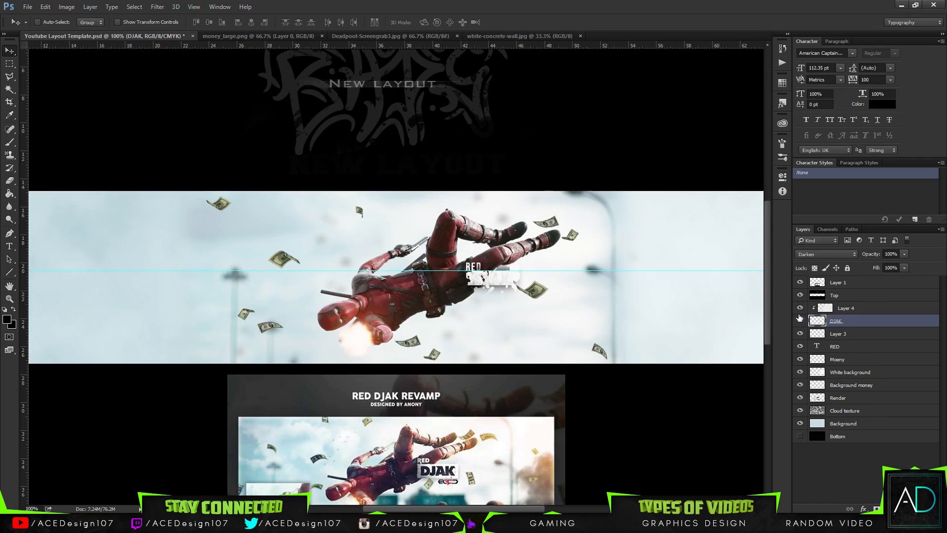
pyautogui.moveTo(521, 293)
pyautogui.mouseDown()
pyautogui.moveTo(562, 220)
pyautogui.moveTo(562, 276)
pyautogui.moveTo(520, 291)
pyautogui.mouseUp()
pyautogui.moveTo(619, 290); pyautogui.dragTo(619, 290)
# Invert the colours of the concrete texture clipped to the DJAK lettering.
pyautogui.click(871, 311)
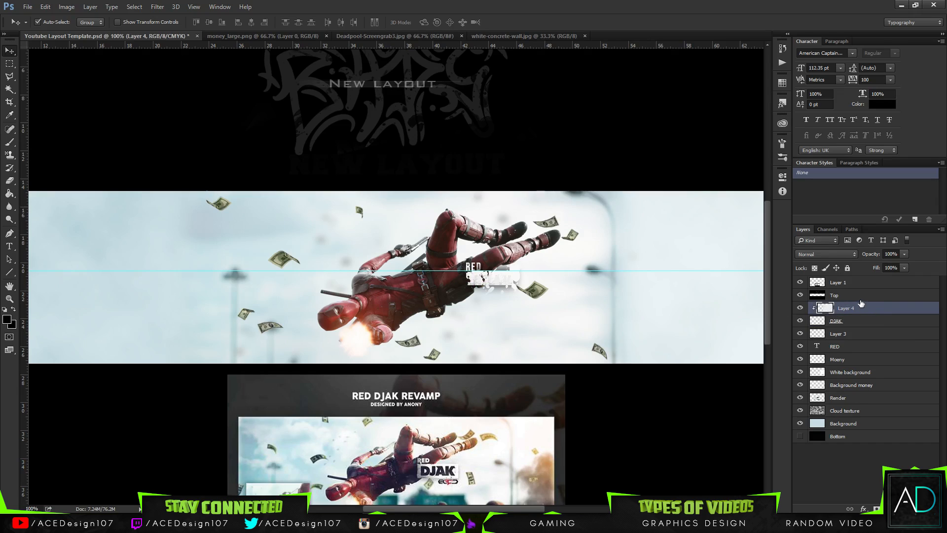
pyautogui.hotkey('ctrl', 'u')
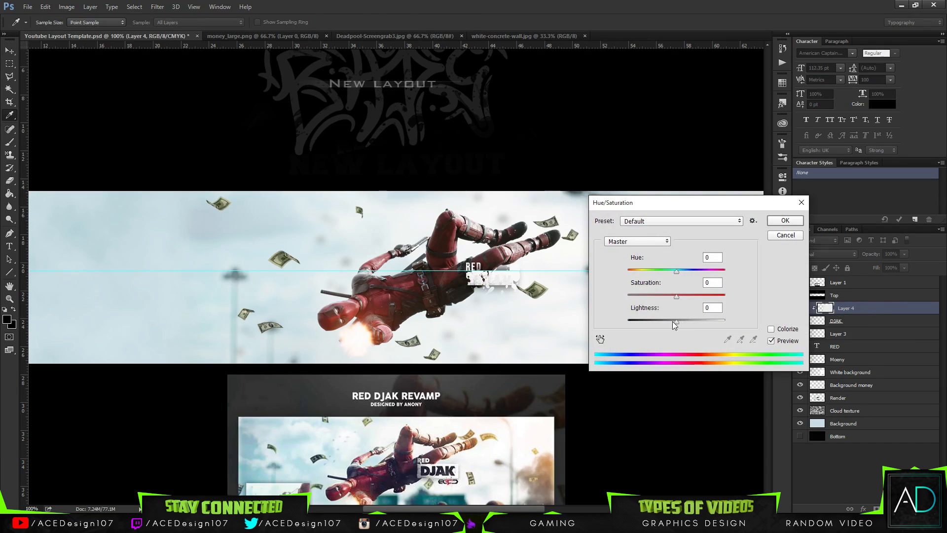
pyautogui.click(794, 235)
pyautogui.hotkey('ctrl', 'i')
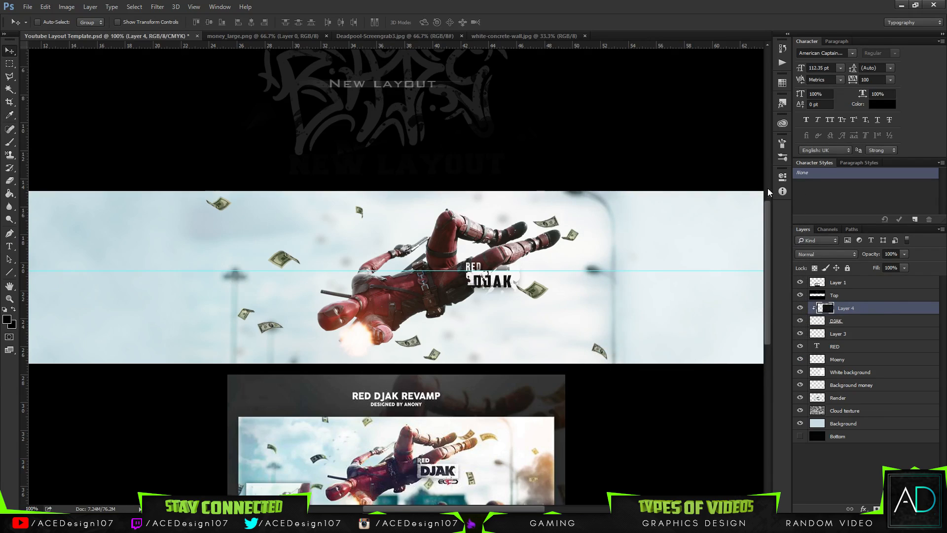
# Move the DJAK lettering up slightly so it sits on the splattered name box.
pyautogui.click(869, 322)
pyautogui.moveTo(503, 290)
pyautogui.mouseDown()
pyautogui.moveTo(524, 281)
pyautogui.moveTo(515, 288)
pyautogui.mouseUp()
pyautogui.click(887, 311)
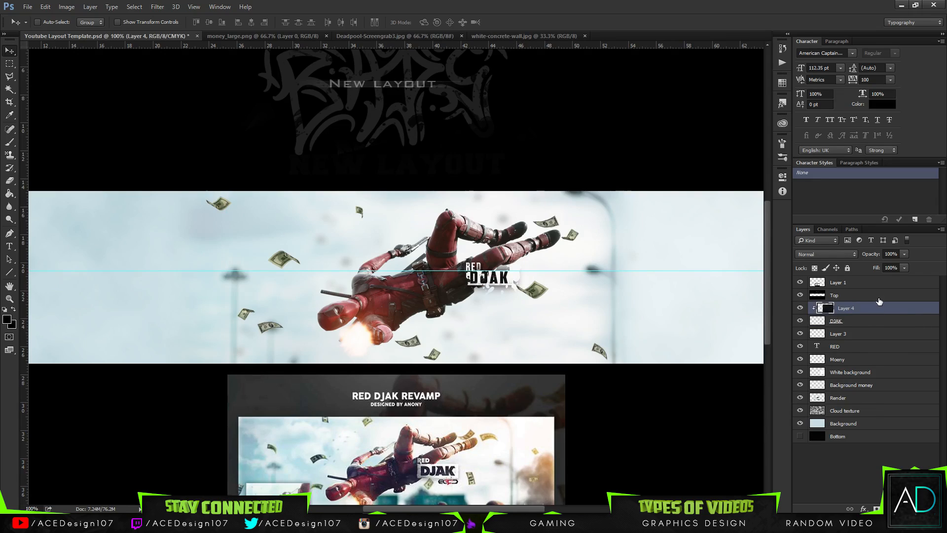
pyautogui.click(854, 319)
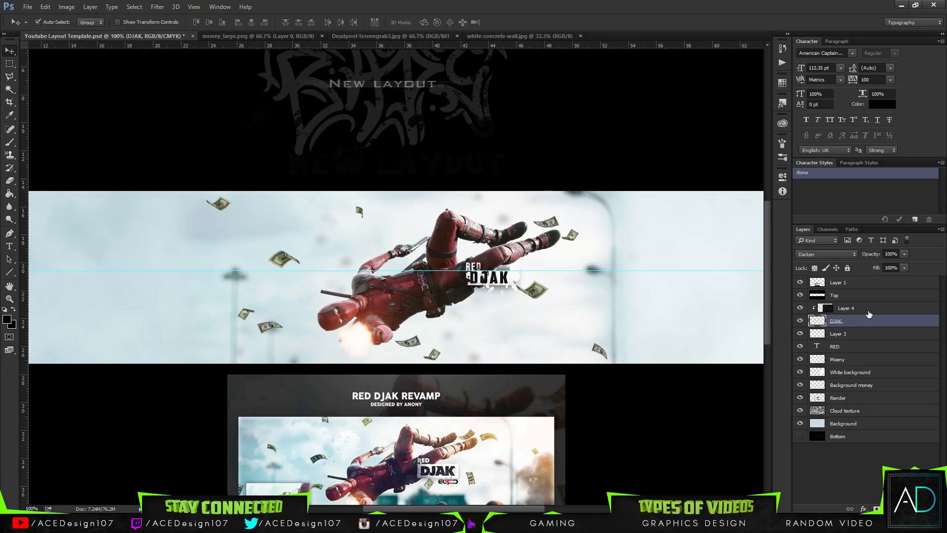
# Select the DJAK layer together with its clipped texture and nudge both horizontally into place on the name box.
pyautogui.keyDown('ctrl'); pyautogui.click(867, 311); pyautogui.keyUp('ctrl')
pyautogui.moveTo(566, 299); pyautogui.dragTo(567, 299)
pyautogui.press('Left')
pyautogui.press('Left')
pyautogui.press('Left')
pyautogui.press('Left')
pyautogui.press('Left')
pyautogui.press('Left')
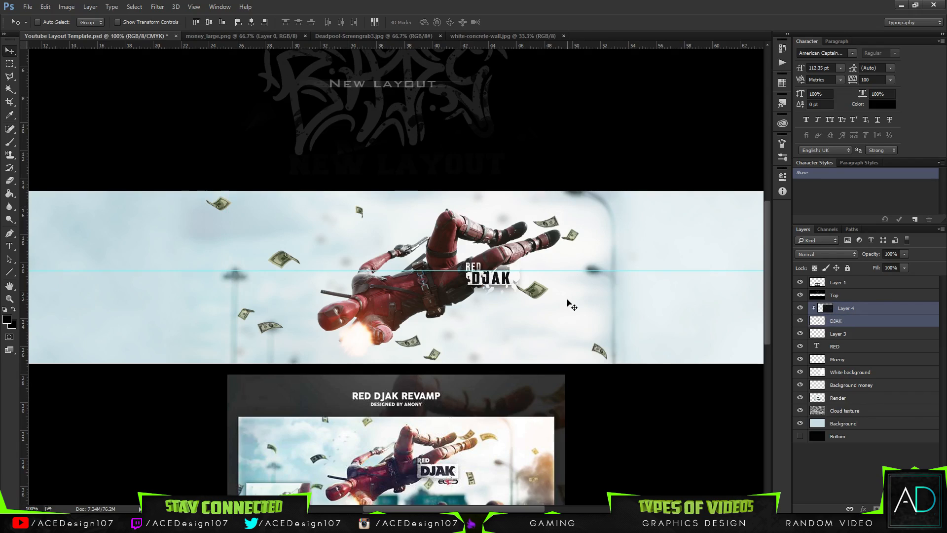
# Try inverting the colours of white-concrete-wall.jpg, undo the inversion, and return to the Youtube Layout Template.
pyautogui.click(467, 38)
pyautogui.hotkey('ctrl', 'i')
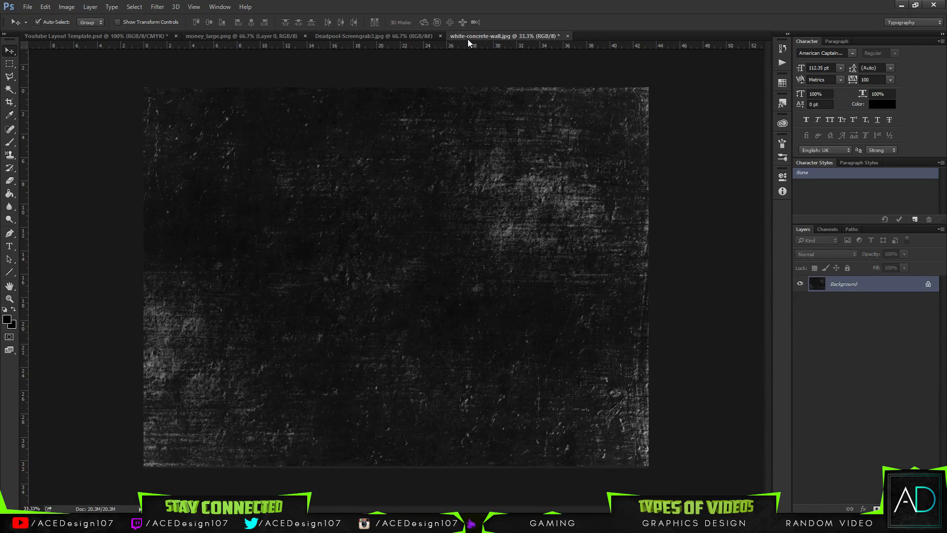
pyautogui.hotkey('ctrl', 'z')
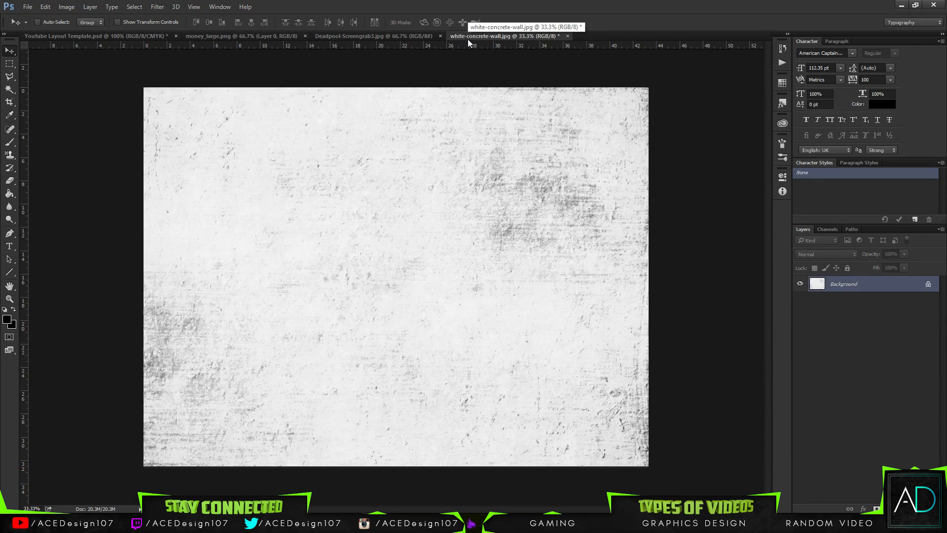
pyautogui.click(150, 37)
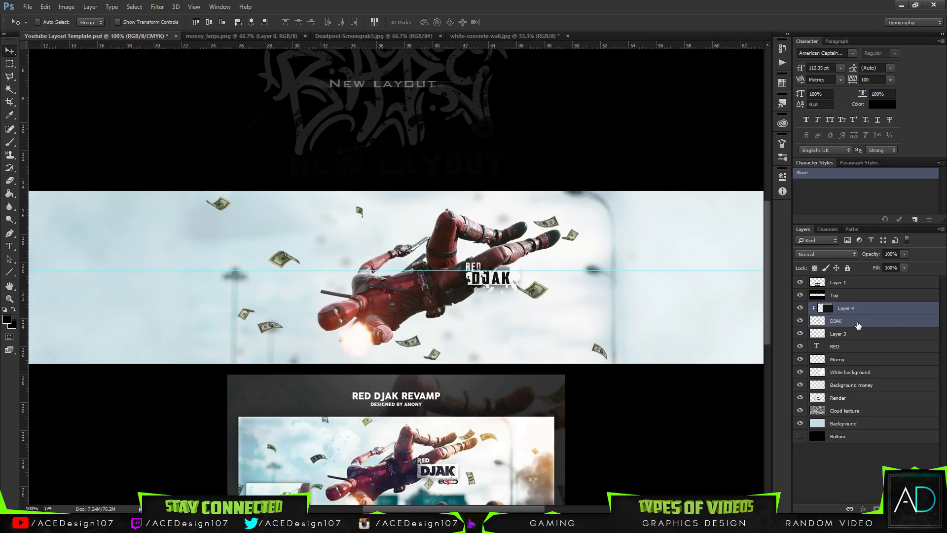
# Clear all guides from the banner layout document.
pyautogui.click(861, 336)
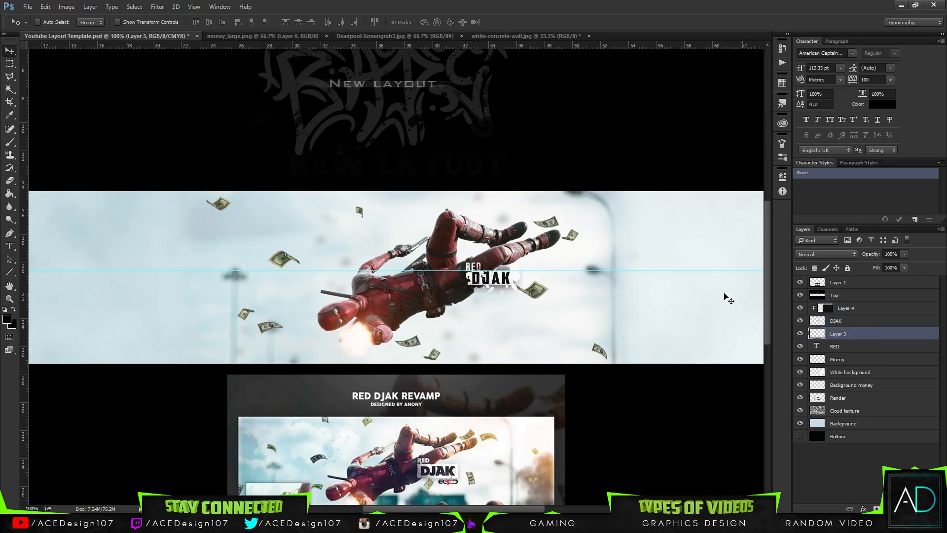
pyautogui.click(193, 7)
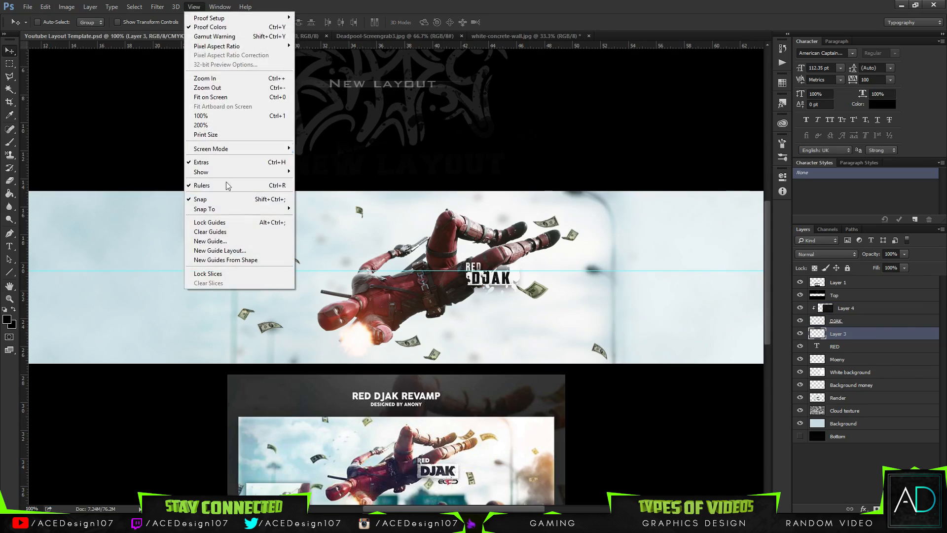
pyautogui.click(231, 232)
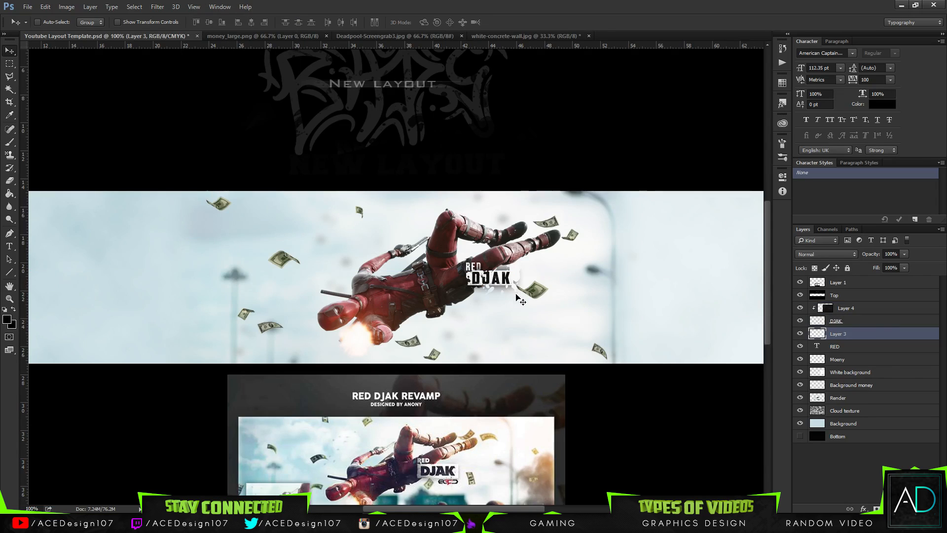
# Group the RED text, name box, DJAK lettering and clipped texture layers, and shift the group slightly right.
pyautogui.click(862, 346)
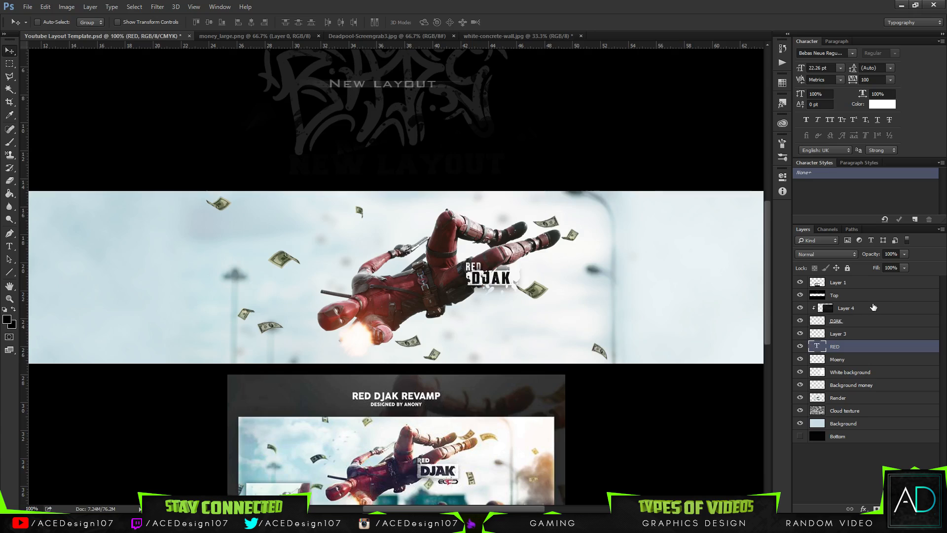
pyautogui.keyDown('shift'); pyautogui.click(873, 307); pyautogui.keyUp('shift')
pyautogui.hotkey('ctrl', 't')
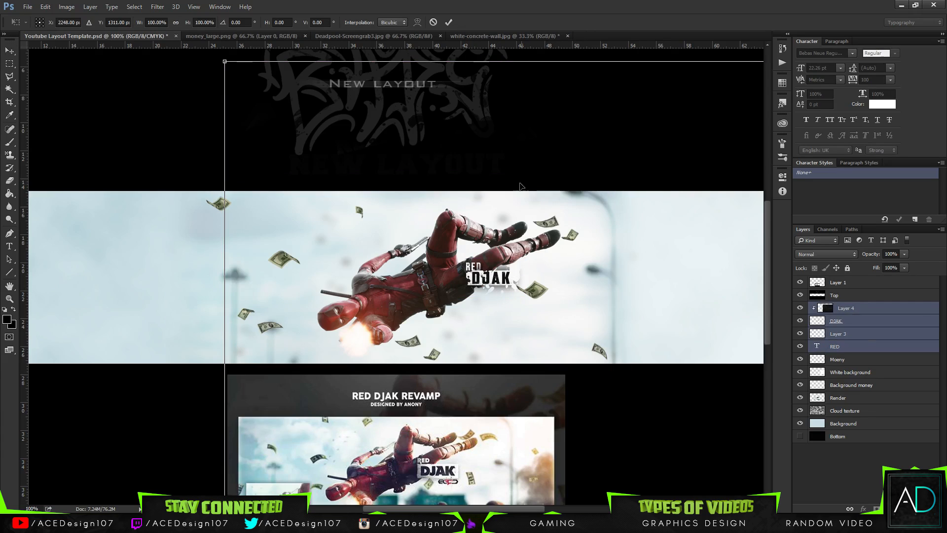
pyautogui.click(448, 23)
pyautogui.hotkey('ctrl', 'g')
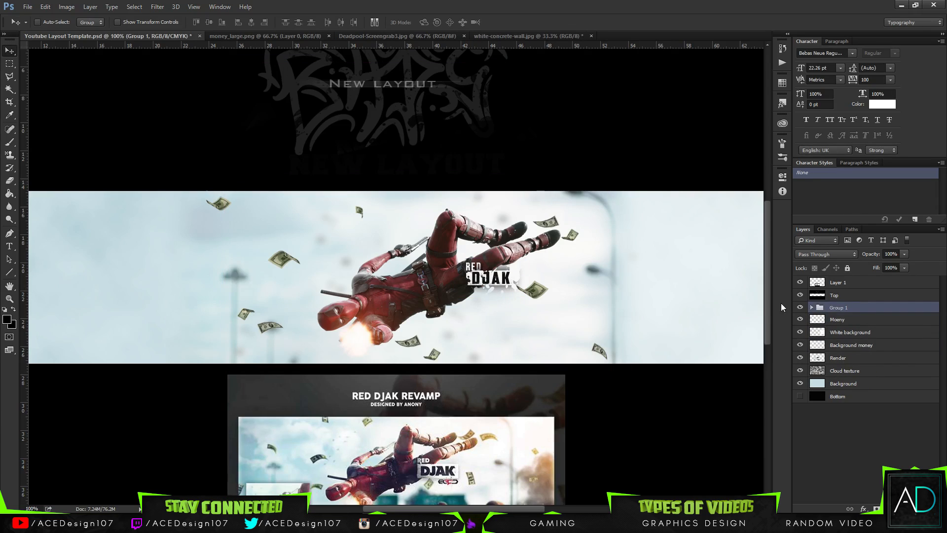
pyautogui.moveTo(496, 294); pyautogui.dragTo(510, 307)
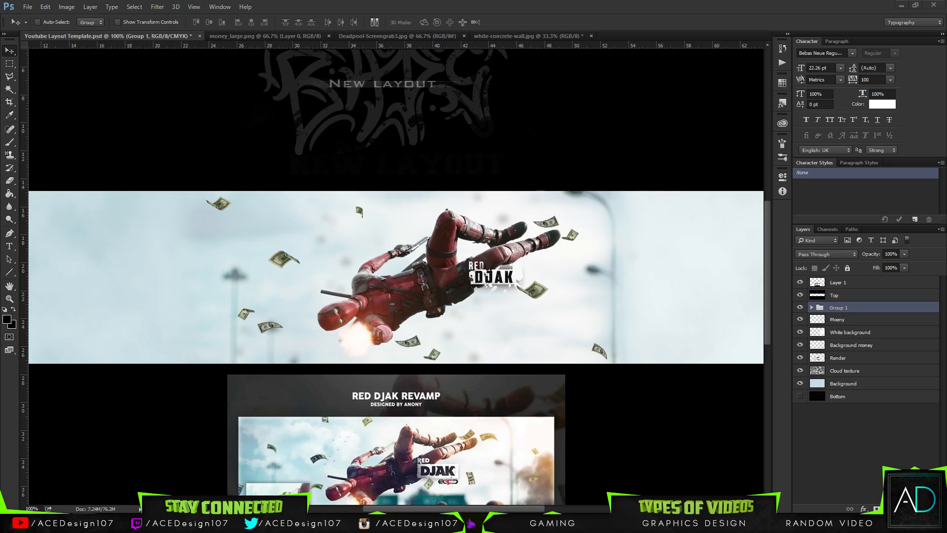
# Switch to Chrome and search Google Images for "faze red logo png".
pyautogui.click(592, 522)
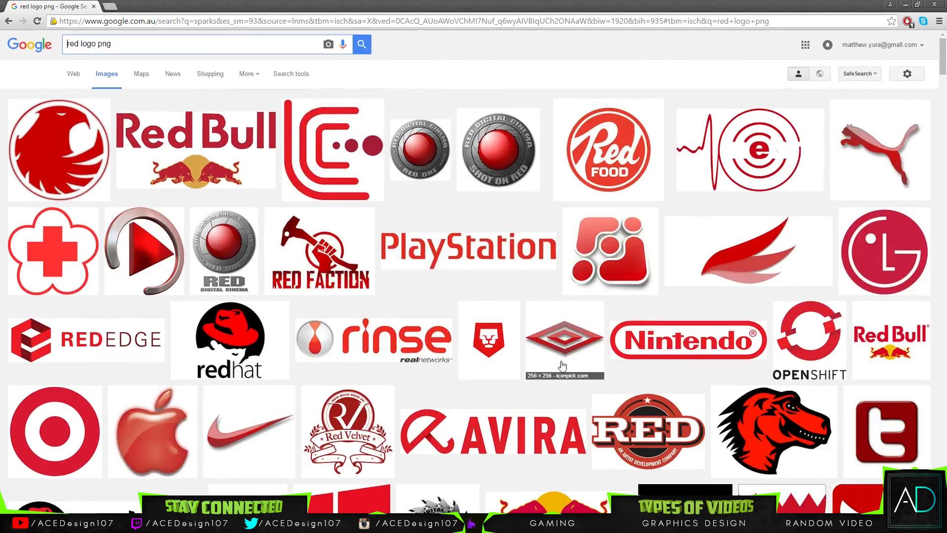
pyautogui.click(67, 44)
pyautogui.write('faze')
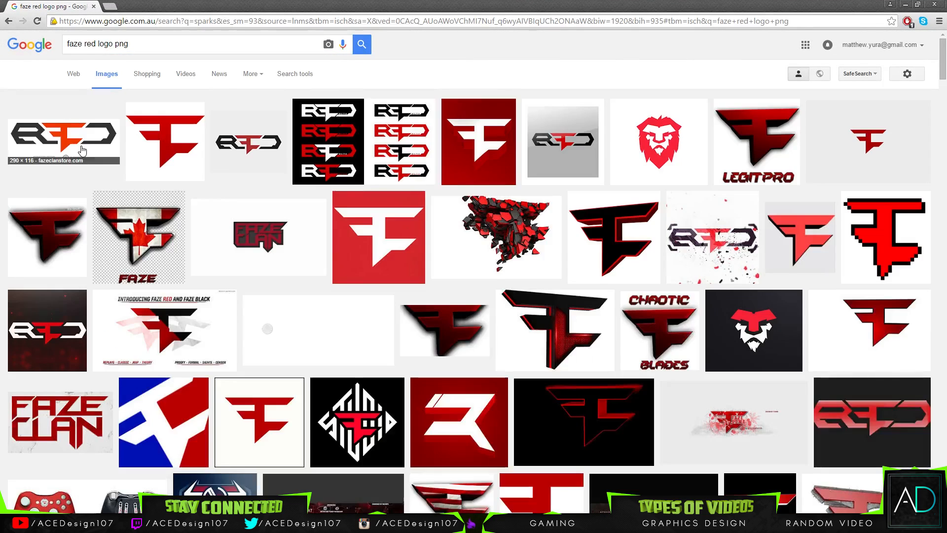
# Preview several RED logo results and open the full image of the first one, with sponsor logos beneath, in a new tab.
pyautogui.click(75, 143)
pyautogui.click(238, 77)
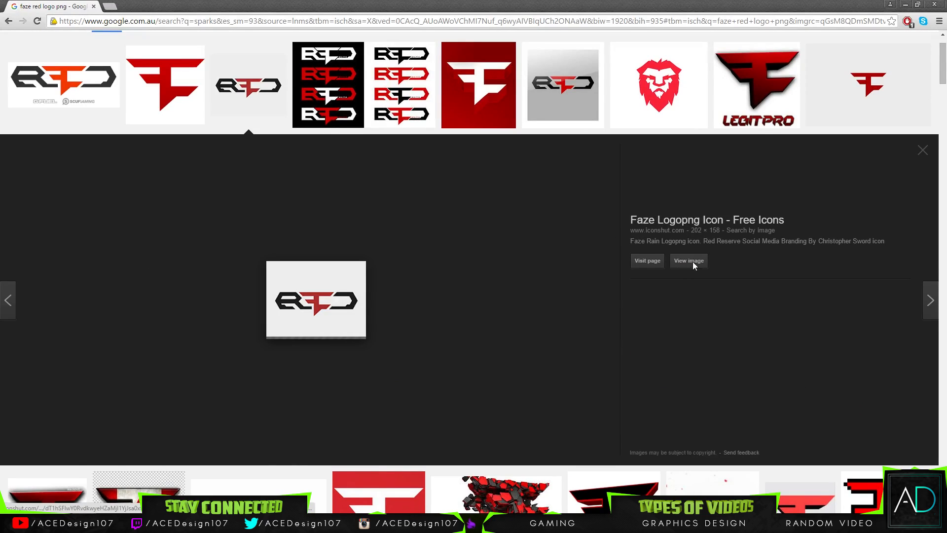
pyautogui.click(547, 108)
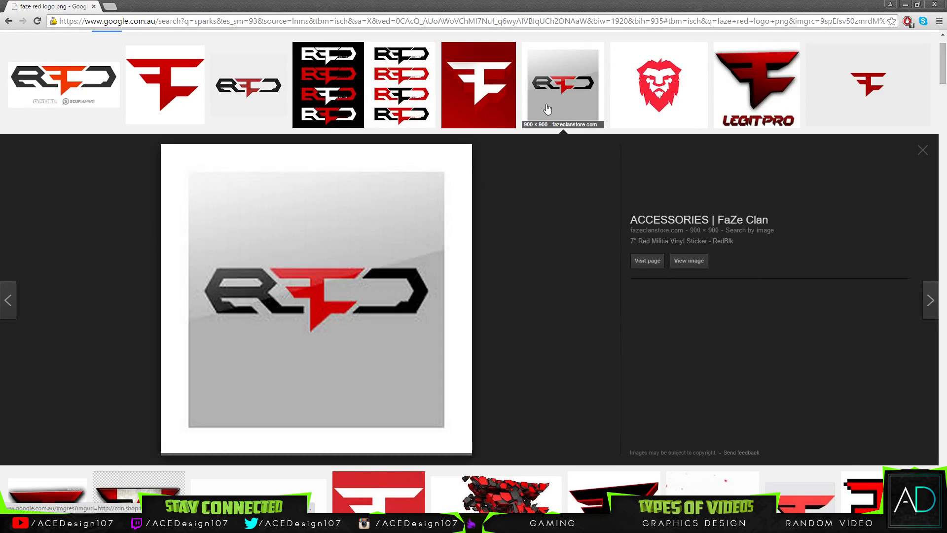
pyautogui.click(59, 100)
pyautogui.middleClick(700, 268)
# Compare further logo results, and save the opened RED logo image as logo.png in the Assets folder.
pyautogui.scroll(-6, 171, 215)
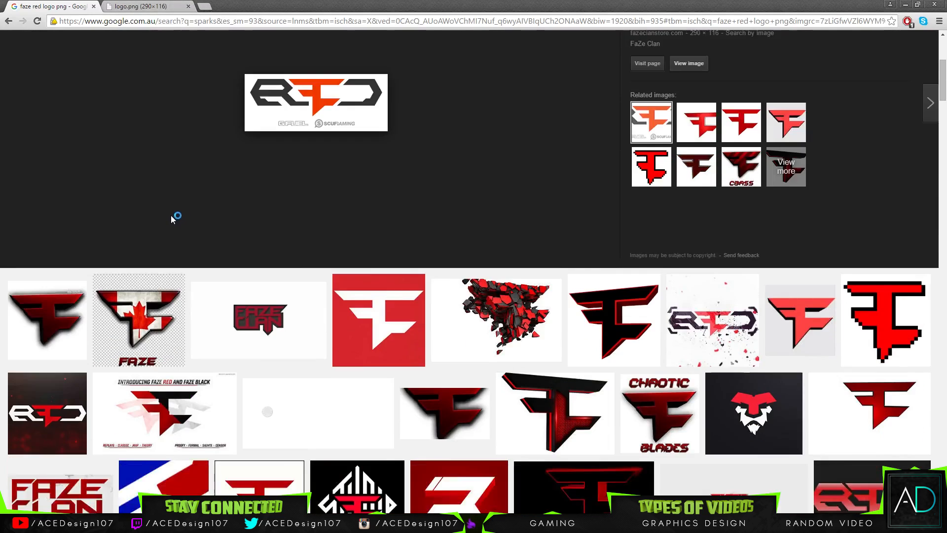
pyautogui.click(525, 228)
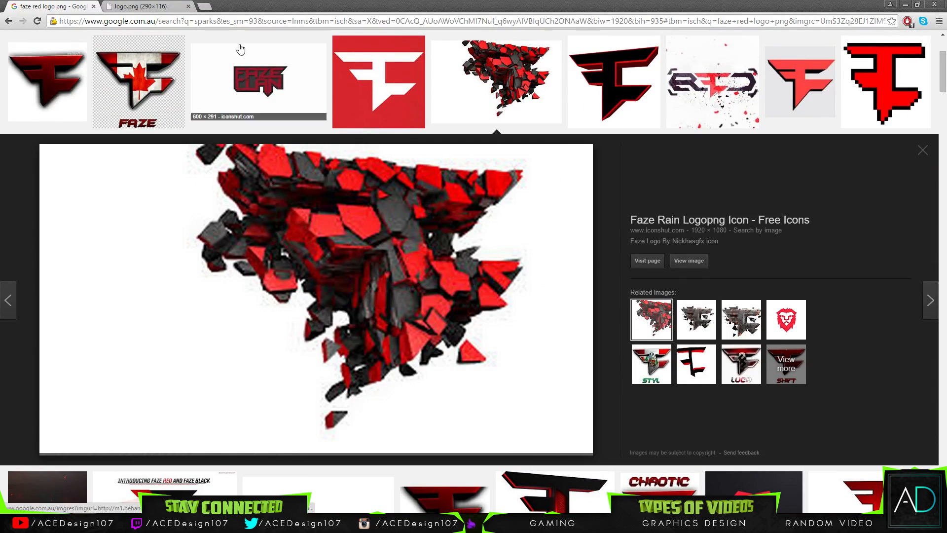
pyautogui.scroll(3, 310, 198)
pyautogui.click(310, 139)
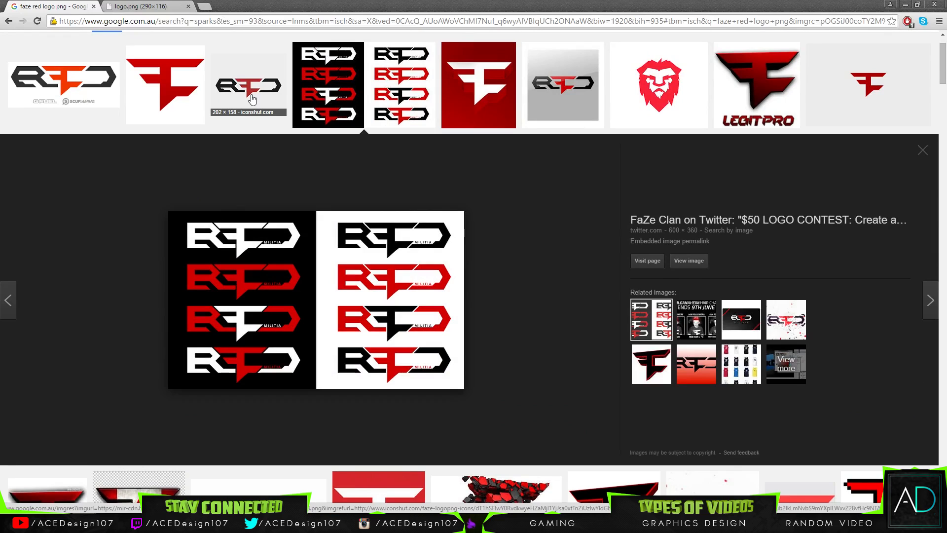
pyautogui.click(252, 99)
pyautogui.click(141, 6)
pyautogui.rightClick(63, 81)
pyautogui.click(77, 87)
pyautogui.click(386, 249)
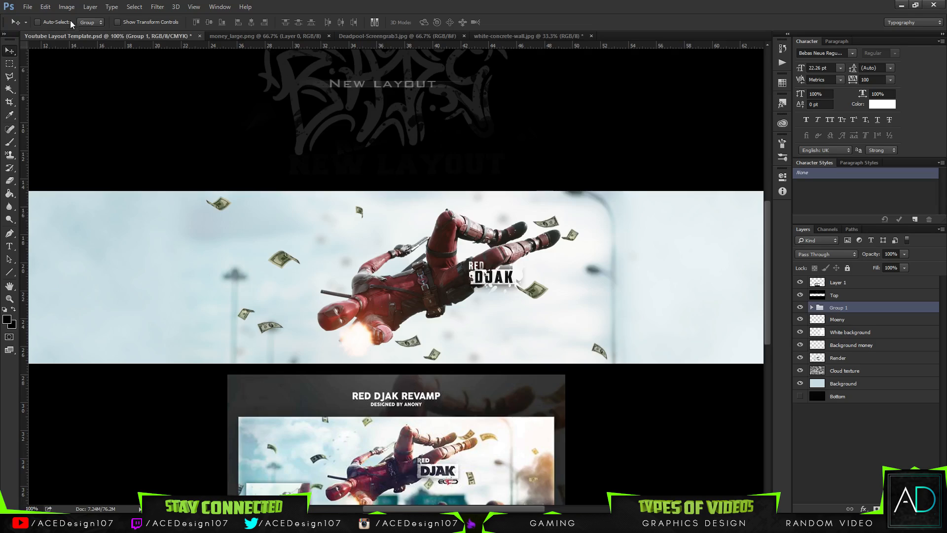
# Open logo.png from the Assets folder in Photoshop.
pyautogui.click(27, 7)
pyautogui.click(36, 23)
pyautogui.click(211, 74)
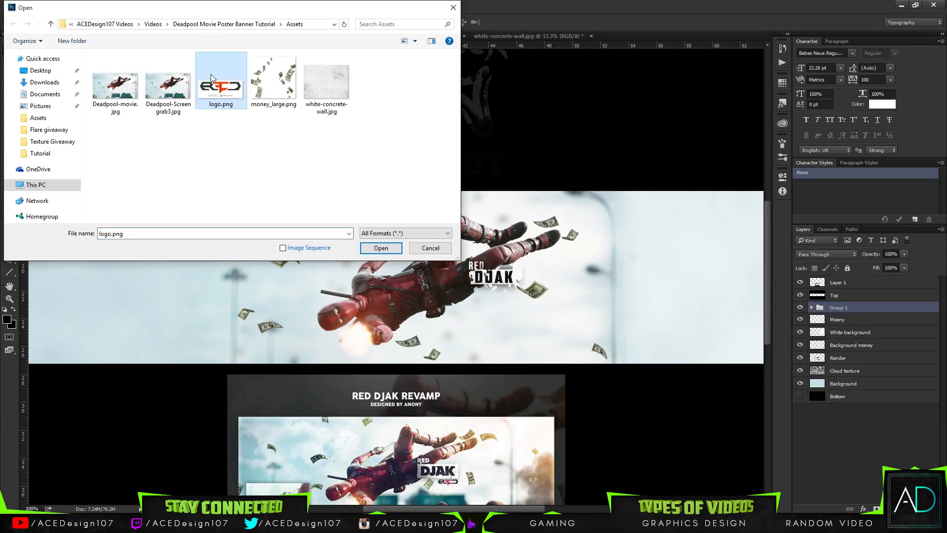
pyautogui.doubleClick(211, 74)
# Cover the sponsor logos beneath the RED logo by filling a rectangular selection around them with white.
pyautogui.press('m')
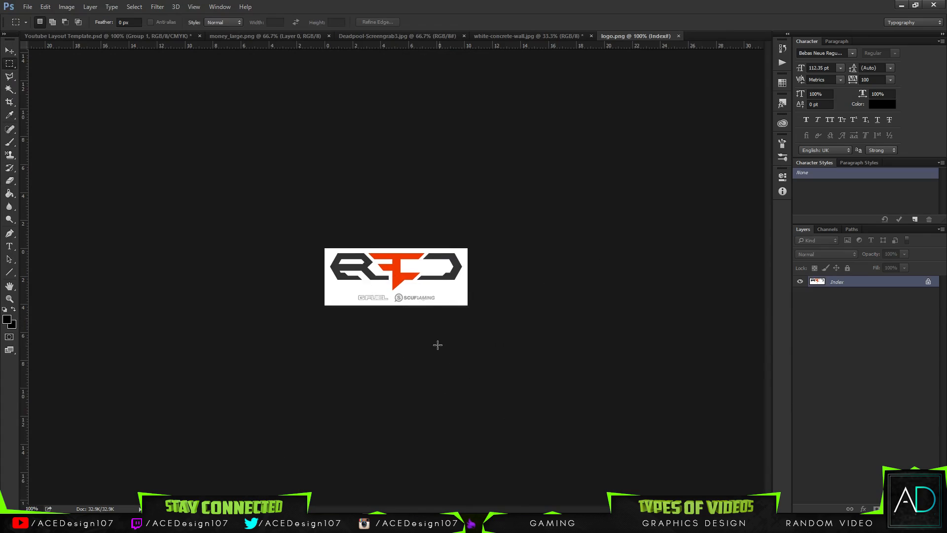
pyautogui.moveTo(450, 305); pyautogui.dragTo(334, 292)
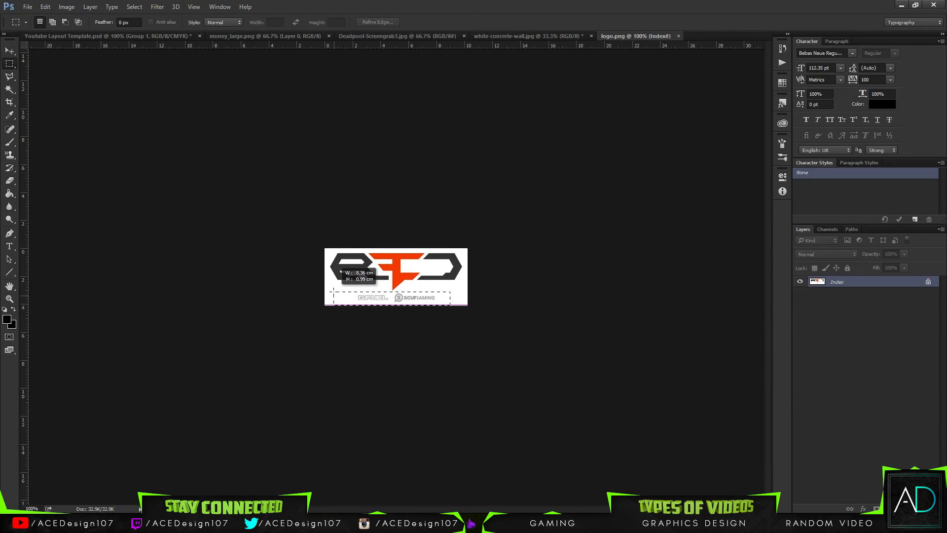
pyautogui.press('g')
pyautogui.click(437, 299)
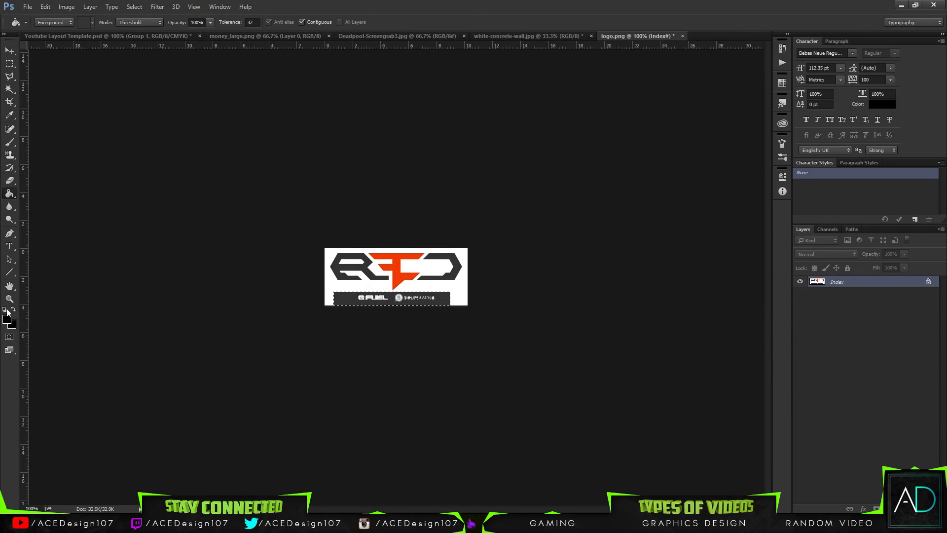
pyautogui.press('x')
pyautogui.click(370, 301)
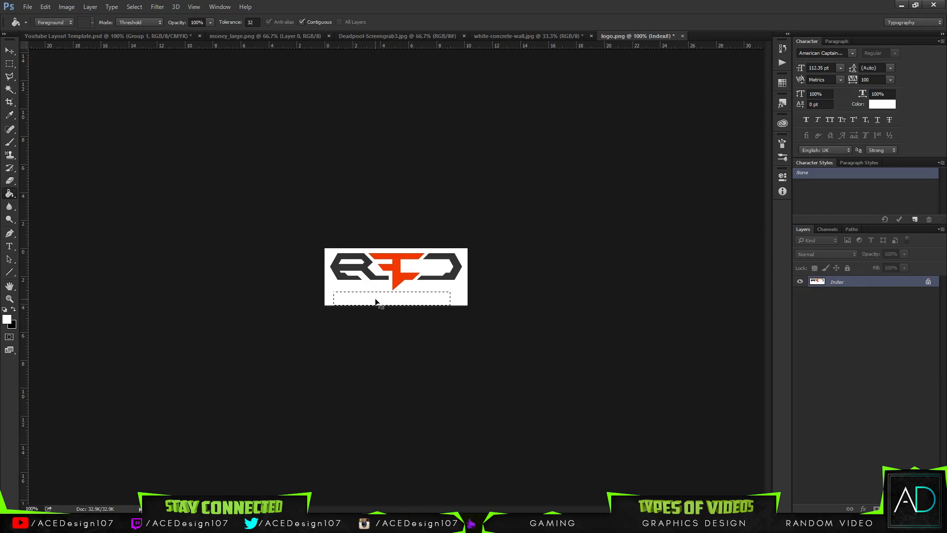
# Deselect the filled area and crop the logo image symmetrically to trim the empty space beneath the RED logo.
pyautogui.hotkey('ctrl', 'd')
pyautogui.press('v')
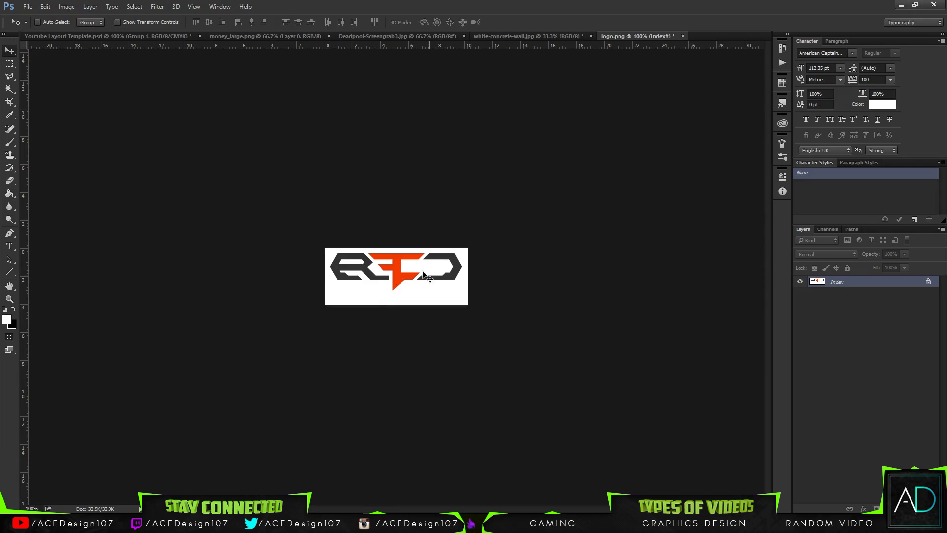
pyautogui.moveTo(394, 309); pyautogui.dragTo(401, 304)
pyautogui.press('Return')
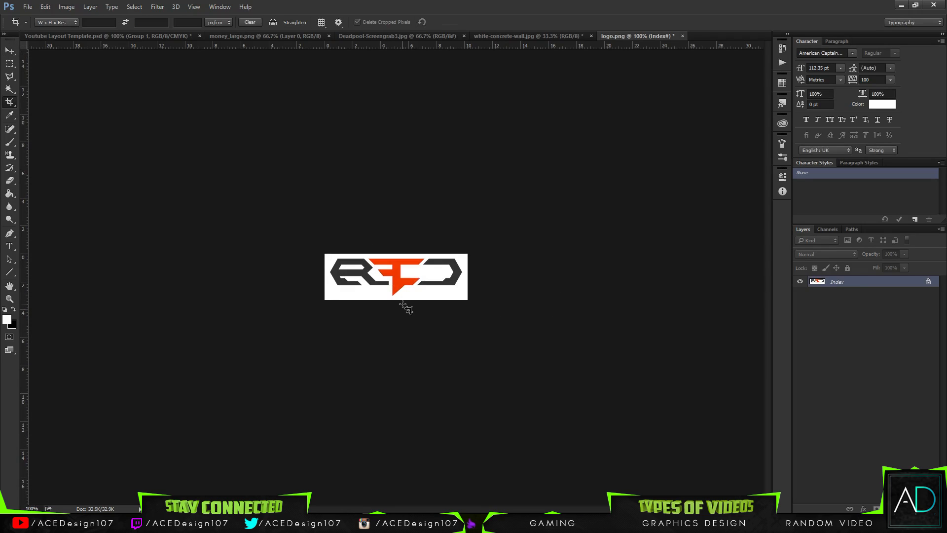
# Try to remove the white background around the RED logo using a Magic Wand selection, and clear the selection.
pyautogui.press('w')
pyautogui.click(413, 297)
pyautogui.press('Delete')
pyautogui.hotkey('ctrl', 'd')
pyautogui.hotkey('ctrl', 'alt', 'z')
pyautogui.hotkey('ctrl', 'alt', 'z')
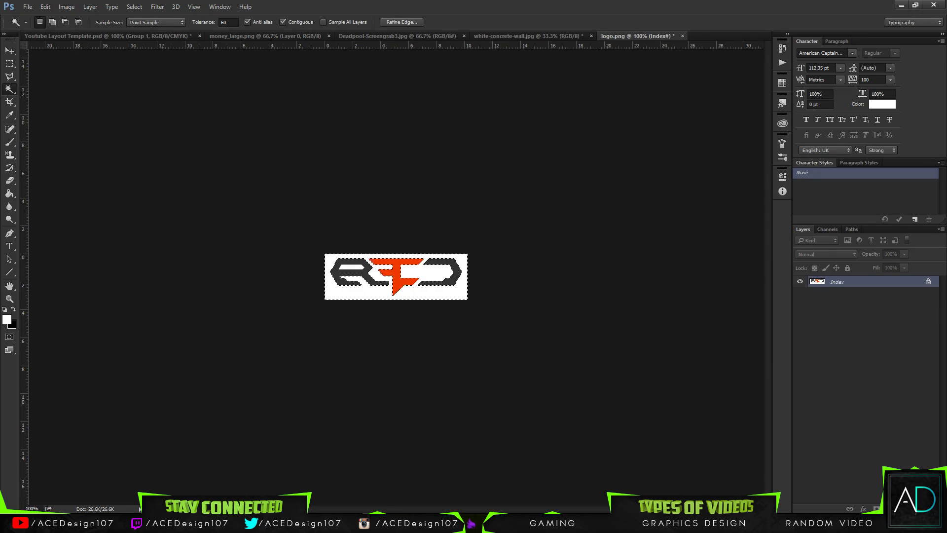
pyautogui.press('Return')
pyautogui.hotkey('ctrl', 'd')
pyautogui.press('Return')
pyautogui.press('b')
pyautogui.click(11, 50)
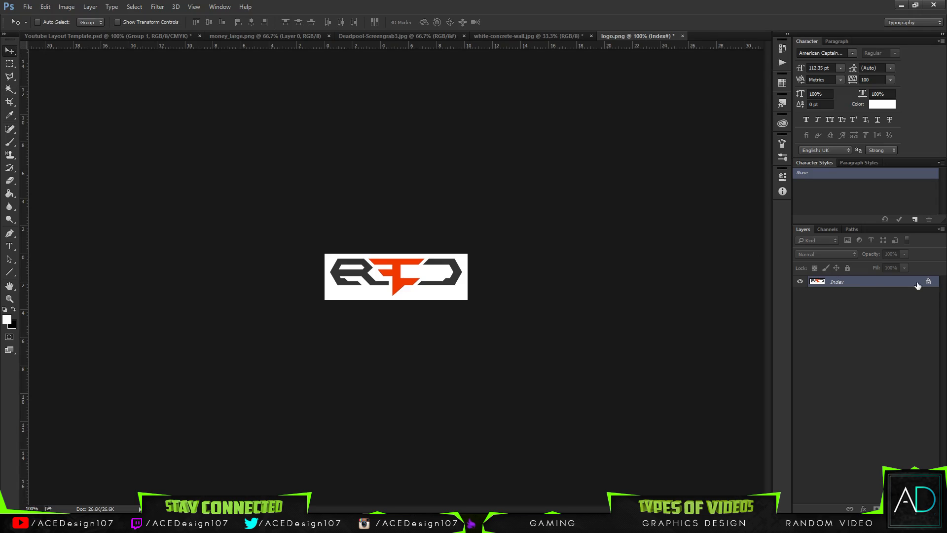
# Try to move the RED logo from logo.png into the Youtube Layout Template, with different template layers active.
pyautogui.moveTo(403, 278); pyautogui.dragTo(518, 302)
pyautogui.hotkey('ctrl', 'z')
pyautogui.click(868, 283)
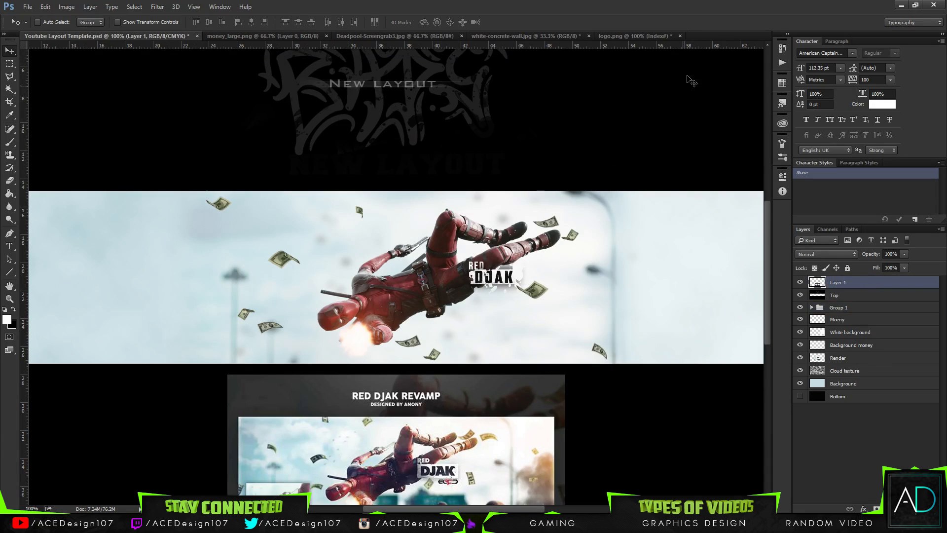
pyautogui.moveTo(710, 233); pyautogui.dragTo(694, 216)
pyautogui.hotkey('ctrl', 'z')
pyautogui.click(610, 37)
pyautogui.moveTo(423, 231); pyautogui.dragTo(366, 302)
pyautogui.click(881, 307)
pyautogui.click(623, 35)
pyautogui.moveTo(469, 259); pyautogui.dragTo(351, 287)
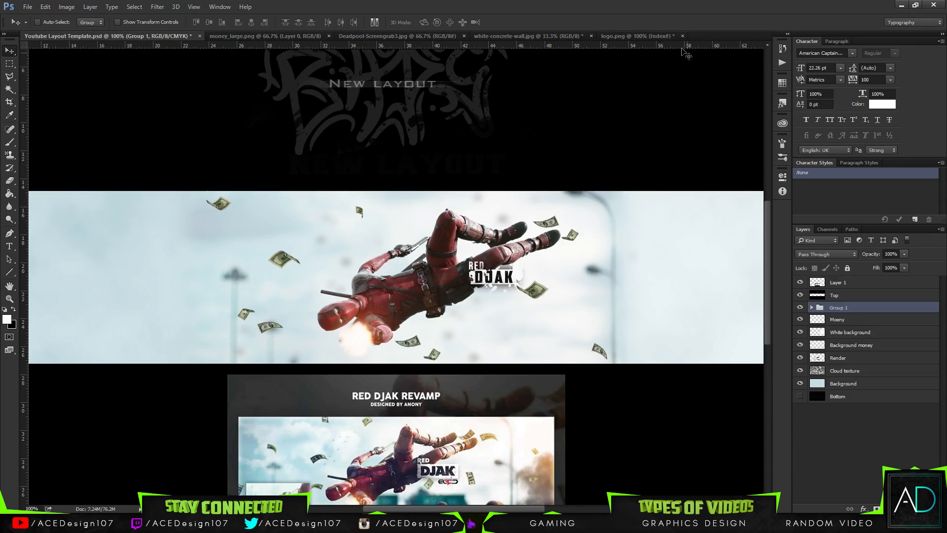
pyautogui.click(640, 37)
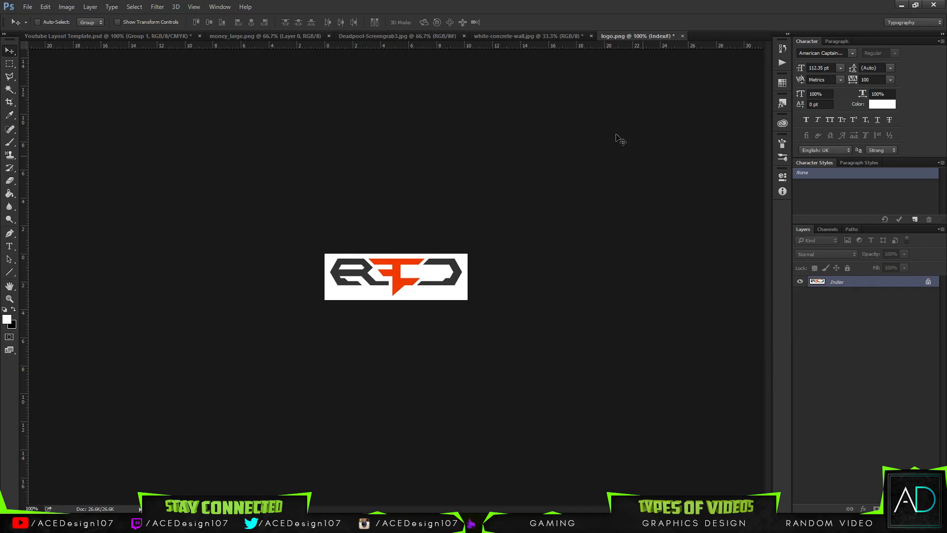
# Make the White background layer active in the Youtube Layout Template and return to logo.png.
pyautogui.click(73, 36)
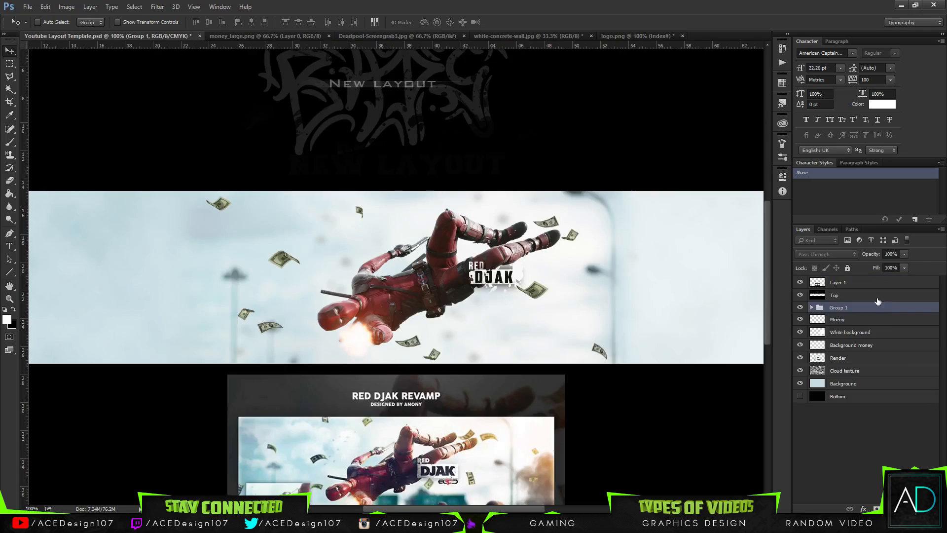
pyautogui.click(848, 332)
pyautogui.moveTo(551, 278); pyautogui.dragTo(534, 81)
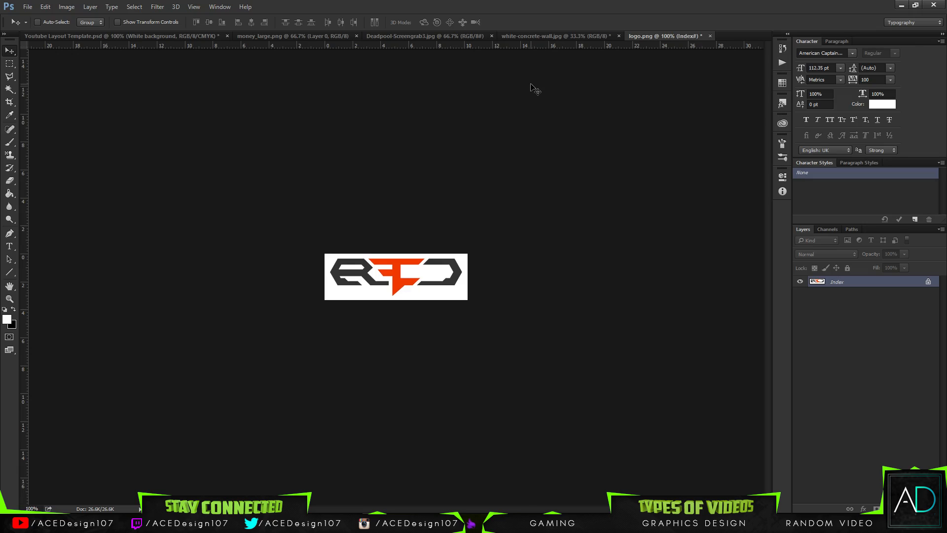
# Open the Snipping Tool and capture a rectangular snip around the RED logo.
pyautogui.click(84, 523)
pyautogui.press('super')
pyautogui.write('sn')
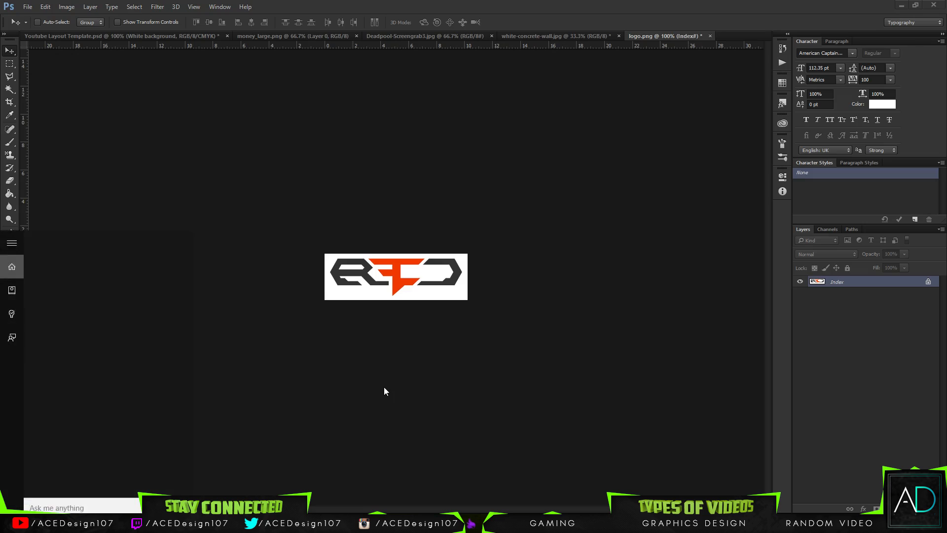
pyautogui.press('Return')
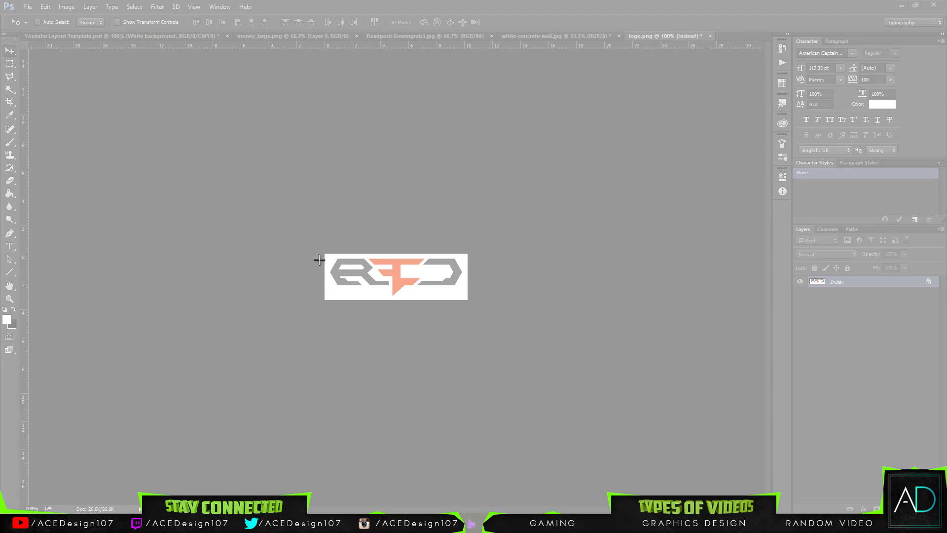
pyautogui.moveTo(294, 209); pyautogui.dragTo(514, 337)
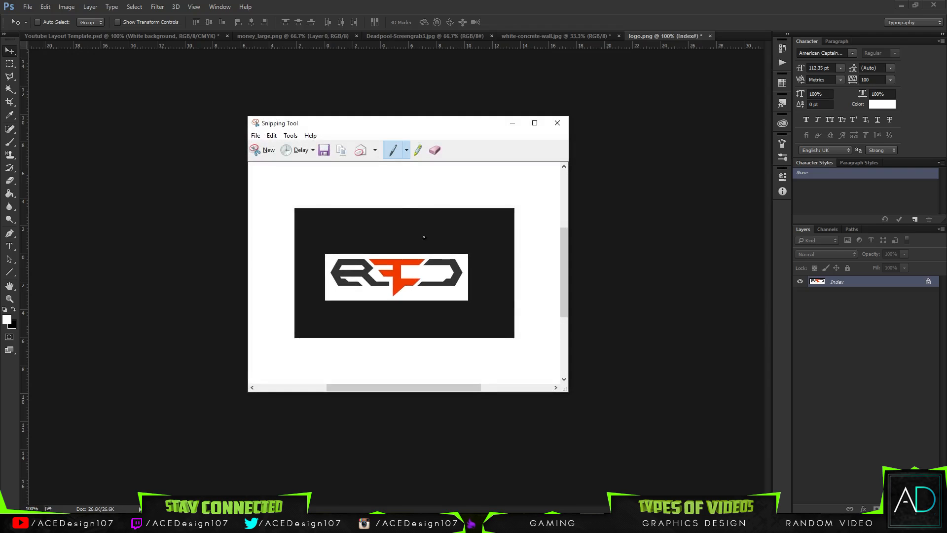
# Create a 446 × 263 pixel document from the Clipboard preset in Photoshop and paste the snipped logo into it.
pyautogui.click(28, 7)
pyautogui.click(35, 15)
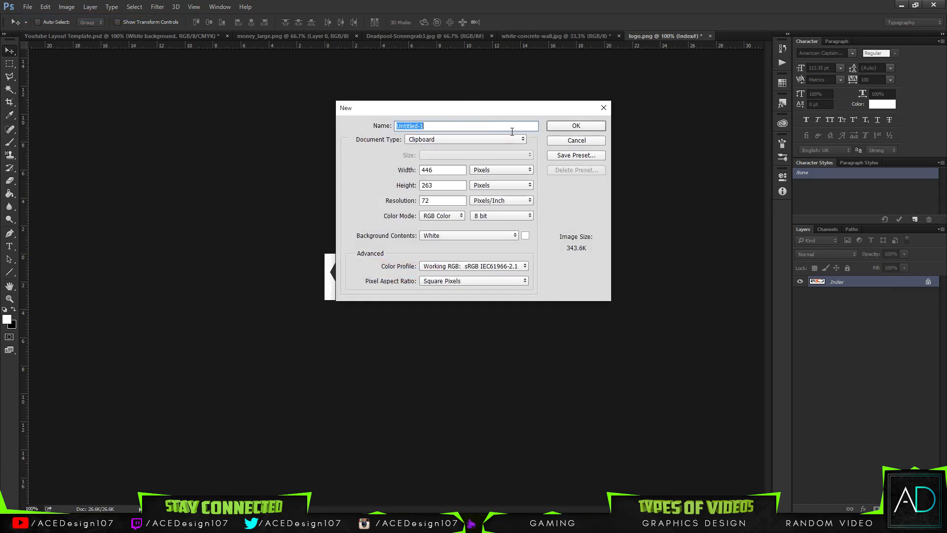
pyautogui.click(566, 125)
pyautogui.hotkey('ctrl', 'v')
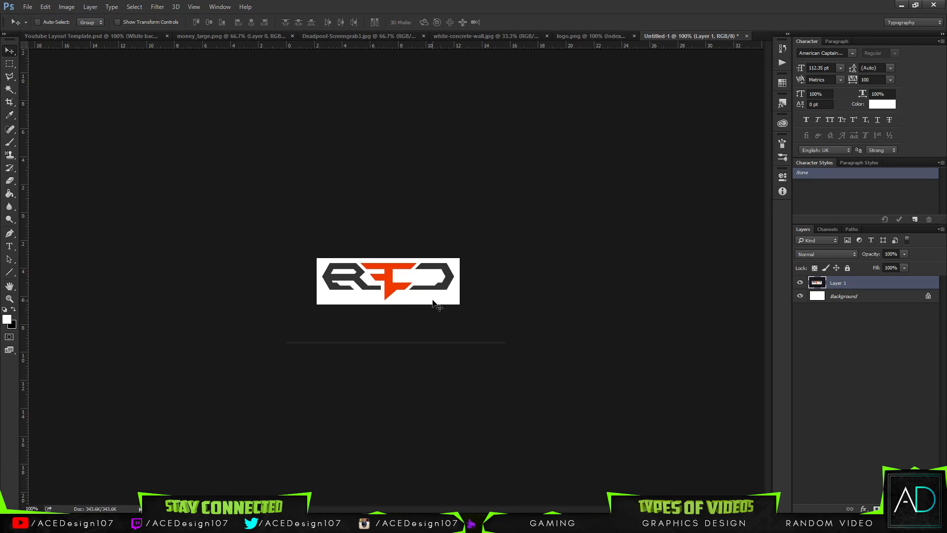
# Select the white area around the pasted logo with the Magic Wand and add a new layer above it.
pyautogui.press('w')
pyautogui.click(421, 296)
pyautogui.hotkey('ctrl', 'shift', 'n')
pyautogui.press('Return')
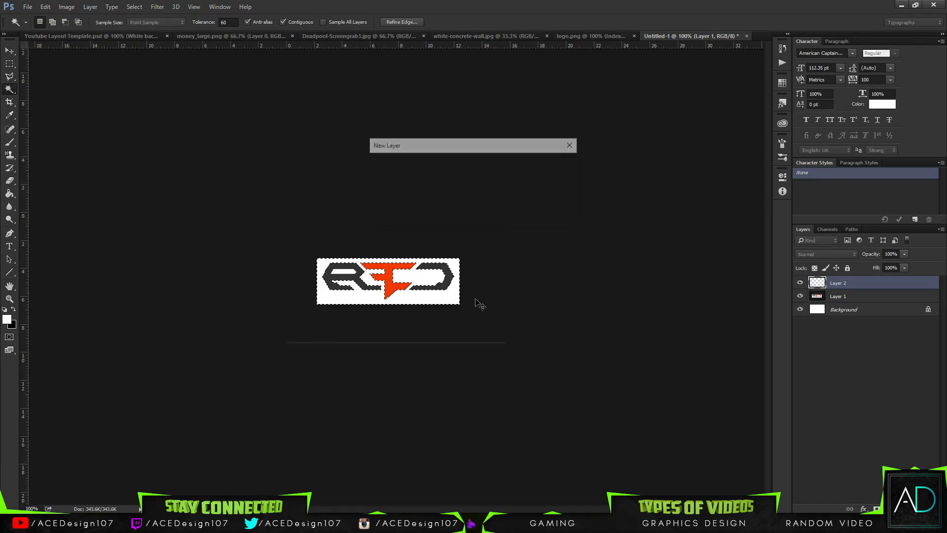
# Try to select the logo's white areas with the Magic Wand while the empty new layer is active.
pyautogui.keyDown('shift'); pyautogui.click(349, 271); pyautogui.keyUp('shift')
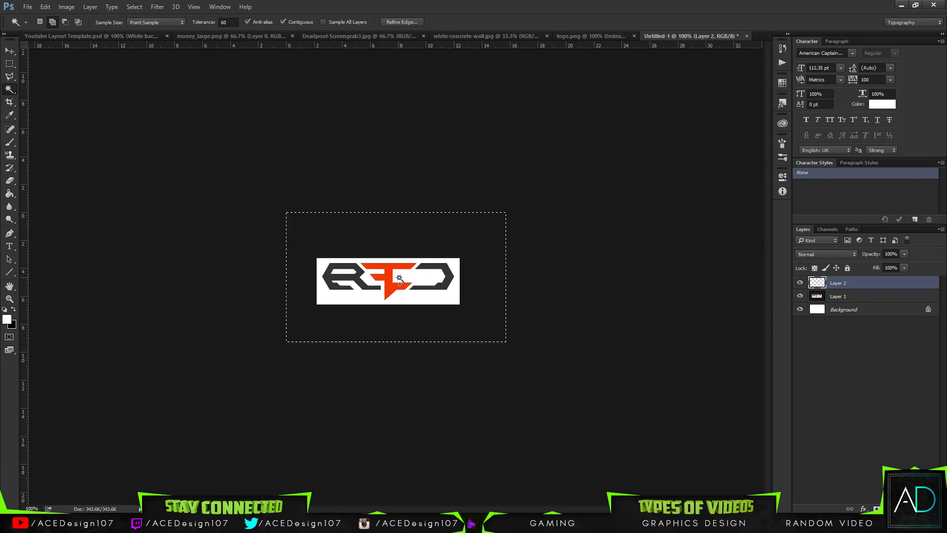
pyautogui.click(868, 294)
pyautogui.hotkey('ctrl', 'd')
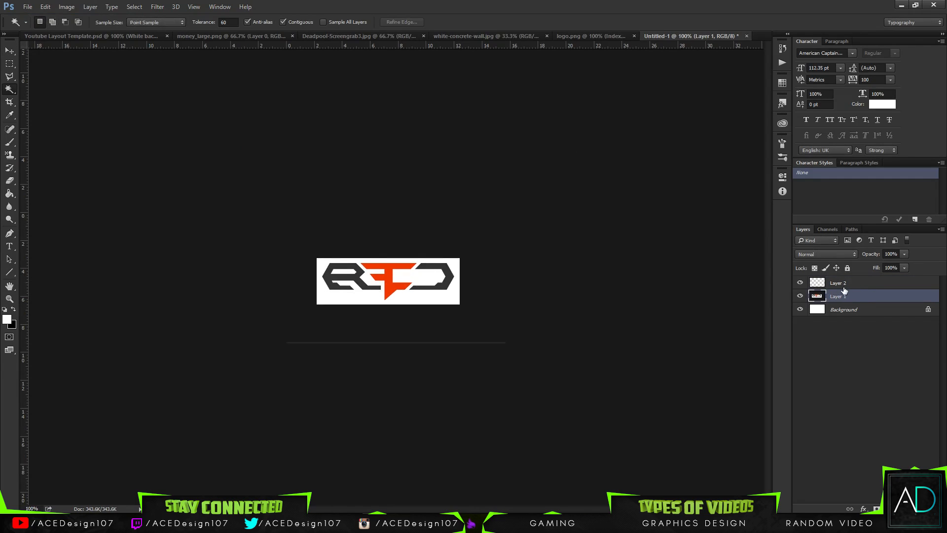
pyautogui.click(871, 283)
pyautogui.click(417, 296)
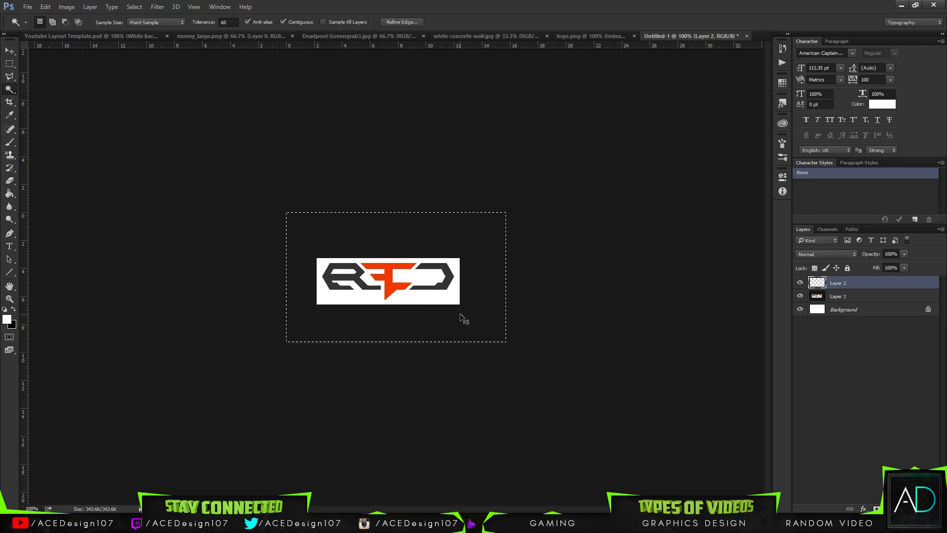
pyautogui.hotkey('ctrl', 'd')
# Delete the white background and dark surround from the pasted RED logo layer, and clear the selections.
pyautogui.click(848, 296)
pyautogui.click(431, 302)
pyautogui.press('Delete')
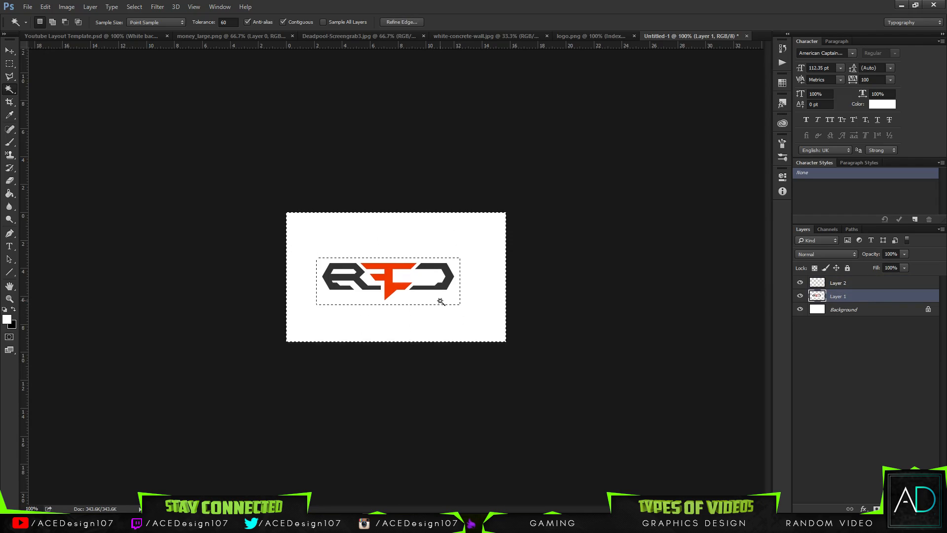
pyautogui.hotkey('ctrl', 'd')
pyautogui.click(436, 297)
pyautogui.hotkey('ctrl', 'd')
pyautogui.click(344, 271)
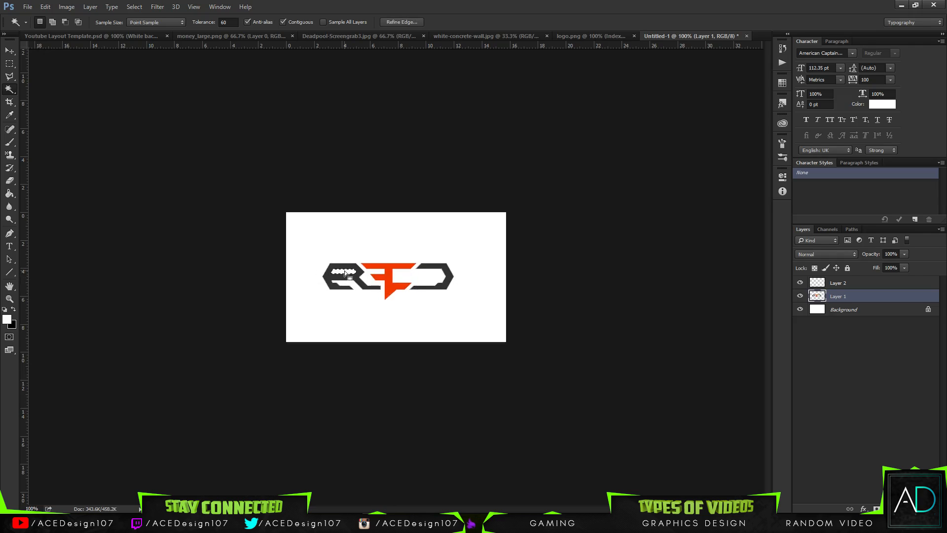
pyautogui.hotkey('ctrl', 'd')
# Move the cut-out RED logo into the Youtube Layout Template and scale it down to fit just beneath the DJAK title.
pyautogui.press('v')
pyautogui.moveTo(367, 275); pyautogui.dragTo(534, 305)
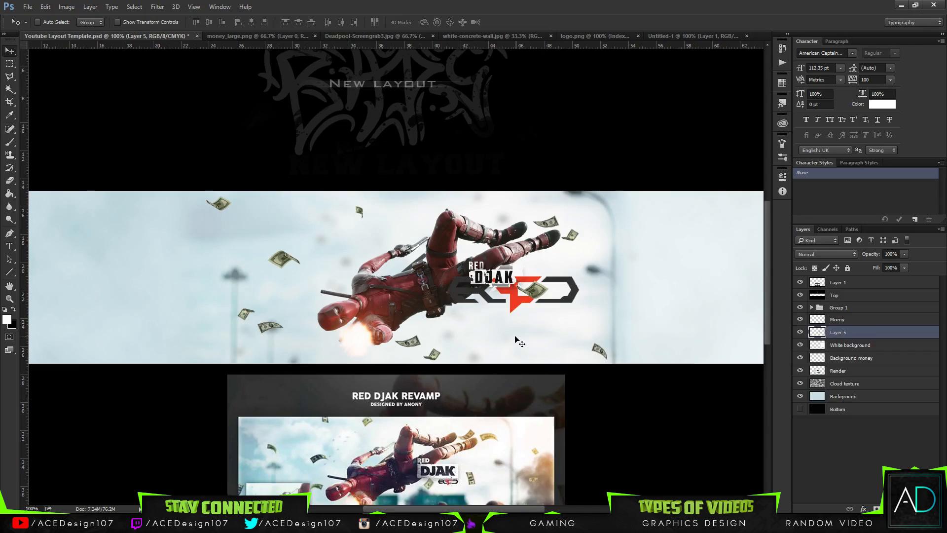
pyautogui.moveTo(517, 339); pyautogui.dragTo(508, 368)
pyautogui.hotkey('ctrl', 't')
pyautogui.moveTo(574, 344); pyautogui.dragTo(509, 294)
pyautogui.press('Return')
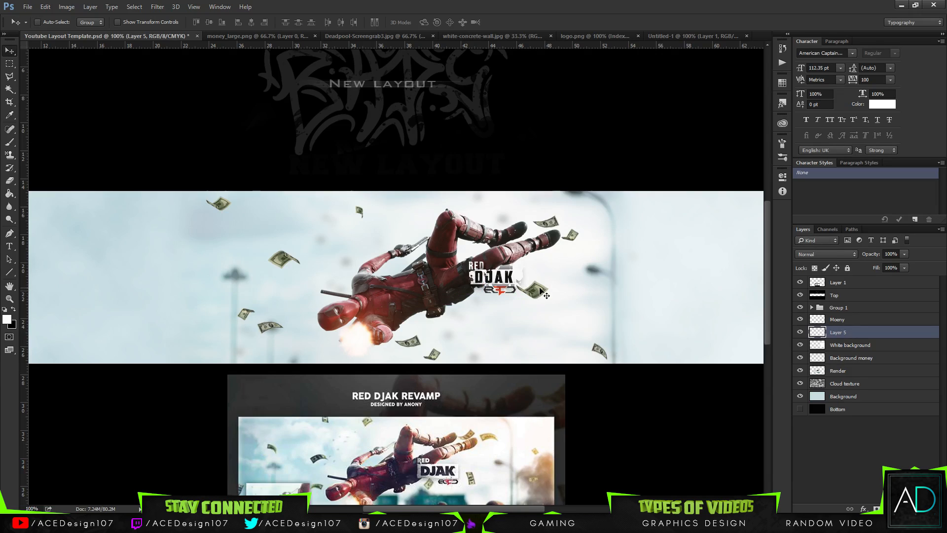
pyautogui.hotkey('ctrl', 't')
pyautogui.moveTo(482, 296); pyautogui.dragTo(487, 295)
pyautogui.press('Return')
# Shift the hue of the placed RED logo to -24 with a Hue/Saturation adjustment.
pyautogui.hotkey('ctrl', 'u')
pyautogui.moveTo(676, 270); pyautogui.dragTo(667, 274)
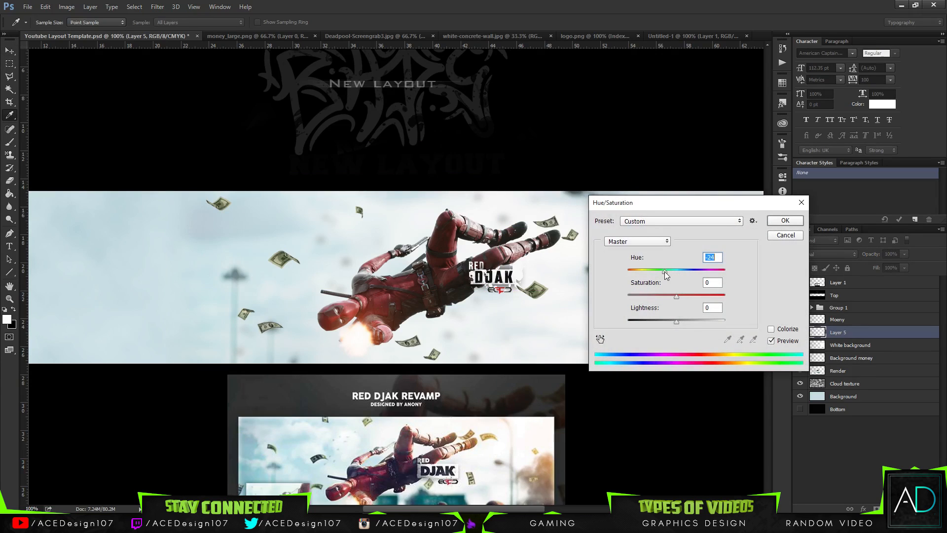
pyautogui.click(788, 220)
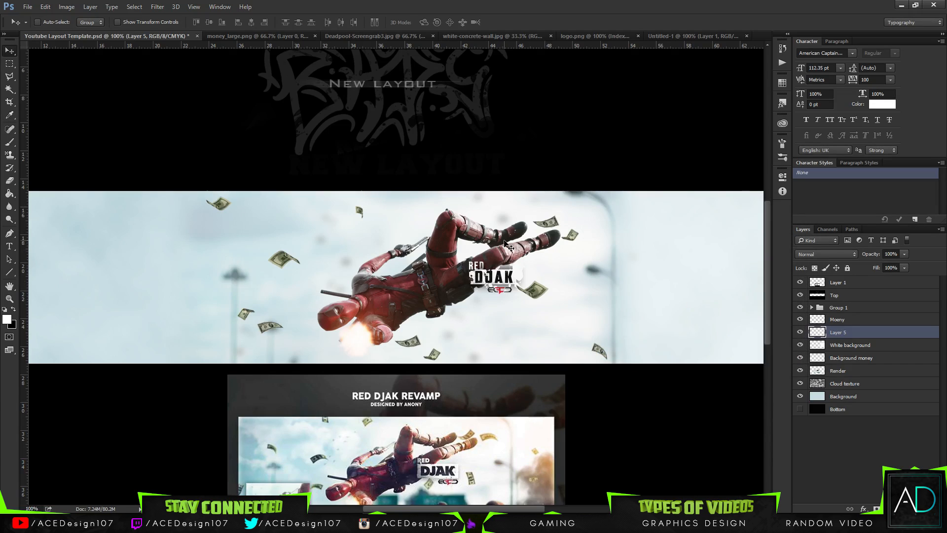
# Copy the bills from money_large.png into the template, scaled to about 27% and placed in the banner's left part.
pyautogui.scroll(-2, 508, 246)
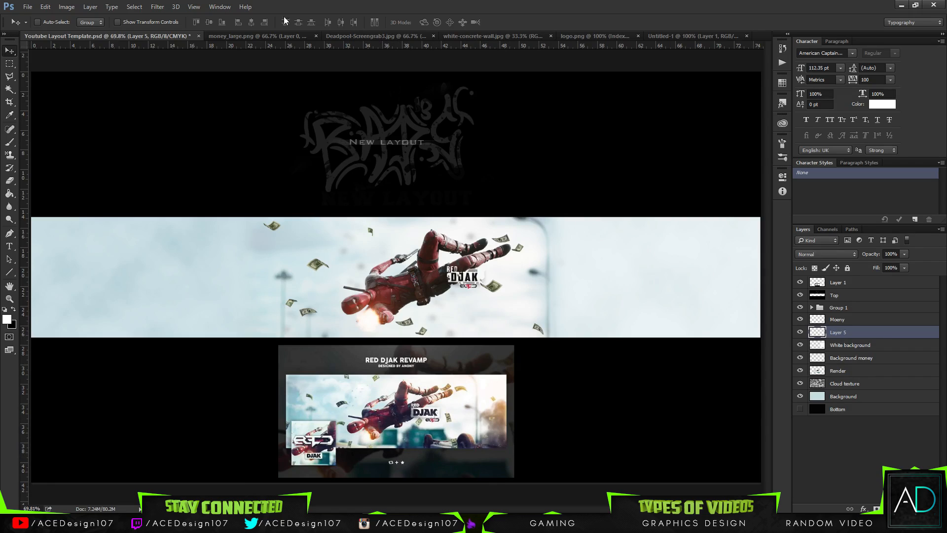
pyautogui.click(256, 36)
pyautogui.moveTo(358, 235); pyautogui.dragTo(160, 302)
pyautogui.hotkey('ctrl', 't')
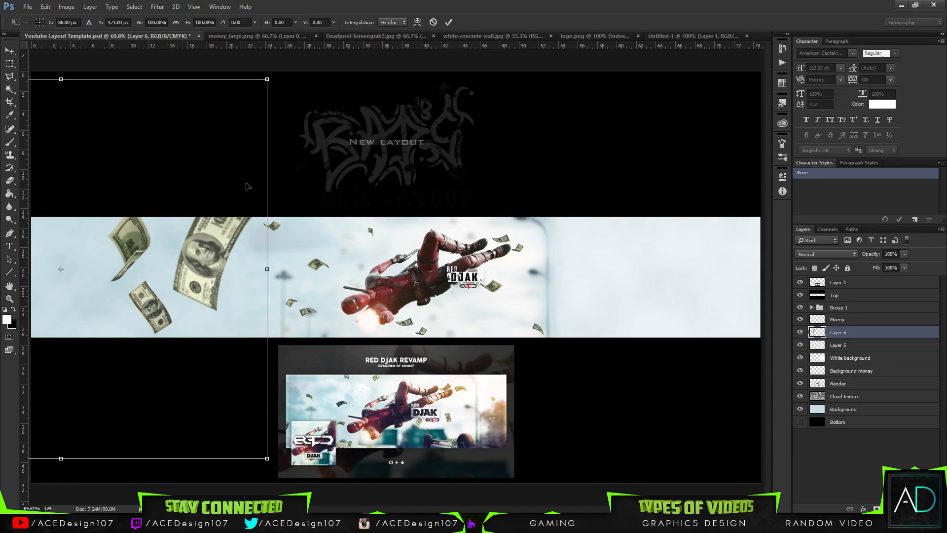
pyautogui.moveTo(269, 74); pyautogui.dragTo(173, 275)
pyautogui.moveTo(88, 280); pyautogui.dragTo(177, 277)
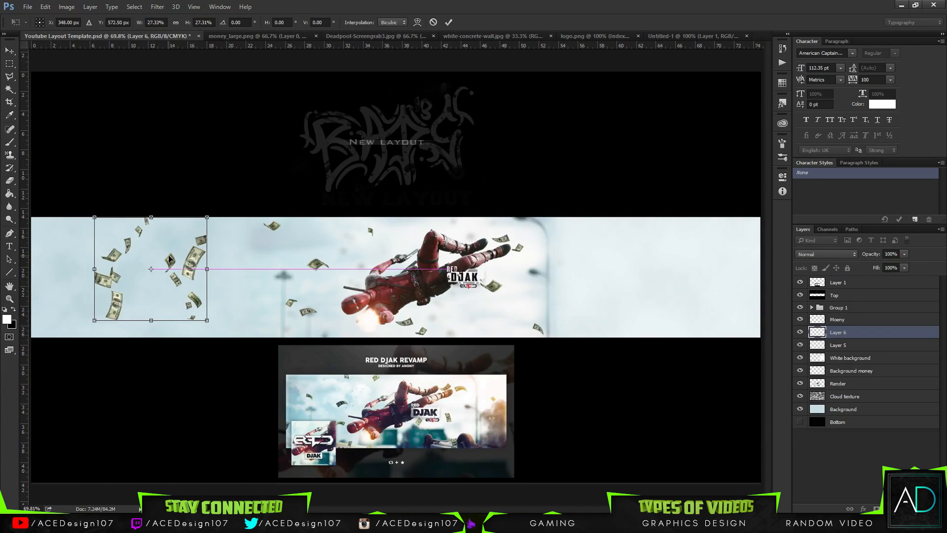
pyautogui.press('Return')
# Erase the newly added bills from the banner's left part and remove their layer.
pyautogui.press('e')
pyautogui.moveTo(158, 180)
pyautogui.mouseDown()
pyautogui.moveTo(74, 300)
pyautogui.moveTo(96, 344)
pyautogui.mouseUp()
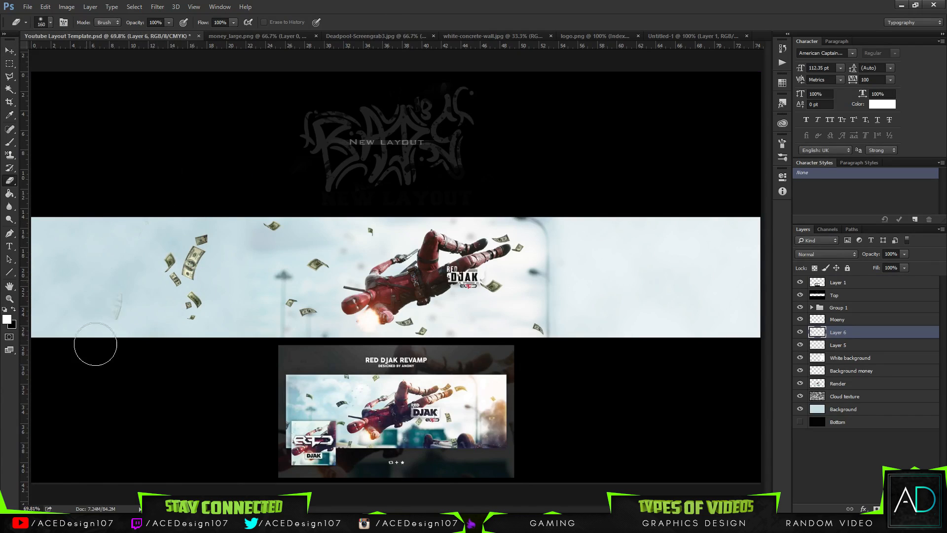
pyautogui.moveTo(173, 226)
pyautogui.mouseDown()
pyautogui.moveTo(157, 265)
pyautogui.moveTo(191, 189)
pyautogui.moveTo(191, 223)
pyautogui.moveTo(169, 277)
pyautogui.moveTo(151, 278)
pyautogui.moveTo(194, 243)
pyautogui.moveTo(213, 240)
pyautogui.mouseUp()
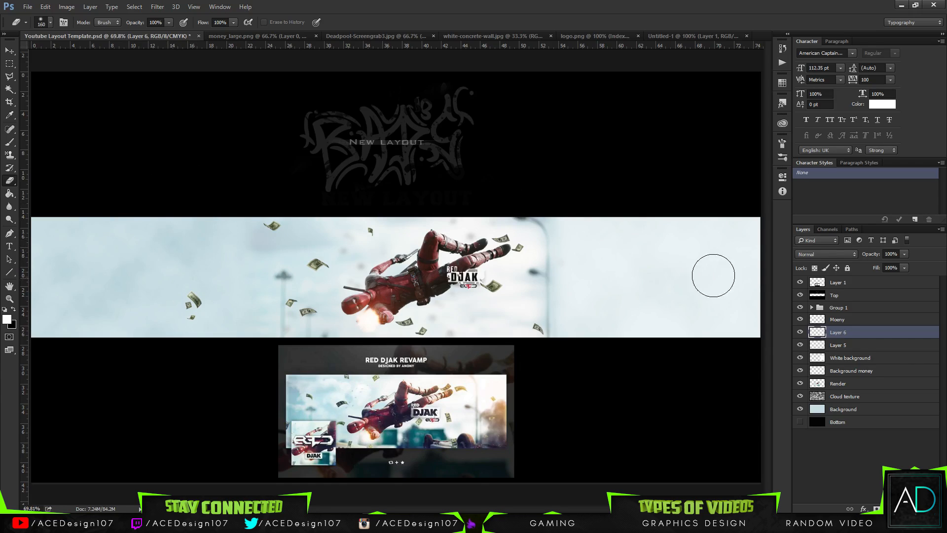
pyautogui.hotkey('ctrl', 'e')
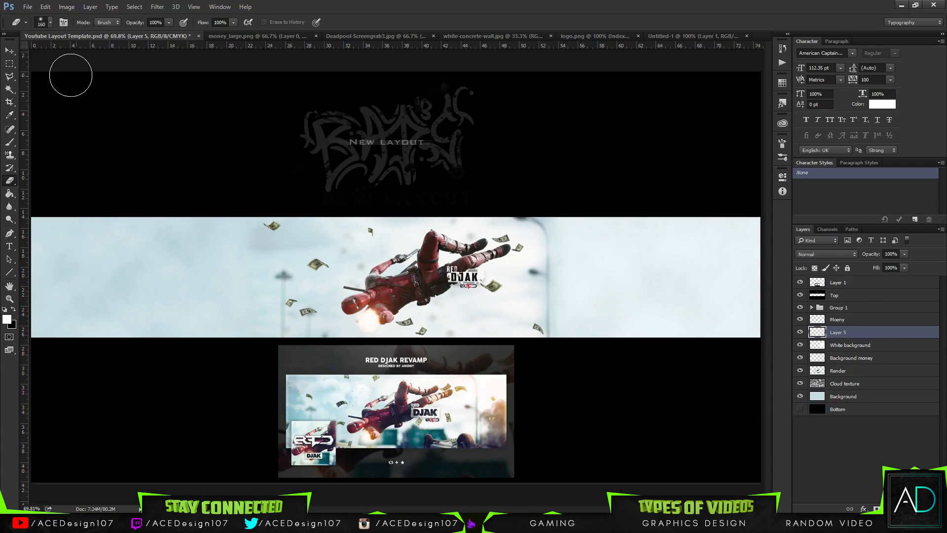
pyautogui.click(9, 50)
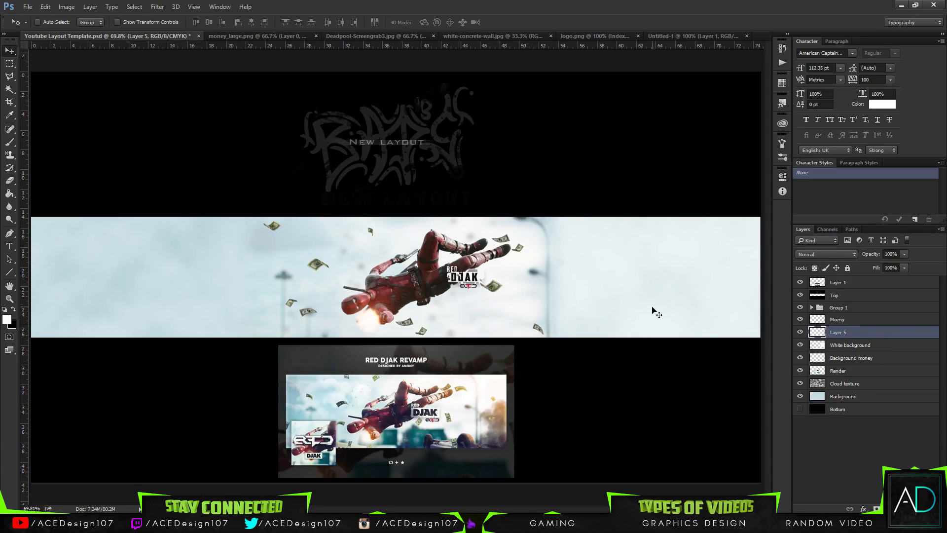